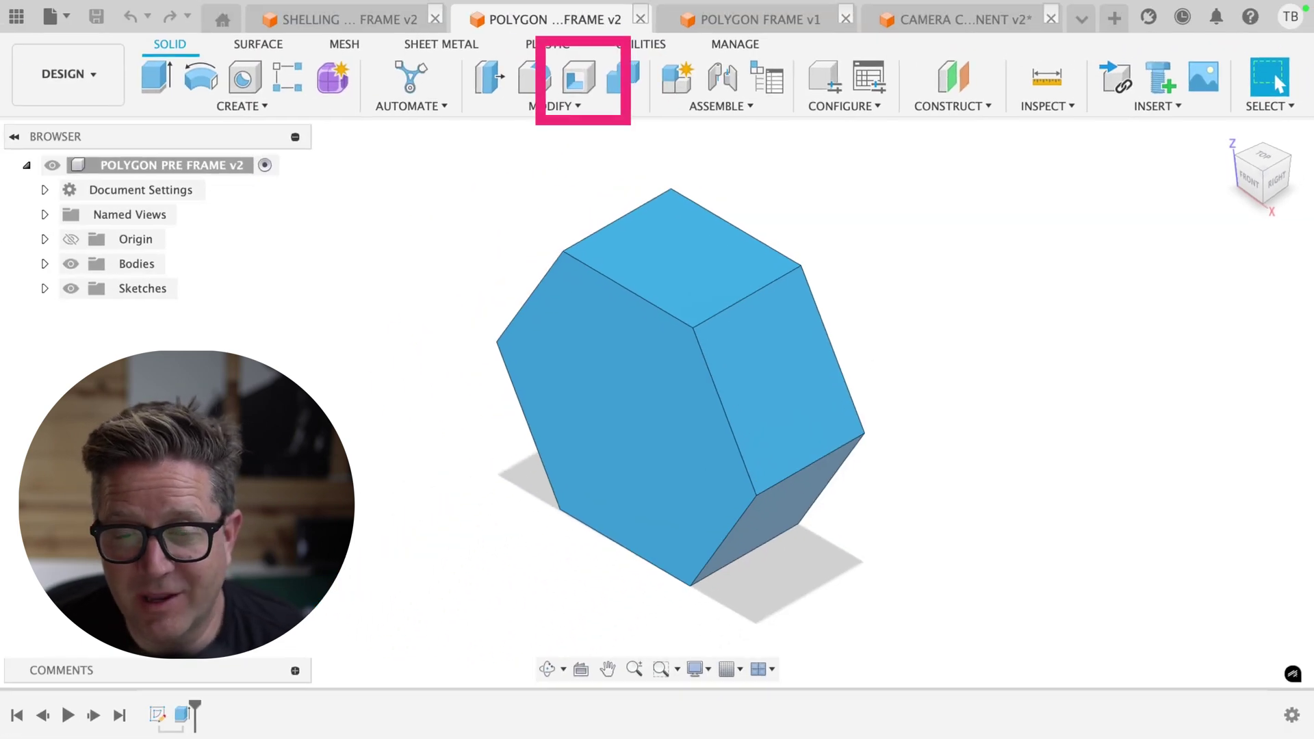
Step: Start a Shell feature on the solid hexagonal prism in the POLYGON PRE FRAME v2 design
{"action": "left_click", "coordinate": [573, 82]}
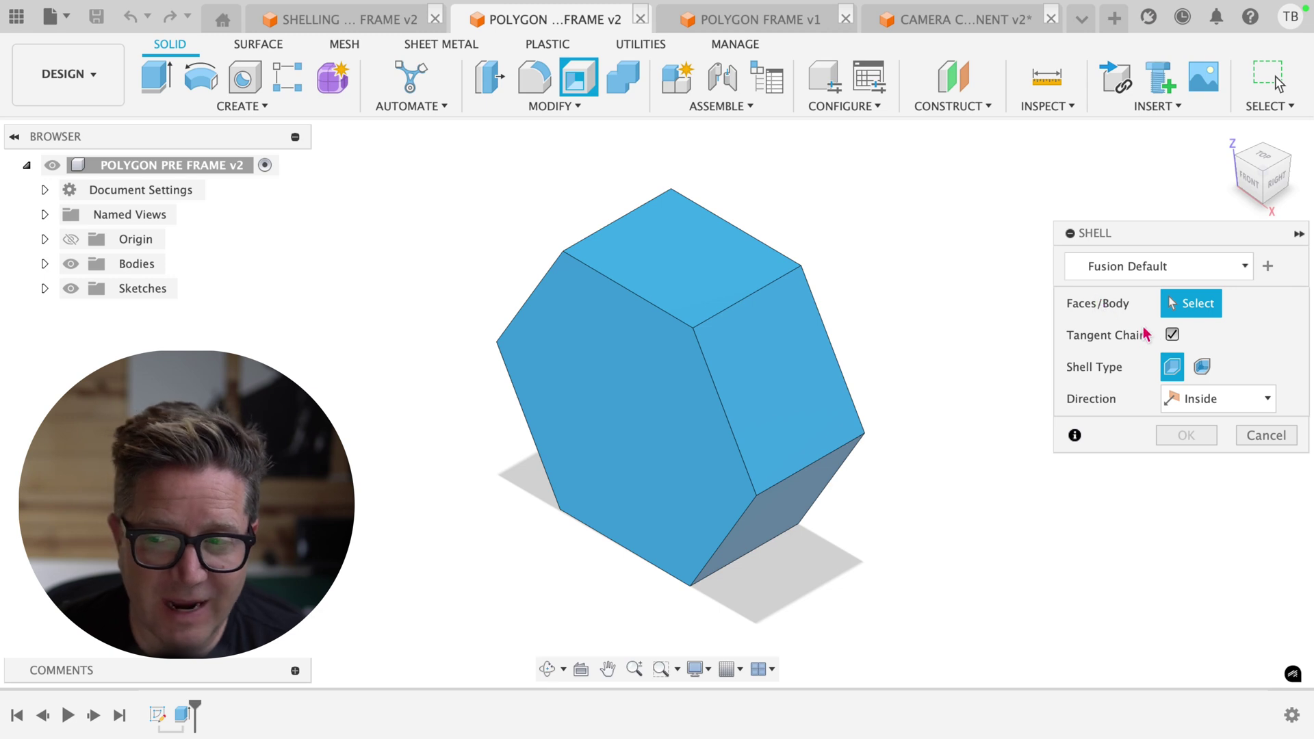
Step: Shell the whole of Body1 with a 2 mm inside thickness, removing no faces
{"action": "left_click", "coordinate": [646, 363]}
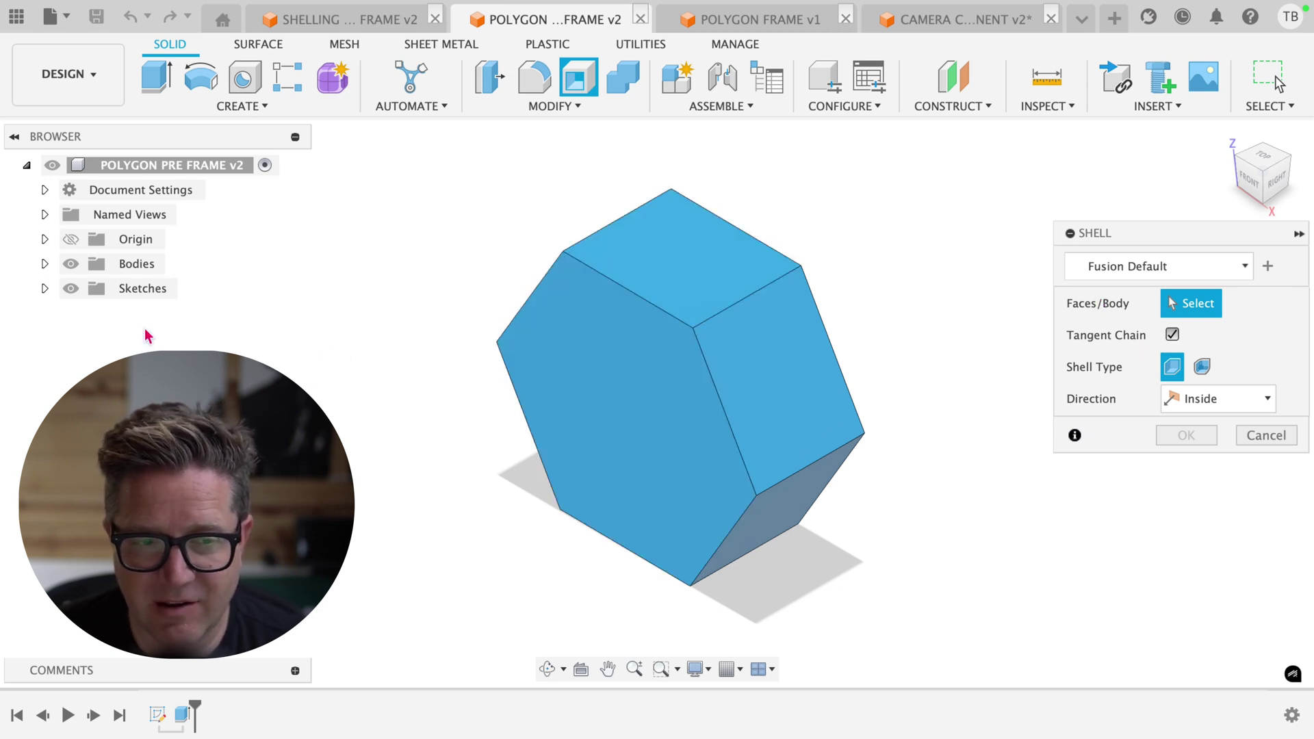
{"action": "left_click", "coordinate": [44, 264]}
{"action": "left_click", "coordinate": [152, 289]}
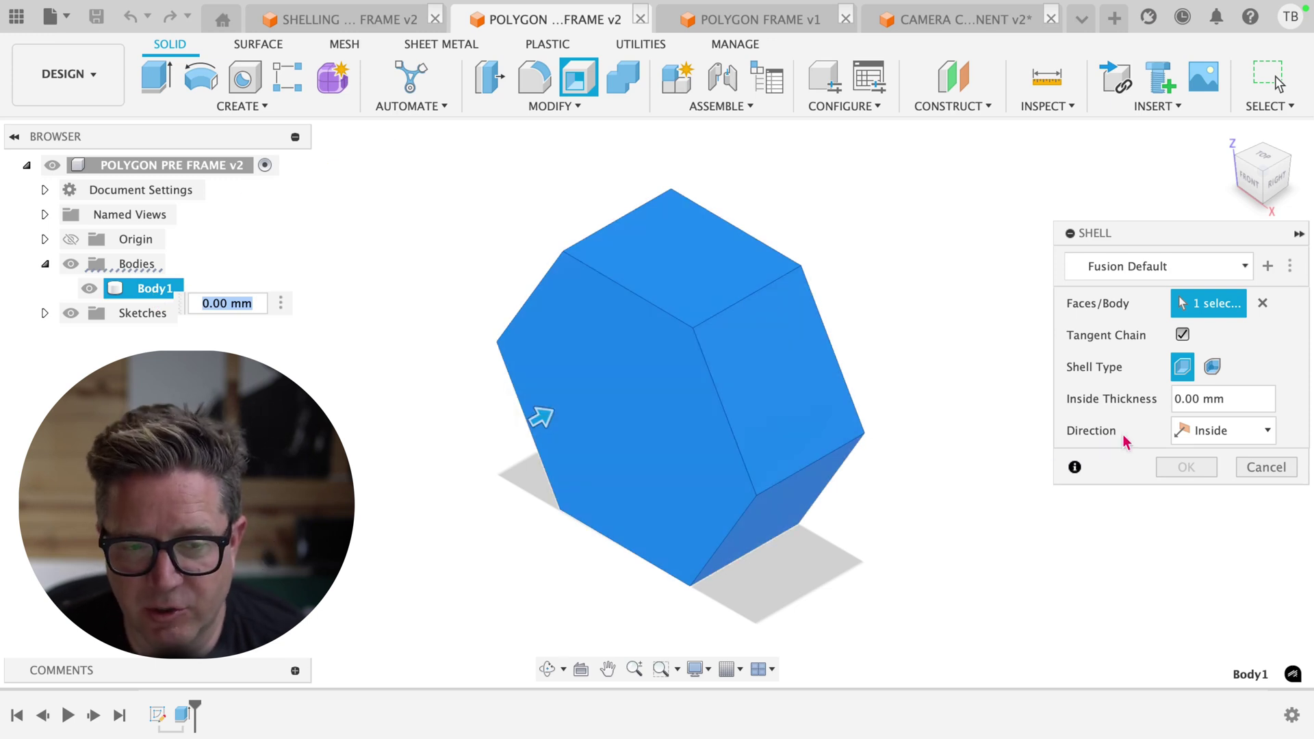
{"action": "type", "text": "2"}
{"action": "key", "text": "Return"}
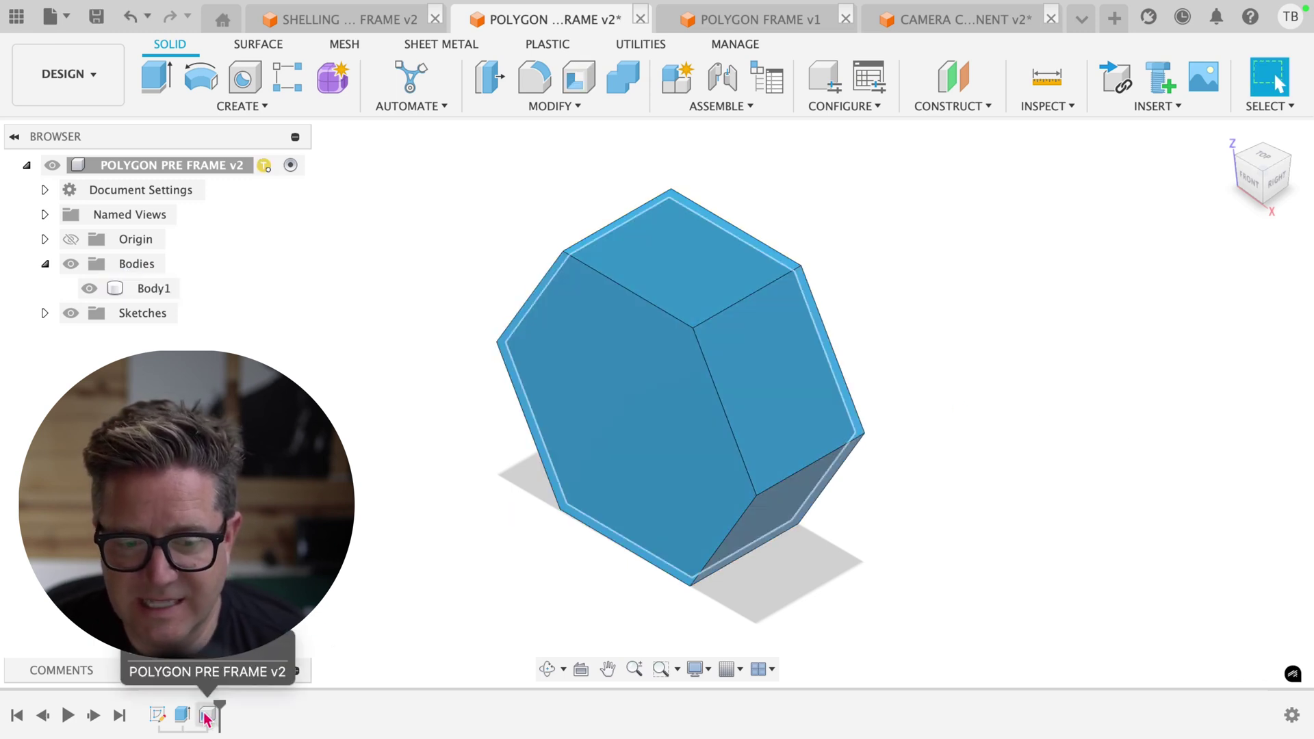
Step: Section the prism through its hexagon face to view the 2 mm wall, then restart Shell on the solid prism
{"action": "left_click", "coordinate": [1047, 106]}
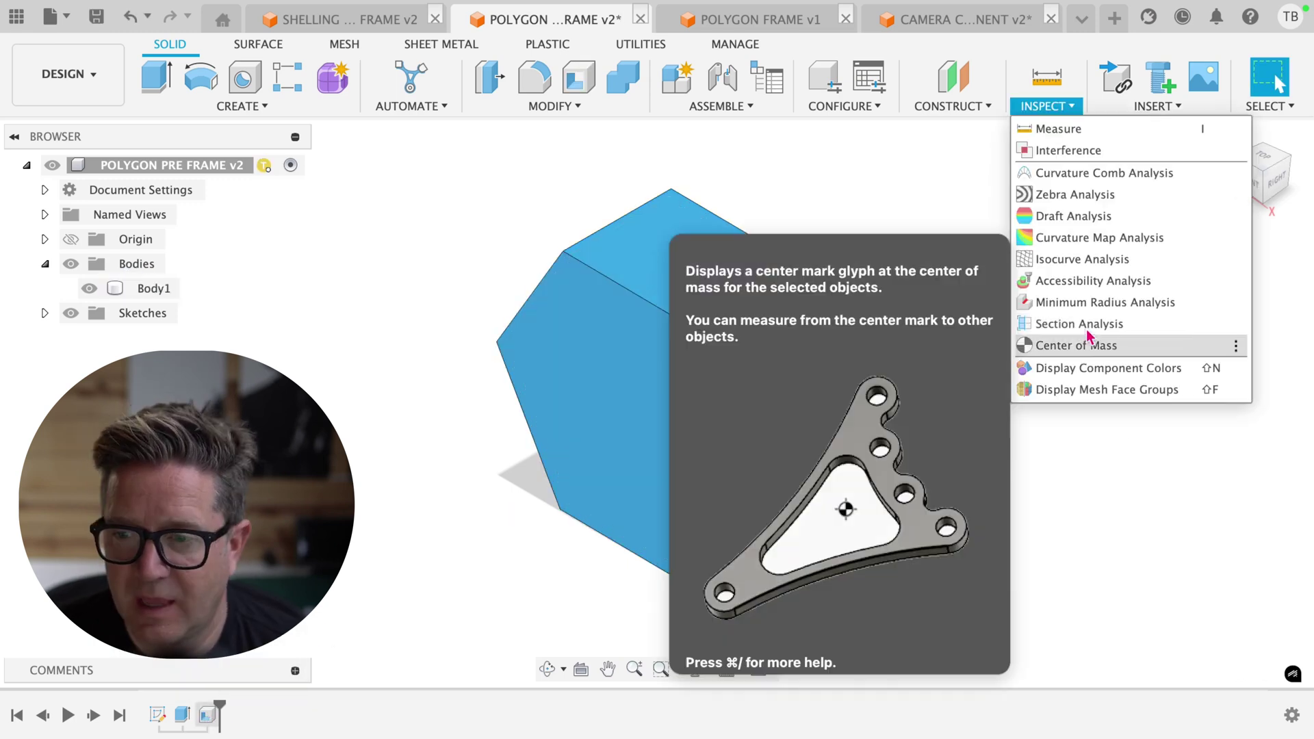
{"action": "left_click", "coordinate": [1072, 322]}
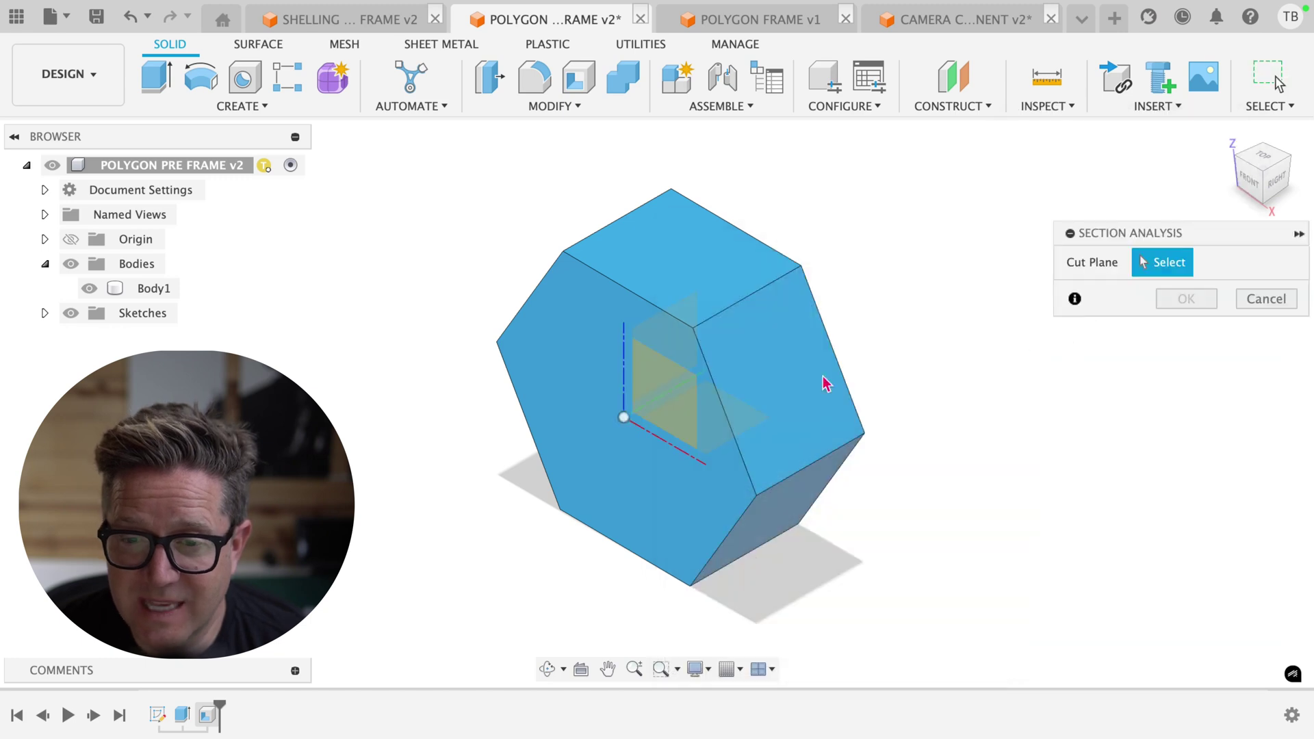
{"action": "left_click", "coordinate": [613, 373]}
{"action": "left_click_drag", "start_coordinate": [553, 387], "coordinate": [641, 374]}
{"action": "scroll", "coordinate": [636, 301], "scroll_direction": "up", "scroll_amount": 3}
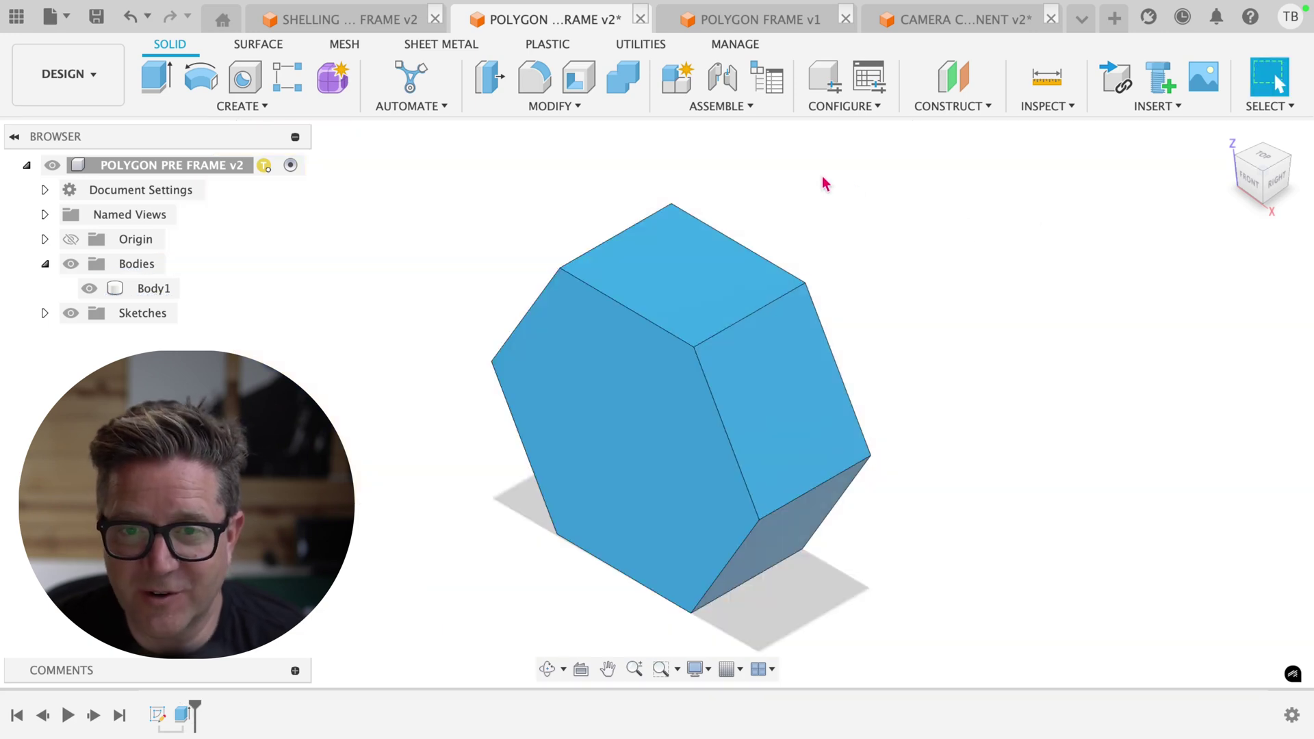
{"action": "left_click", "coordinate": [578, 80]}
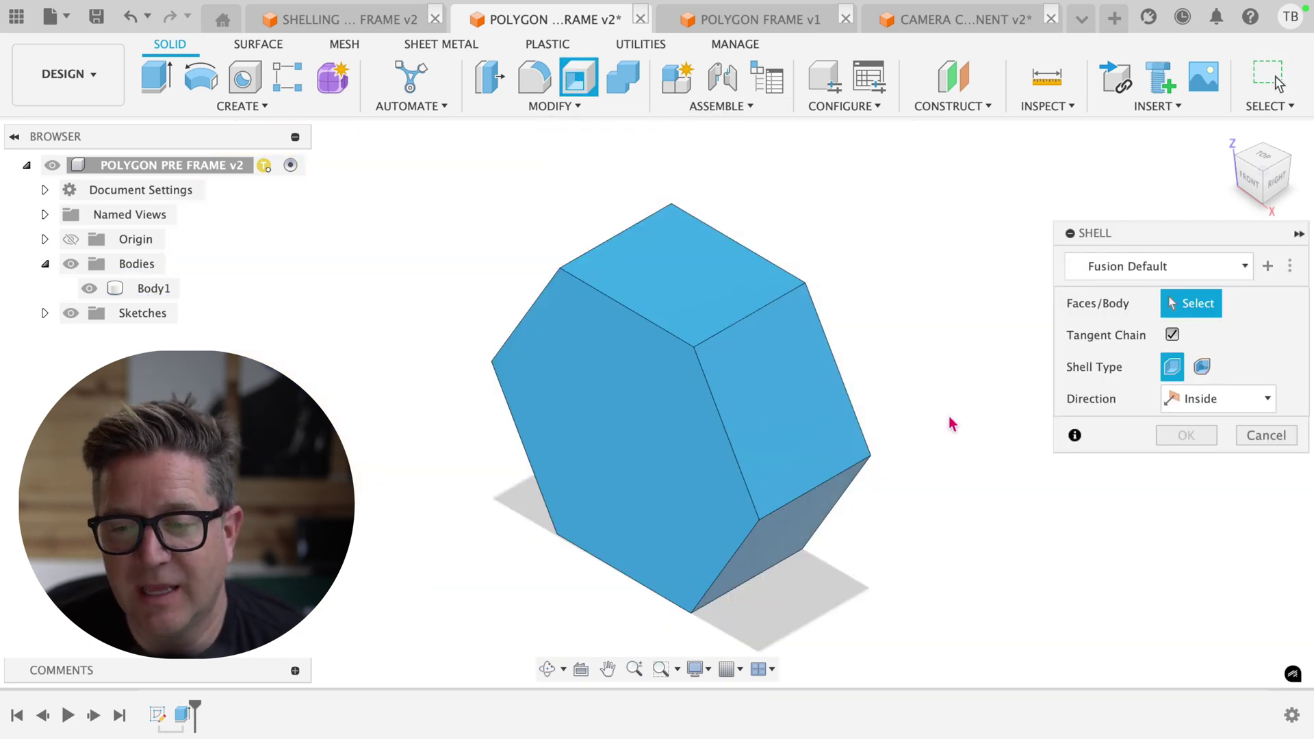
Step: With Tangent Chain off, remove the top, right and a third face at 2 mm inside thickness
{"action": "left_click", "coordinate": [1173, 335]}
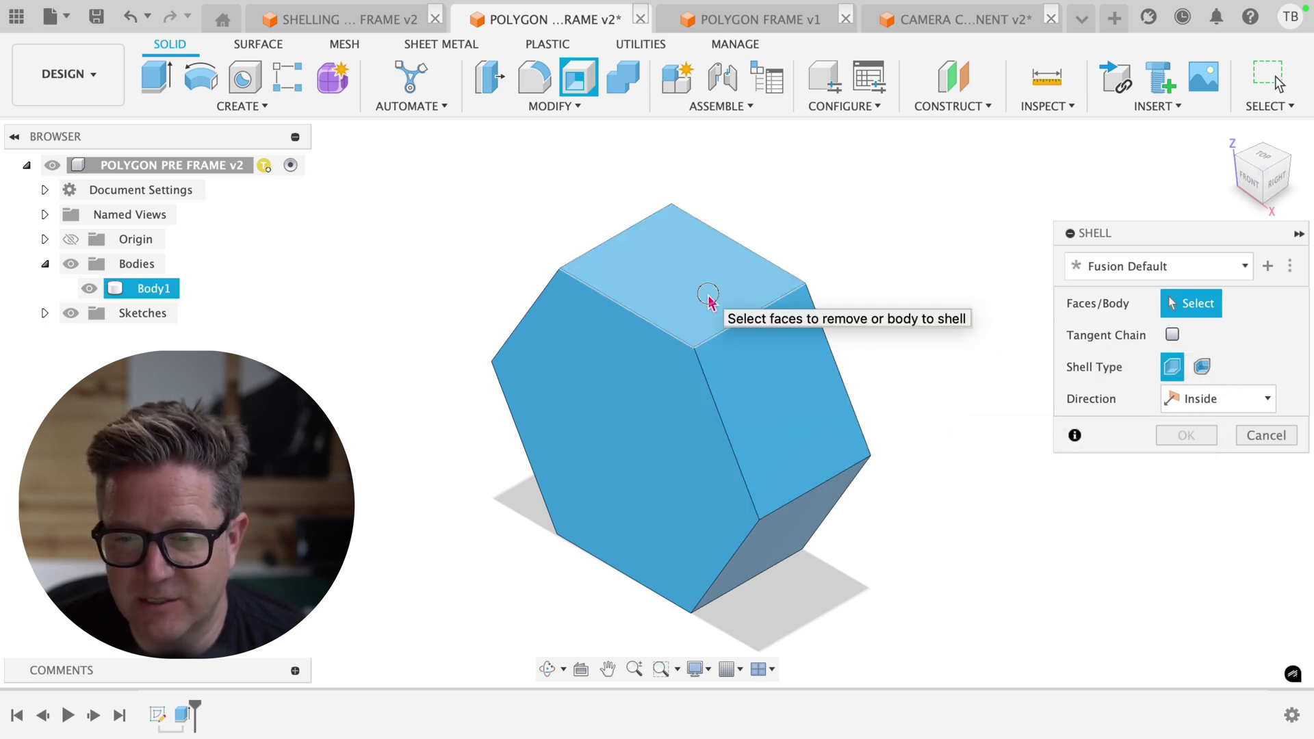
{"action": "left_click", "coordinate": [707, 294]}
{"action": "left_click", "coordinate": [766, 385]}
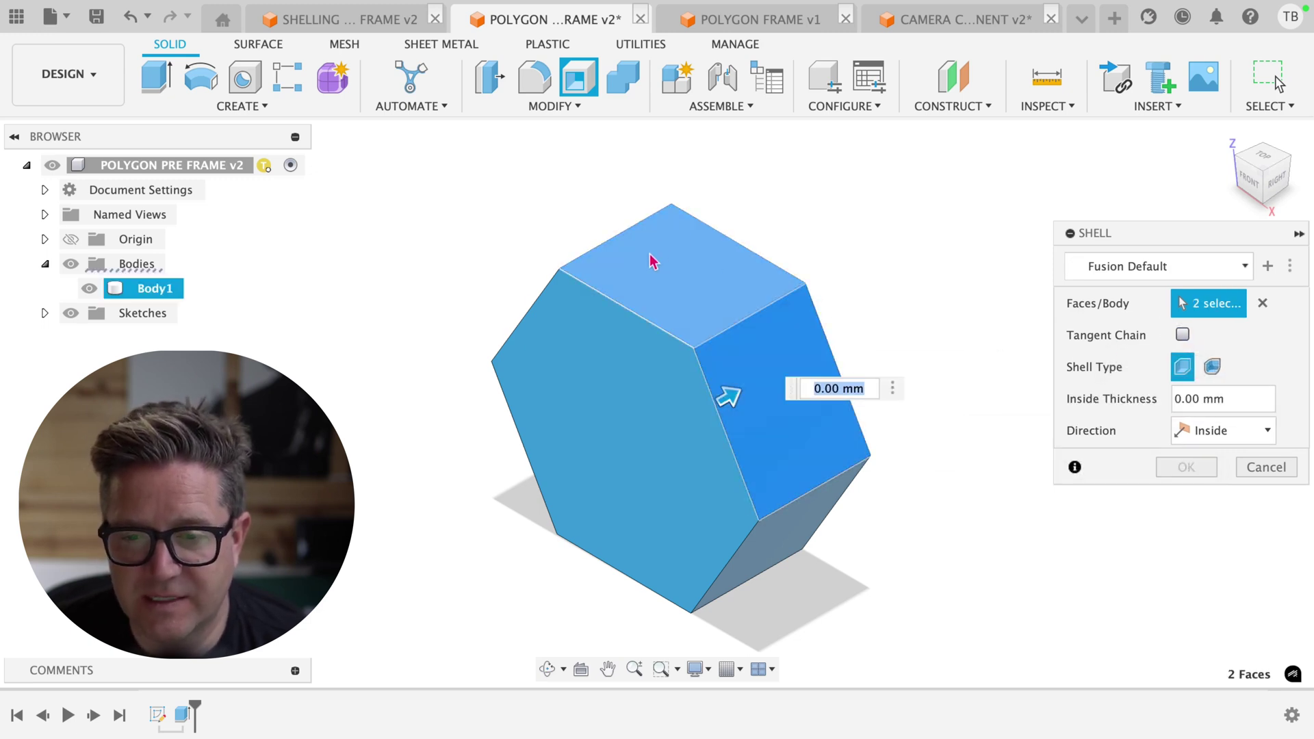
{"action": "middle_click_drag", "start_coordinate": [654, 262], "coordinate": [537, 358], "text": "shift"}
{"action": "left_click", "coordinate": [537, 358]}
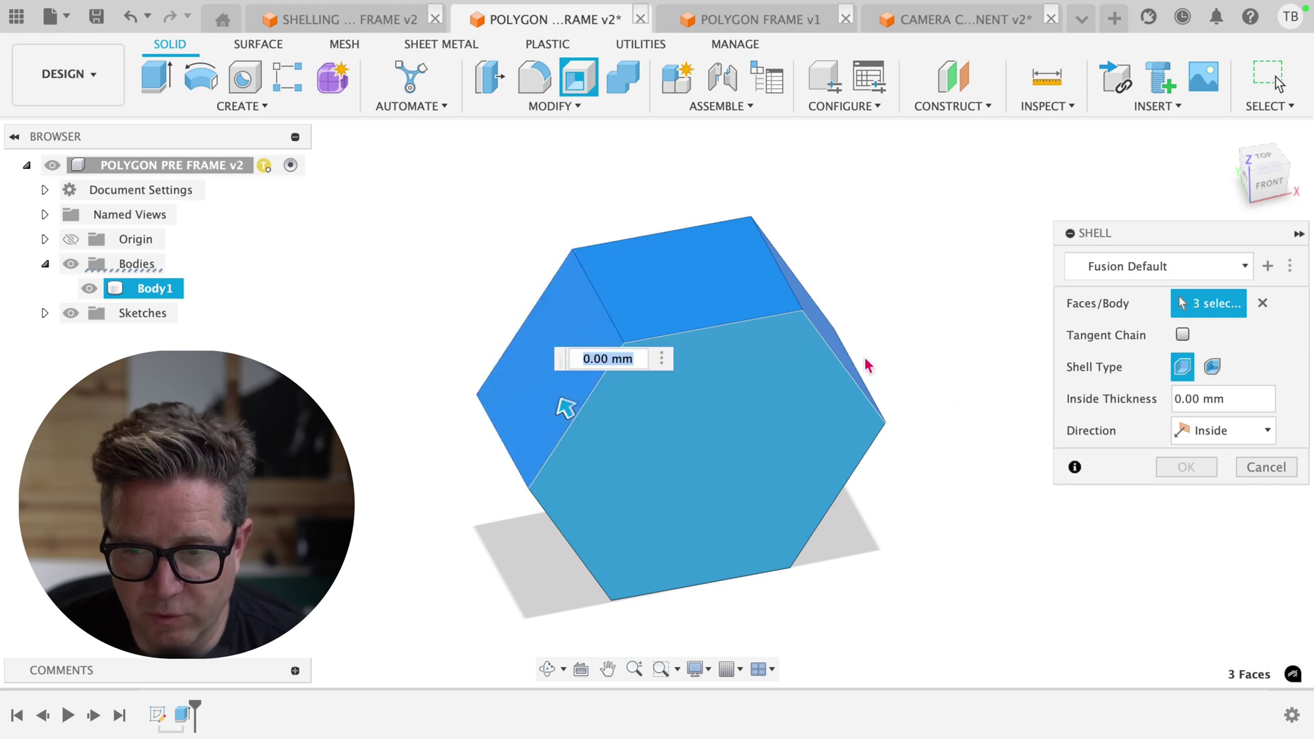
{"action": "middle_click_drag", "start_coordinate": [968, 367], "coordinate": [912, 373], "text": "shift"}
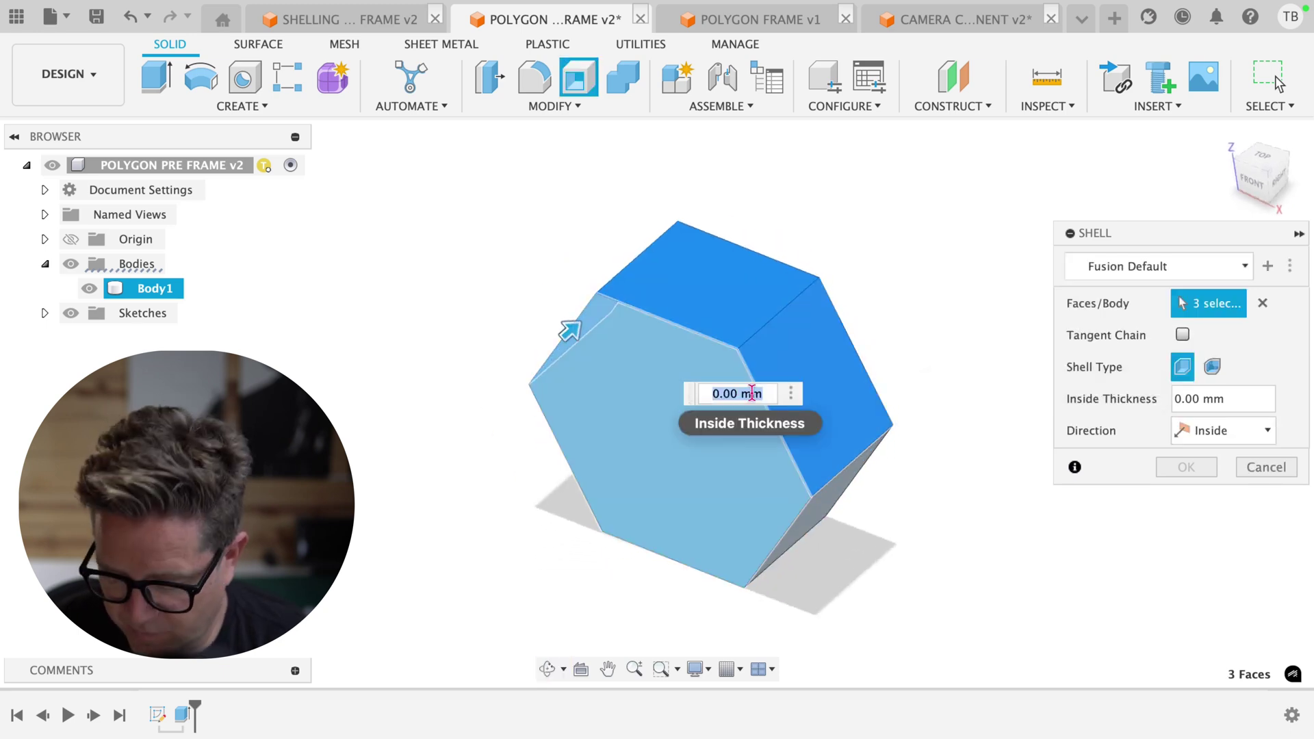
{"action": "type", "text": "2"}
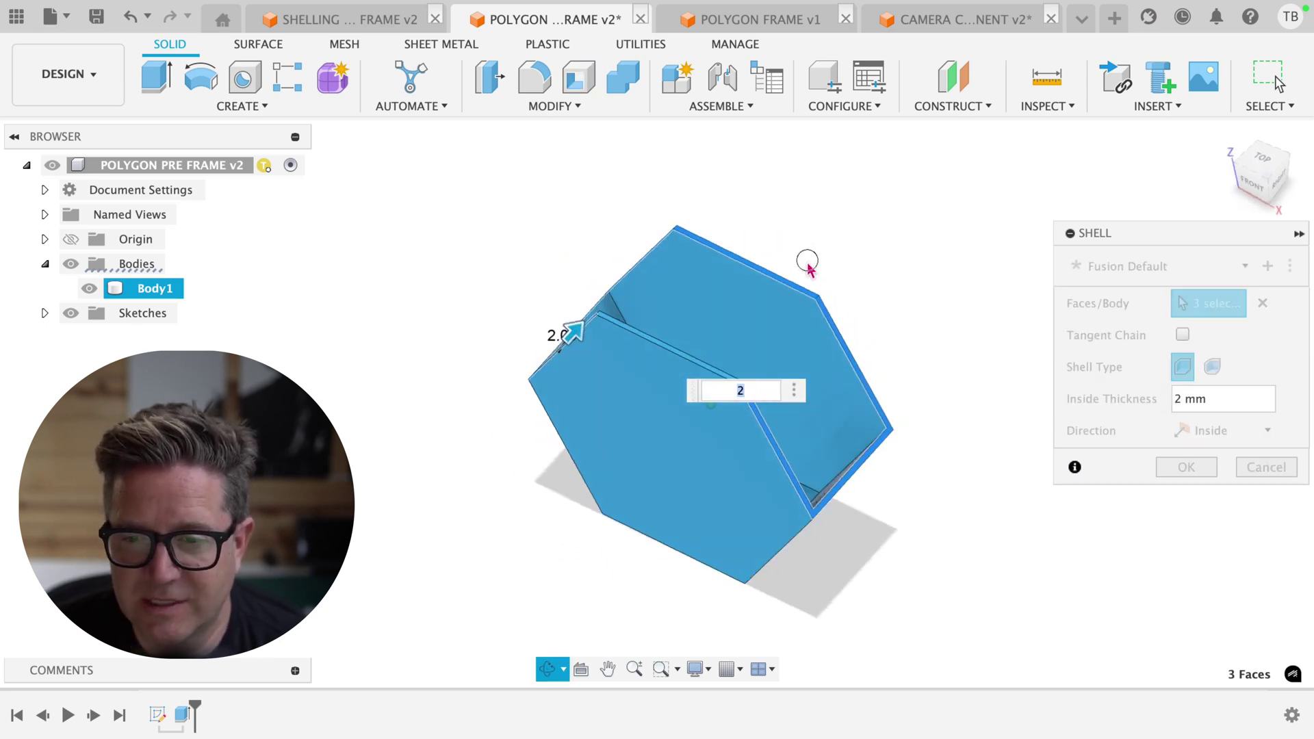
{"action": "mouse_move", "coordinate": [808, 266]}
{"action": "middle_mouse_down", "text": "shift"}
{"action": "mouse_move", "coordinate": [798, 279]}
{"action": "mouse_move", "coordinate": [811, 253]}
{"action": "middle_mouse_up", "text": "shift"}
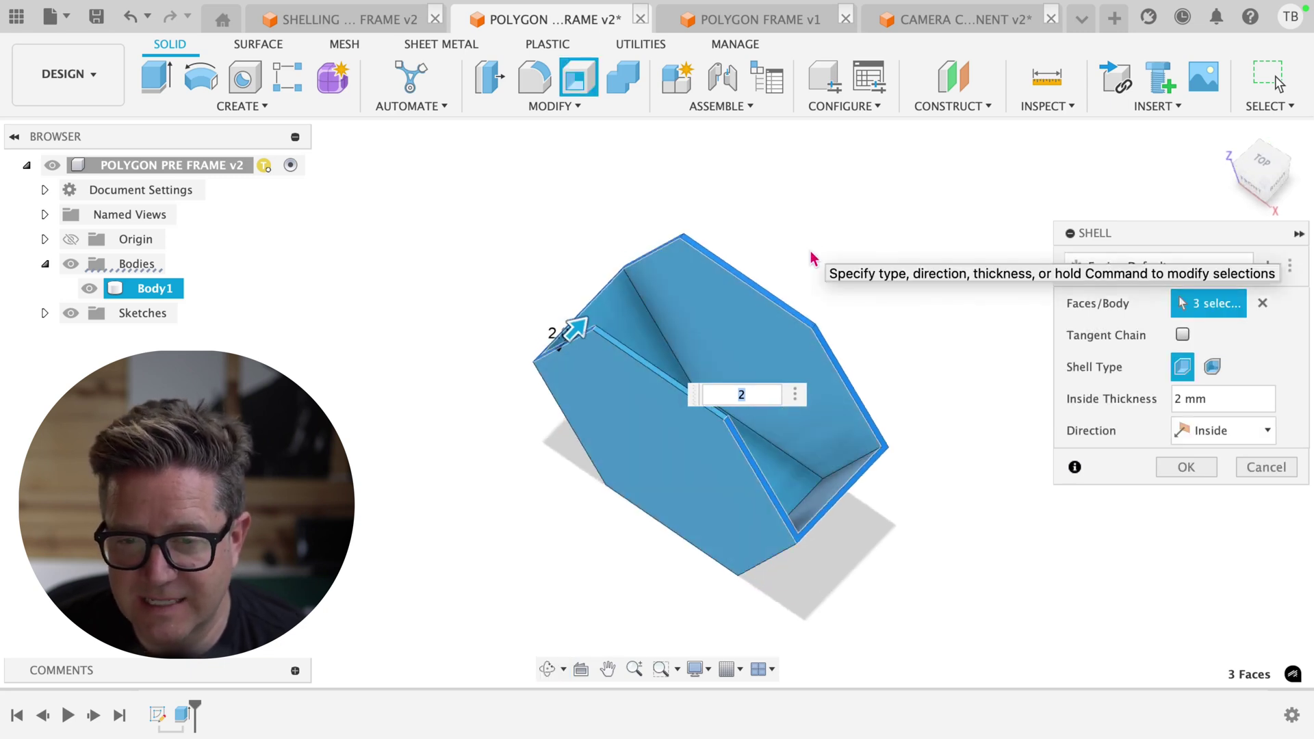
{"action": "middle_click_drag", "start_coordinate": [1004, 449], "coordinate": [971, 432], "text": "shift"}
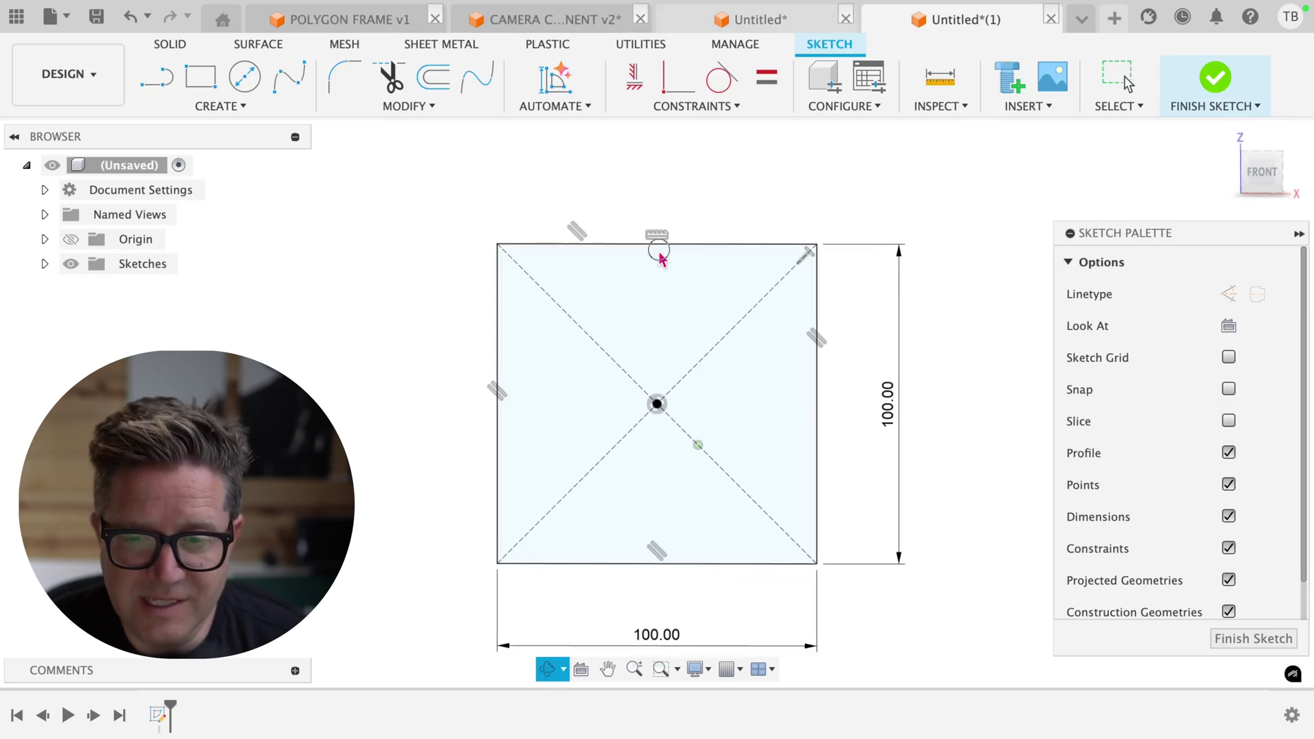
Step: Extrude the square into a 100 mm cube and shell Body1 with 10 mm inside thickness
{"action": "key", "text": "e"}
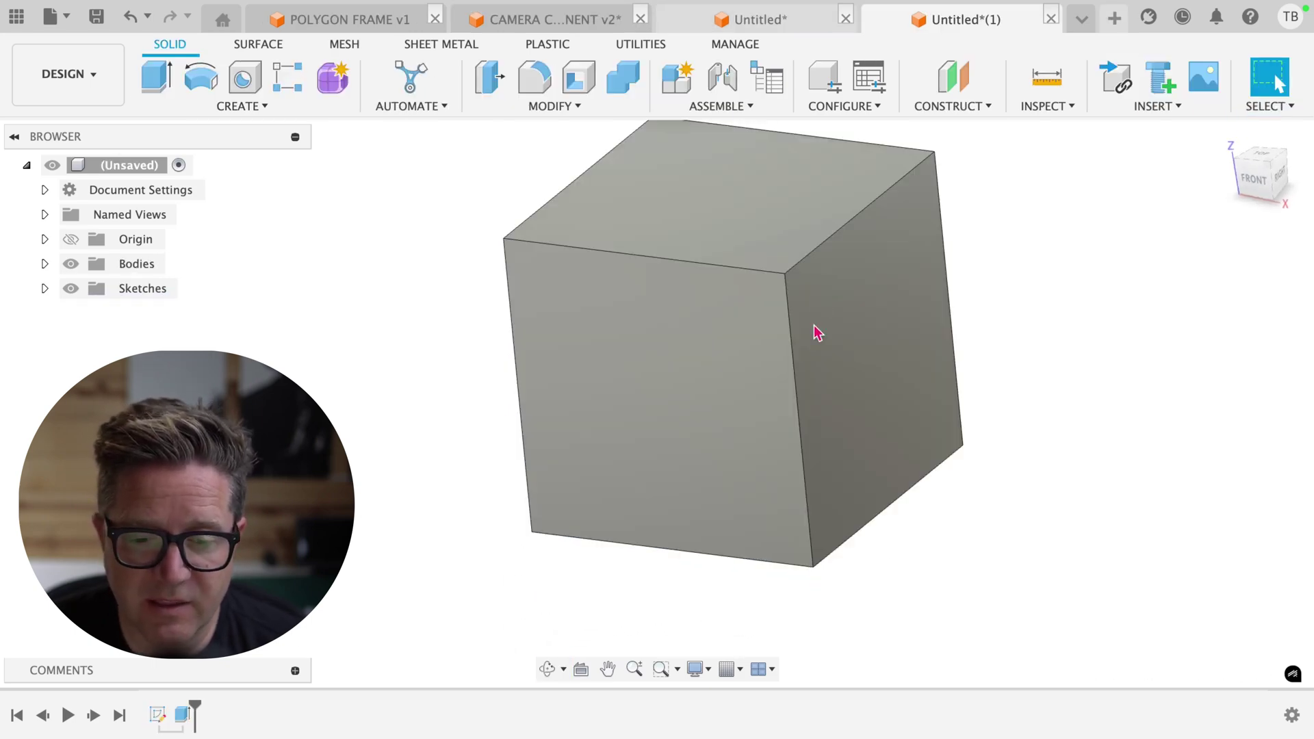
{"action": "left_click", "coordinate": [825, 248]}
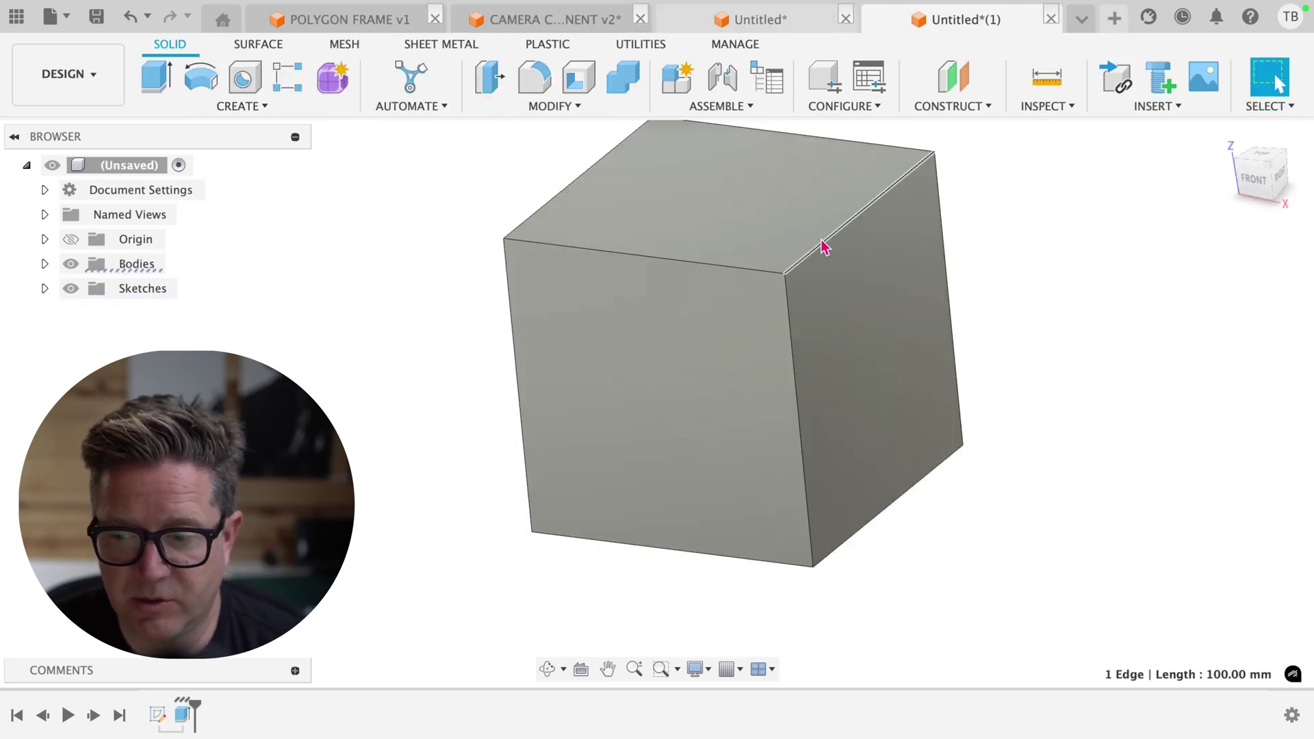
{"action": "middle_click_drag", "start_coordinate": [1035, 475], "coordinate": [1011, 454], "text": "shift"}
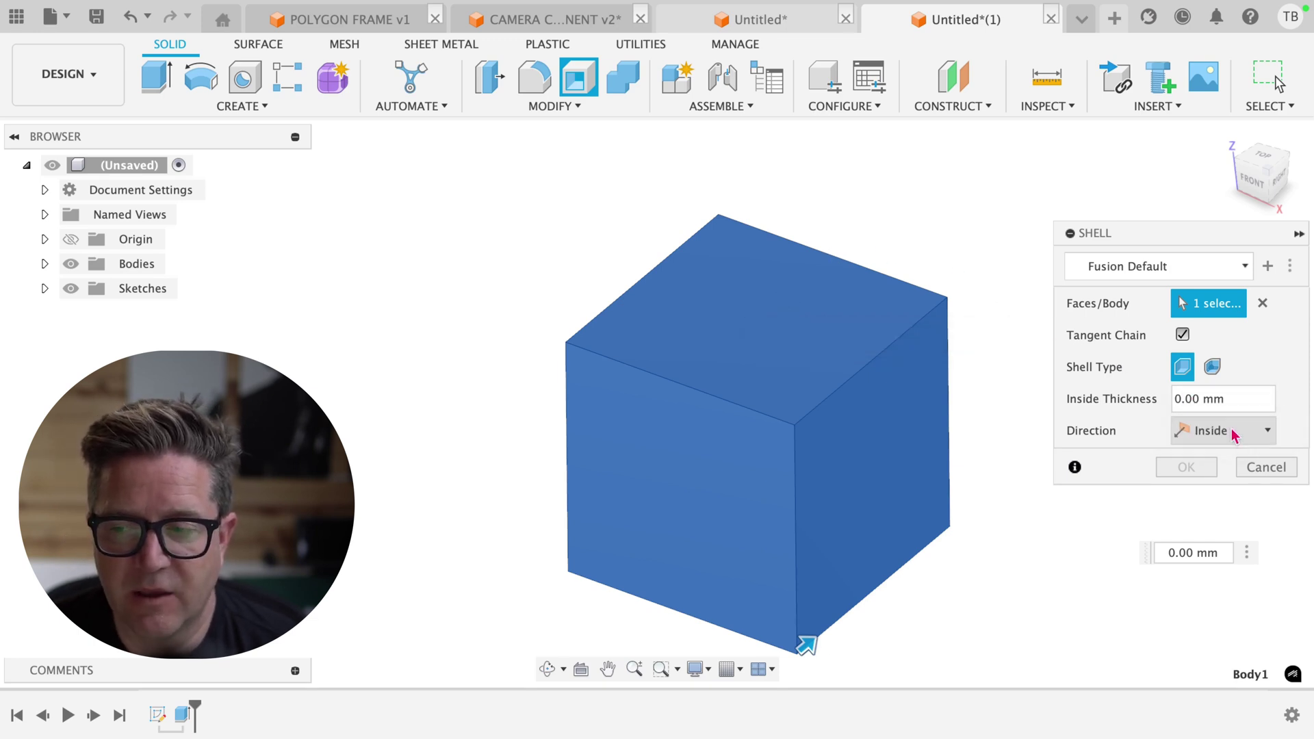
{"action": "left_click", "coordinate": [1198, 398]}
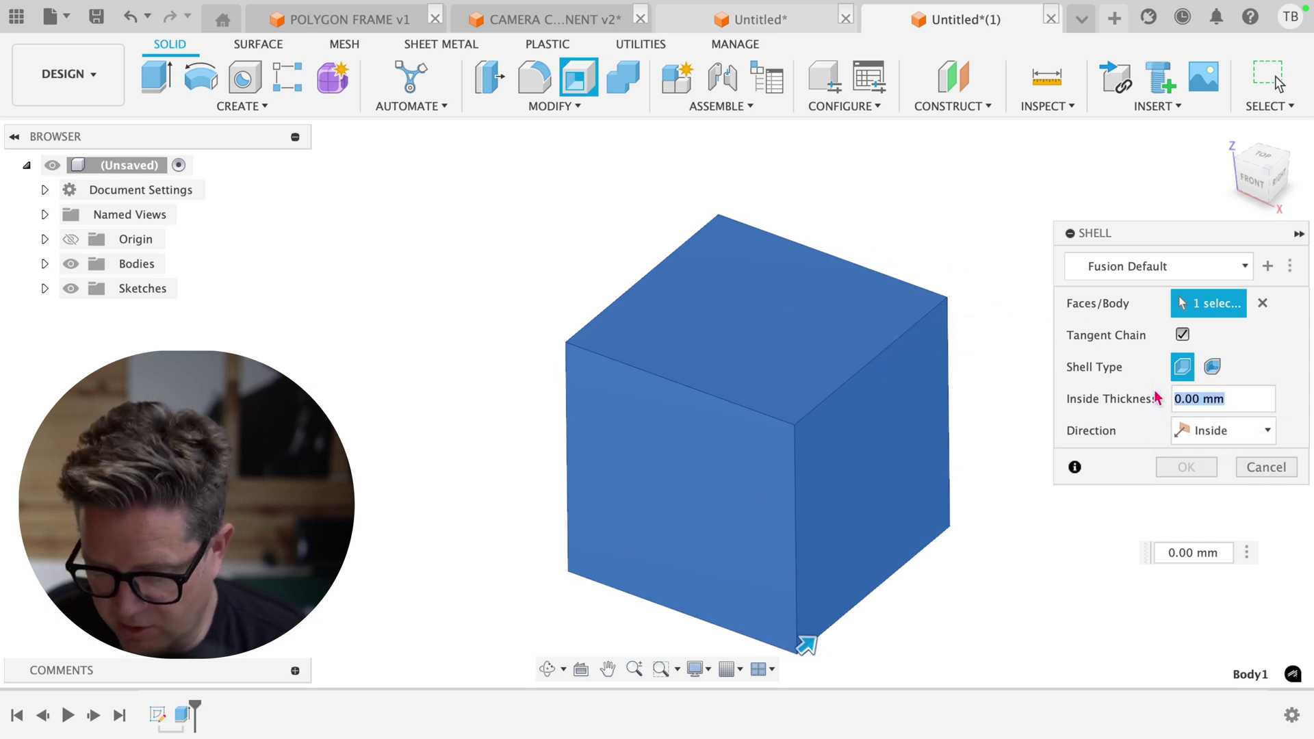
{"action": "type", "text": "10"}
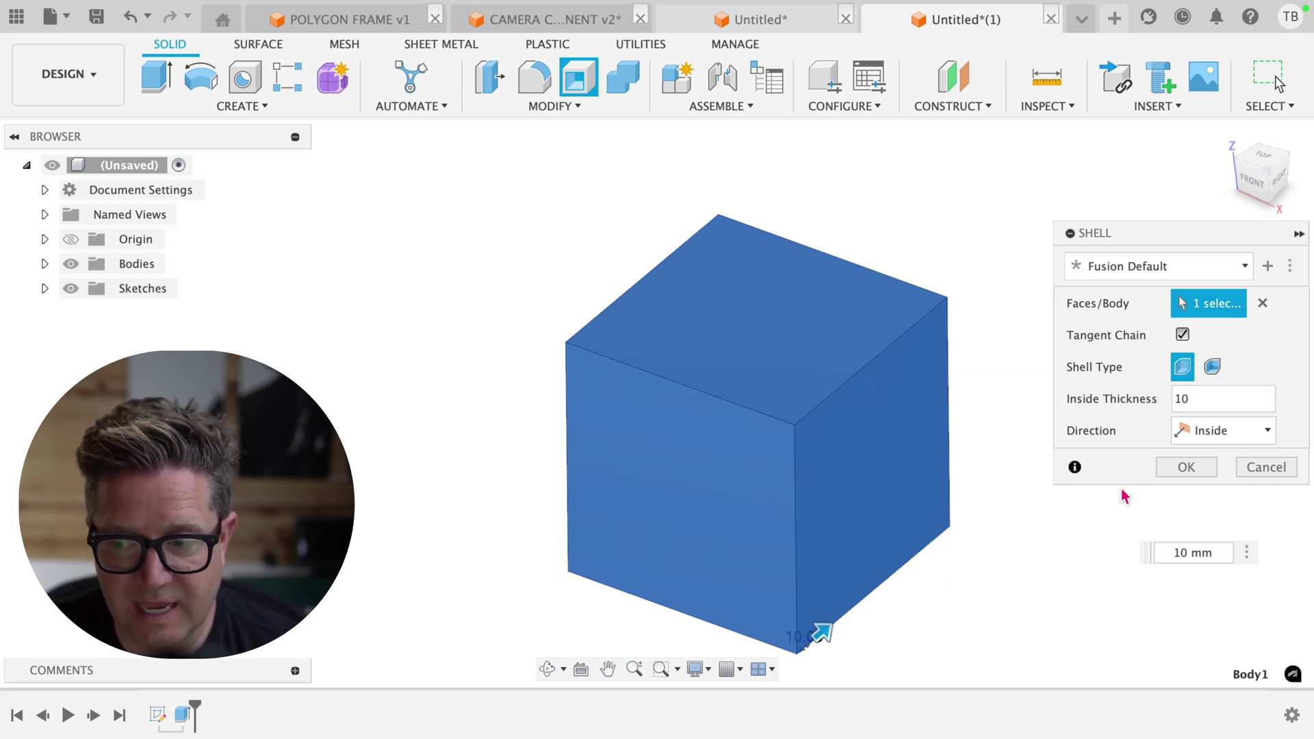
{"action": "left_click", "coordinate": [1156, 472]}
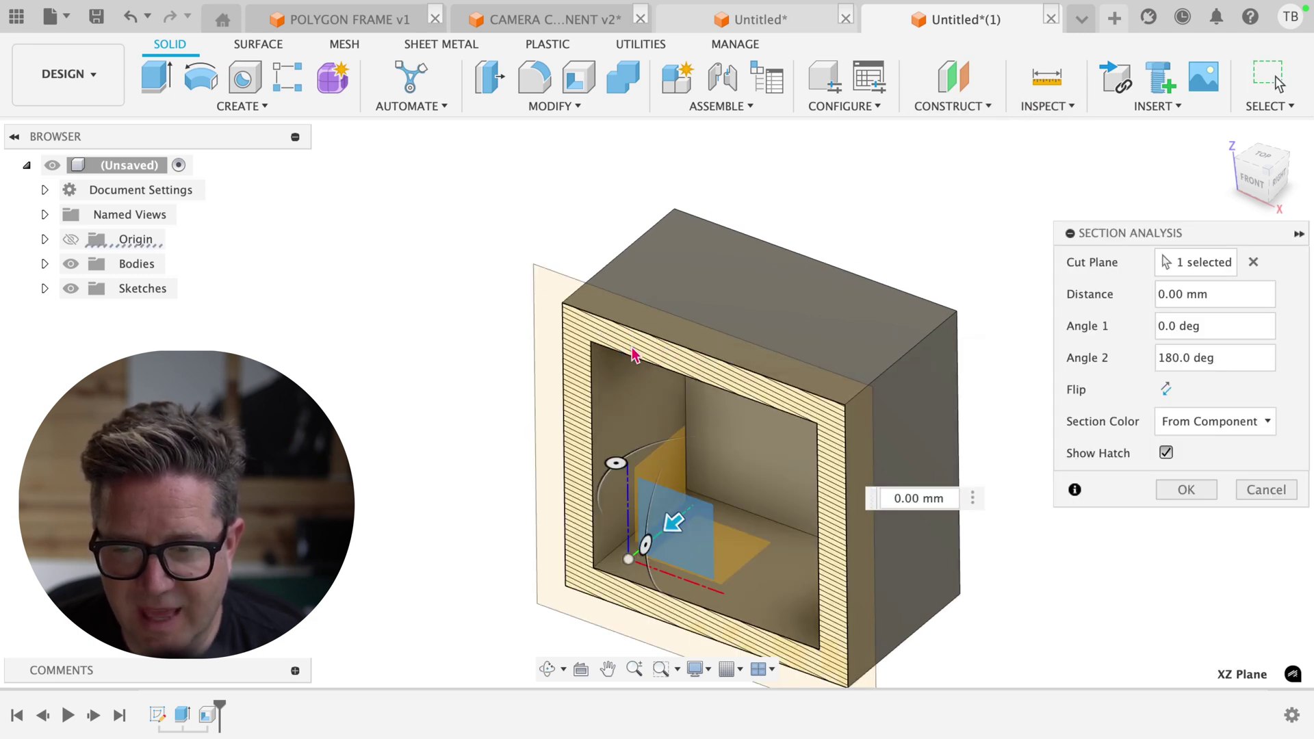
Step: Edit the cube's shell to grow 10 mm Outside, then pick the top face for a new shell
{"action": "left_click", "coordinate": [1274, 492]}
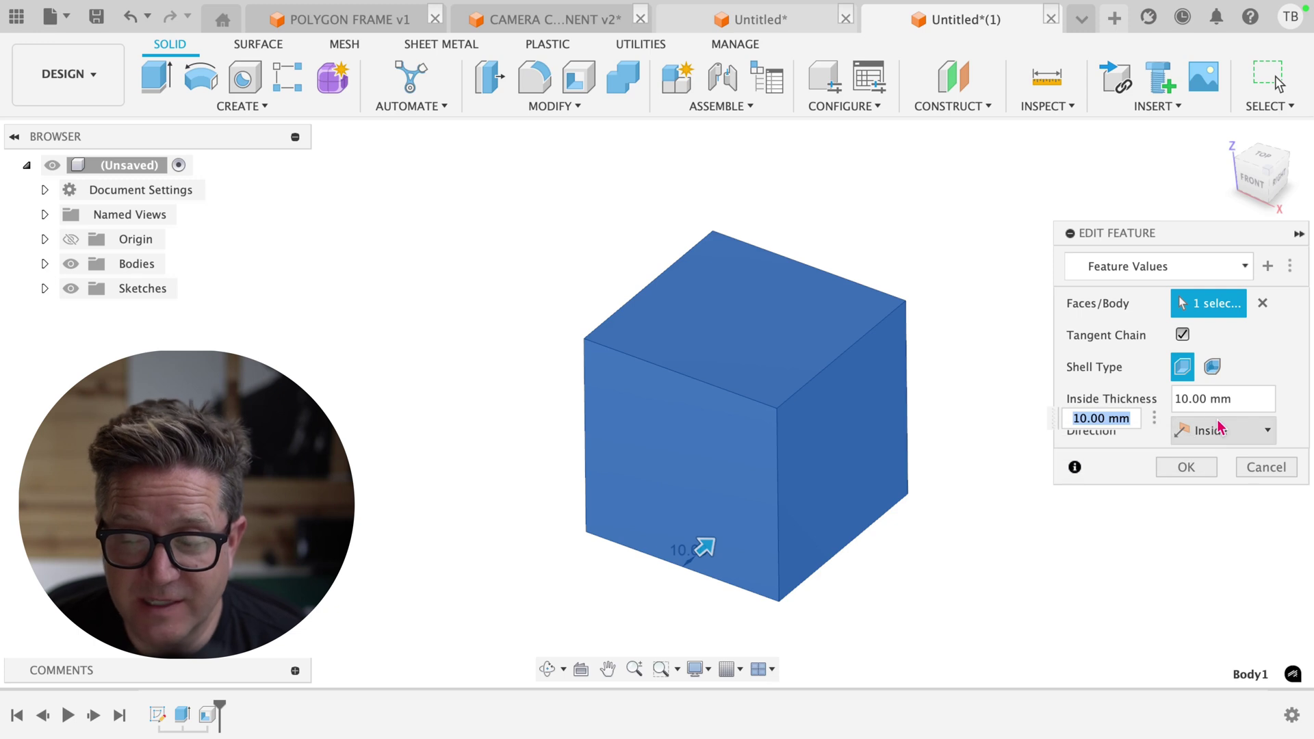
{"action": "left_click", "coordinate": [1218, 430]}
{"action": "left_click", "coordinate": [1229, 481]}
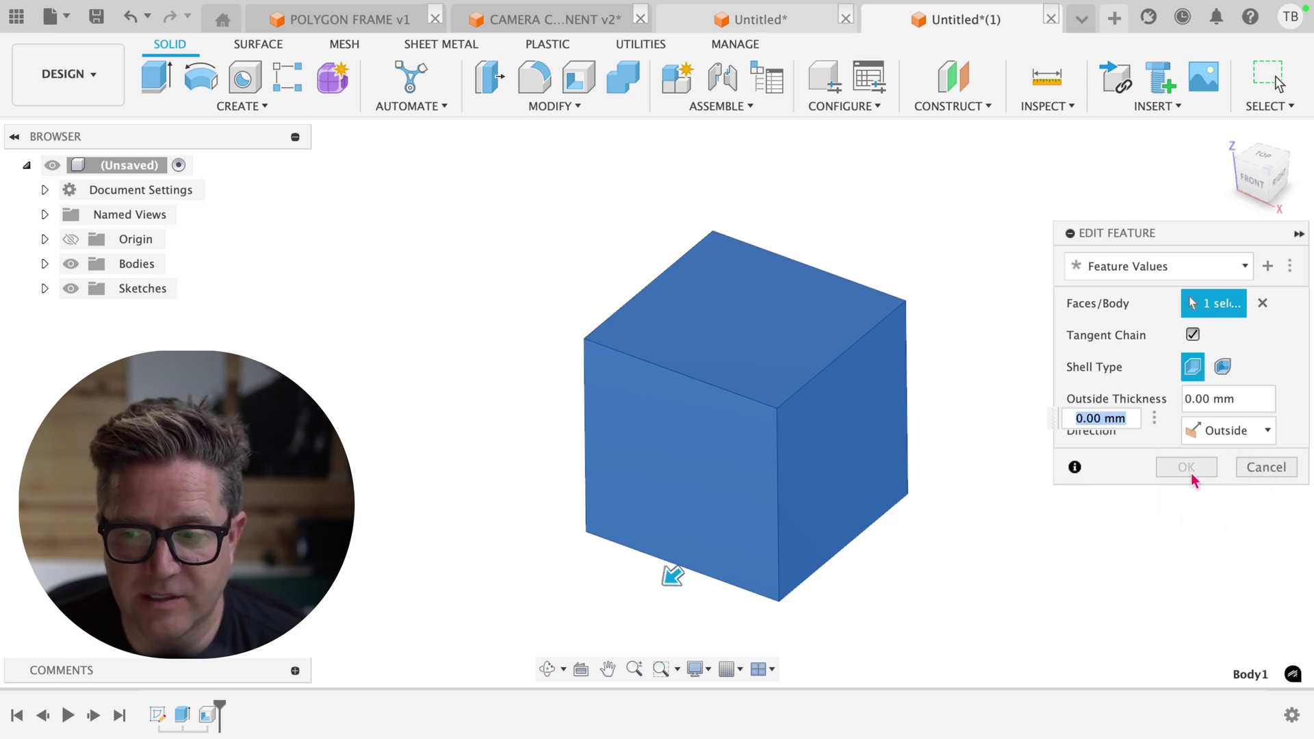
{"action": "type", "text": "10"}
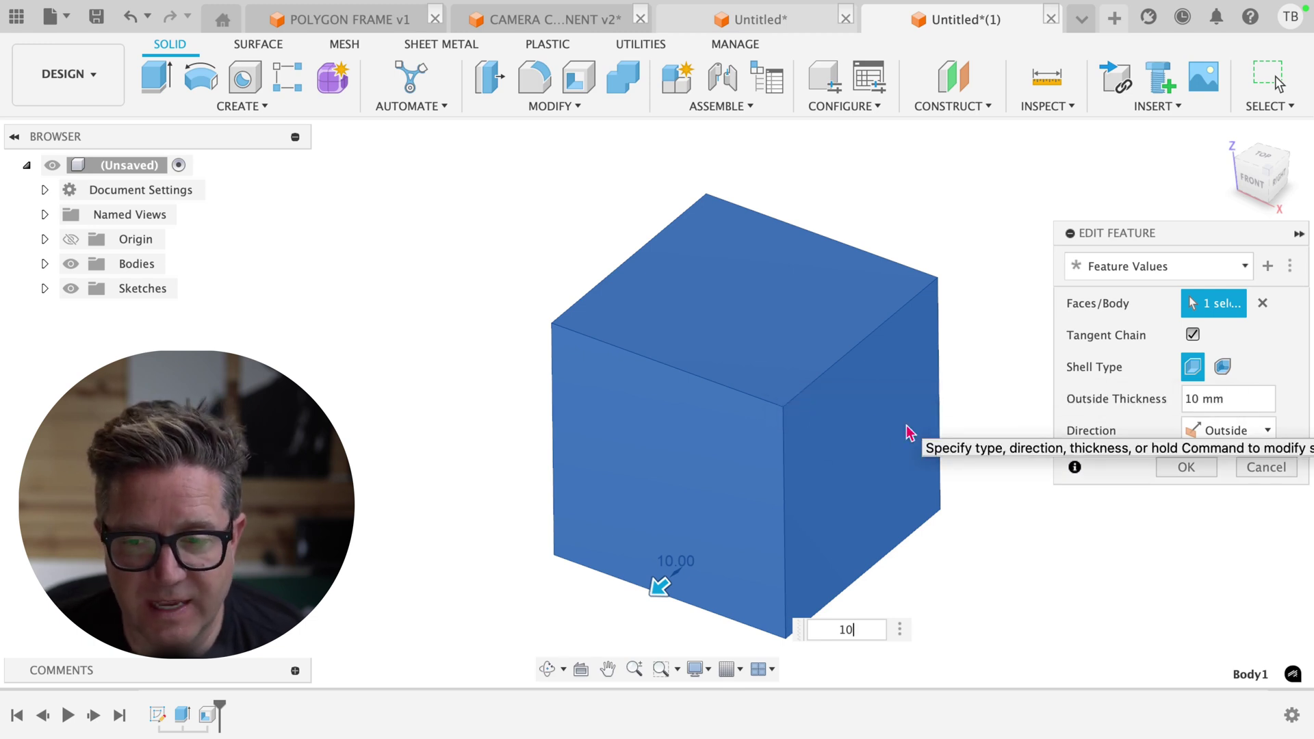
{"action": "left_click", "coordinate": [730, 285]}
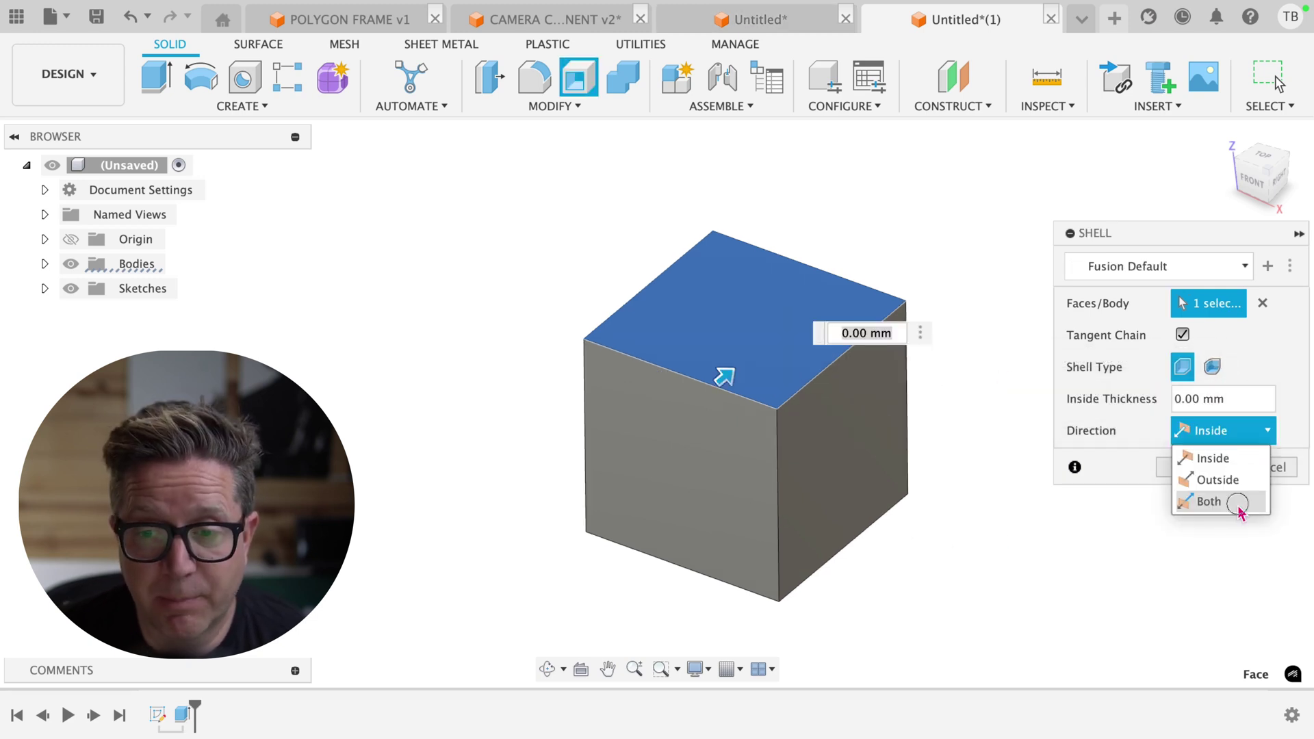
Step: Change the open-top shell's direction, entering 10 mm inside and 30 mm outside thickness
{"action": "left_click", "coordinate": [1240, 507]}
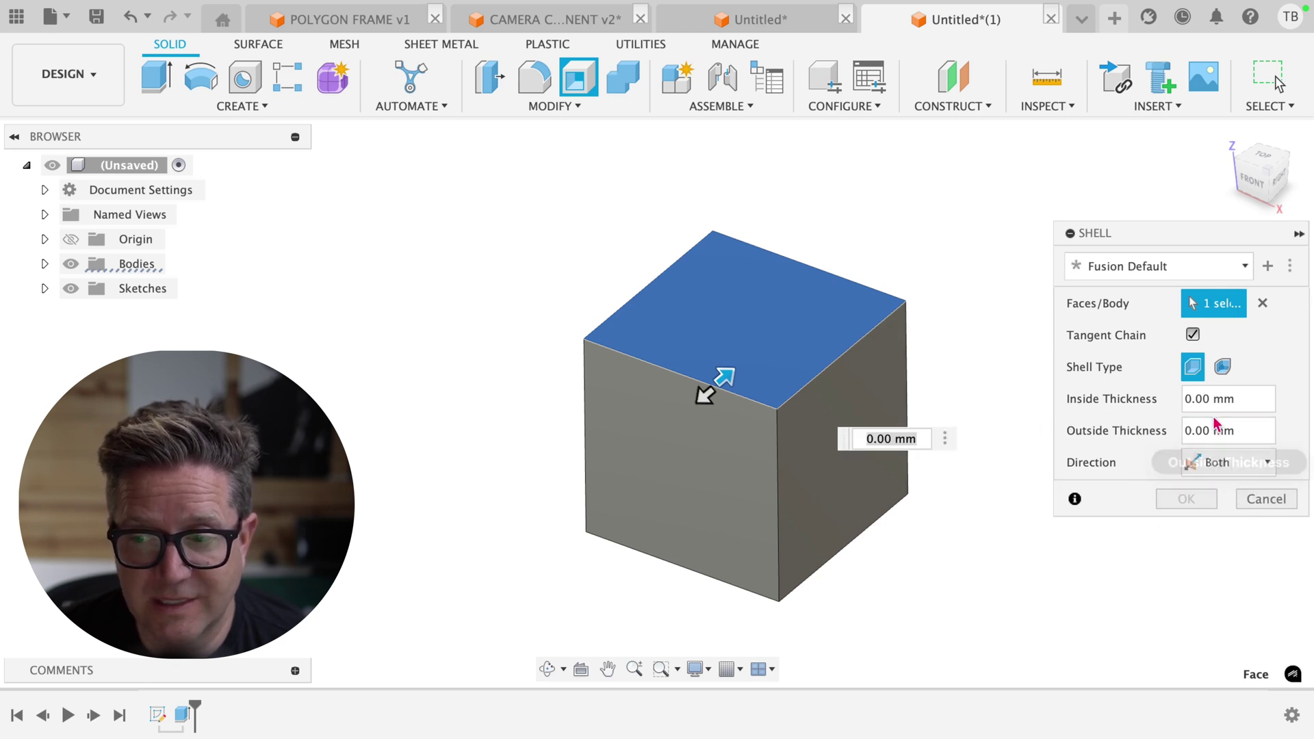
{"action": "left_click", "coordinate": [1197, 398]}
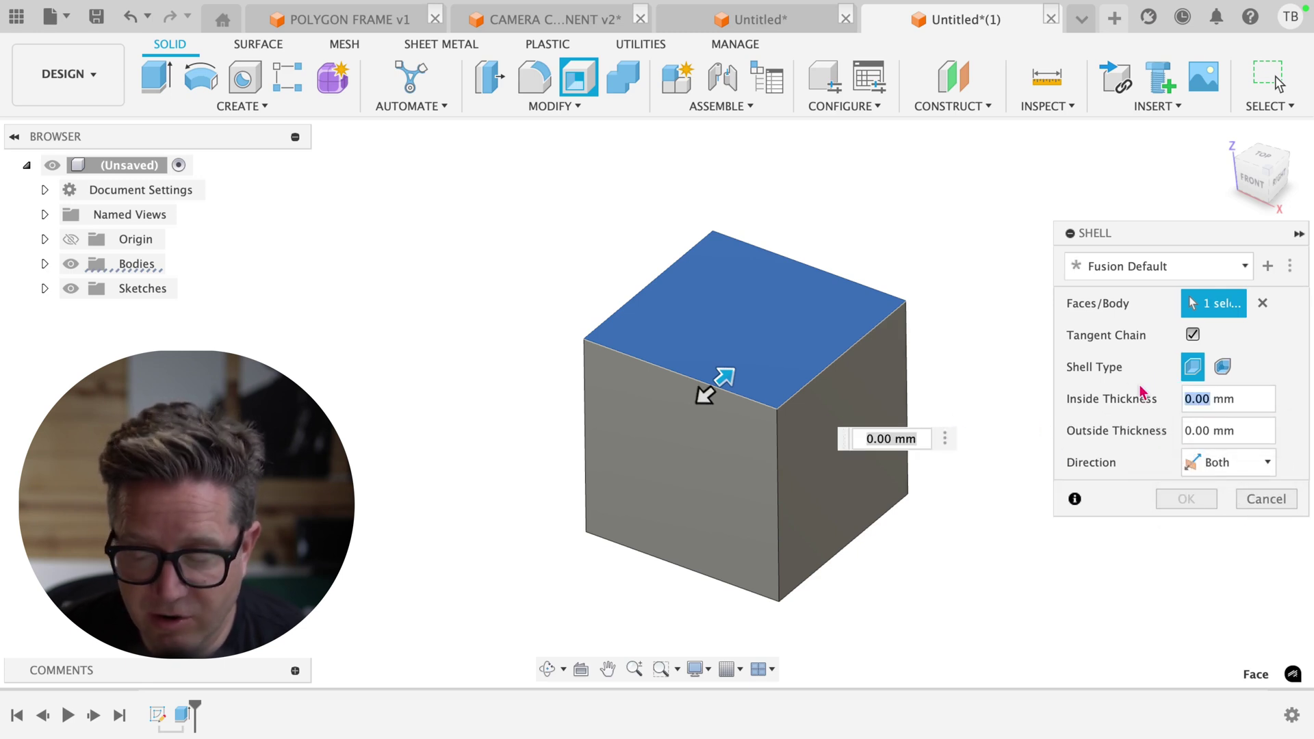
{"action": "type", "text": "10"}
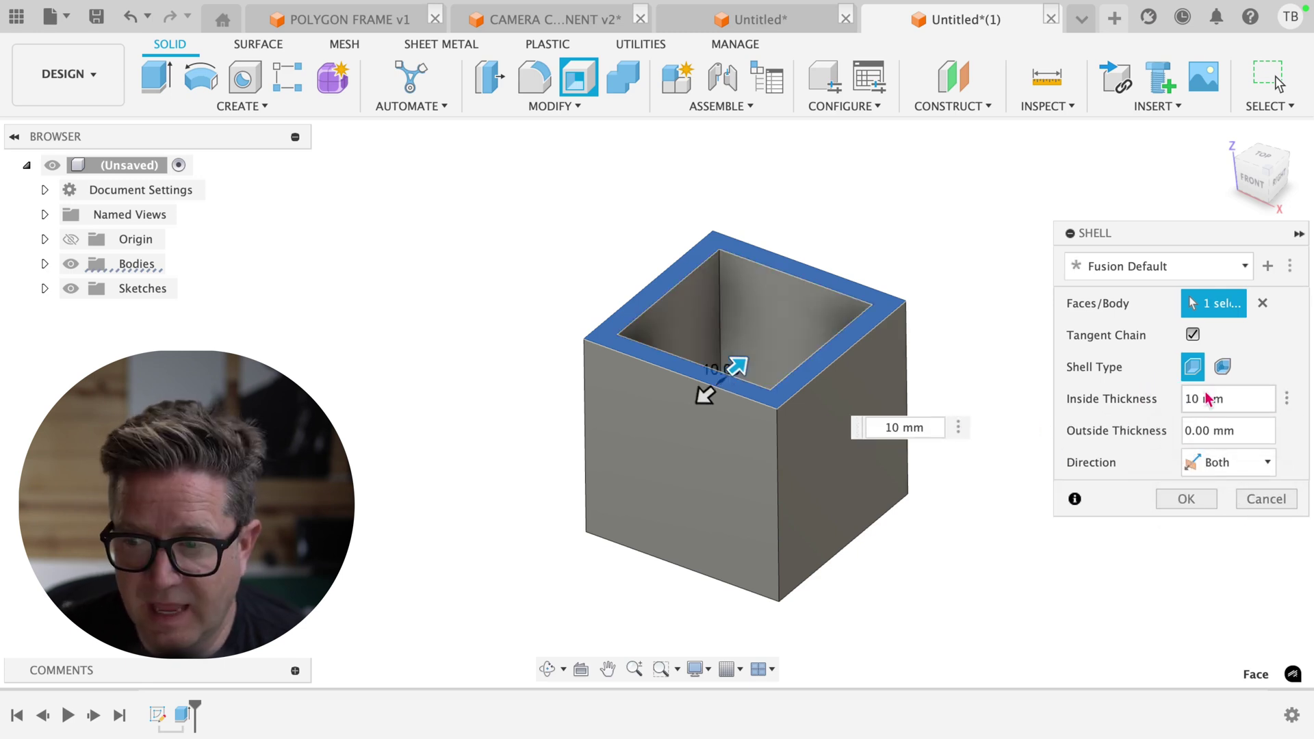
{"action": "left_click", "coordinate": [1213, 430]}
{"action": "type", "text": "30"}
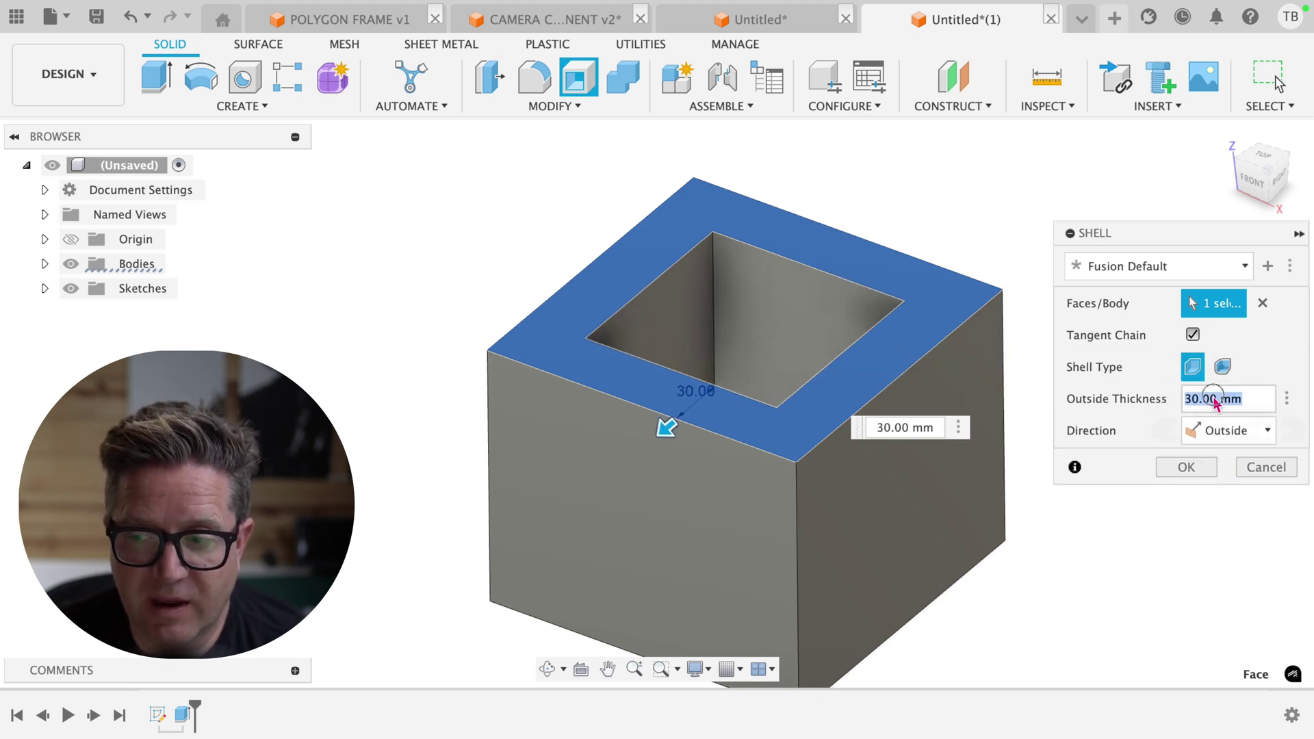
{"action": "double_click", "coordinate": [1244, 401]}
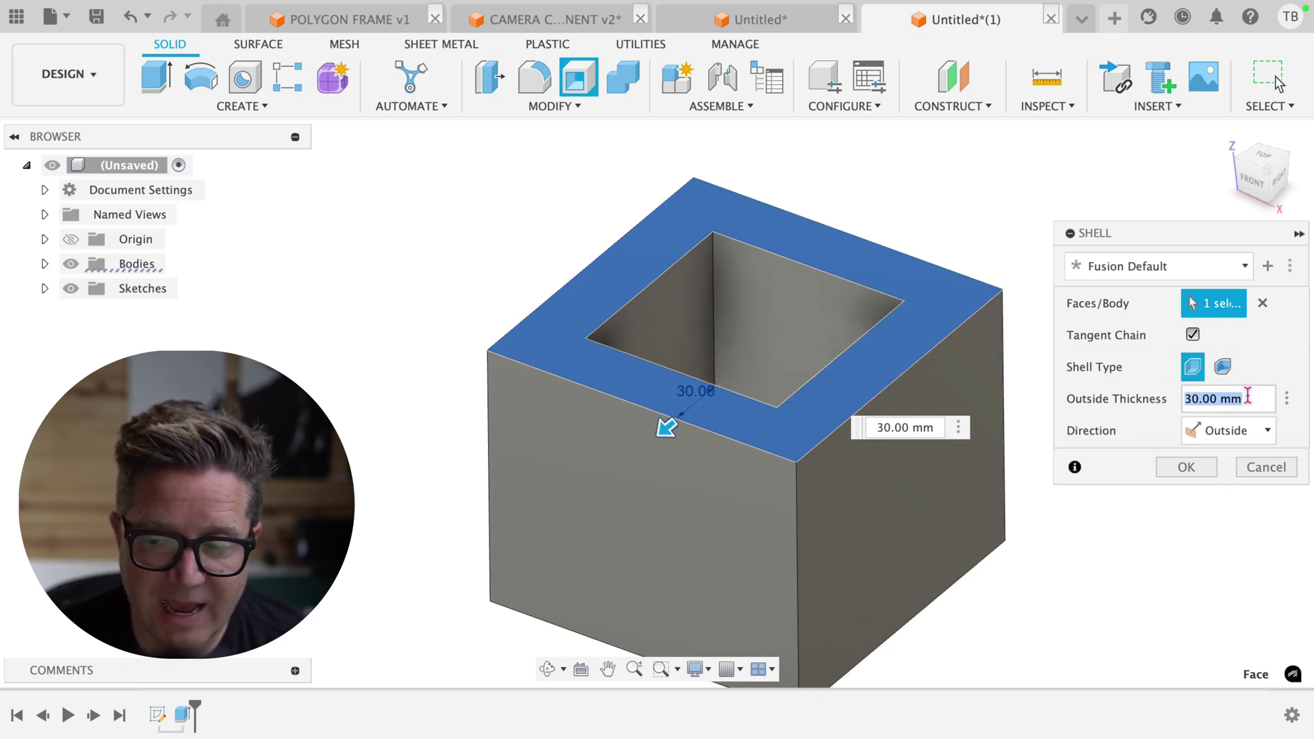
{"action": "left_click", "coordinate": [1245, 399]}
{"action": "double_click", "coordinate": [1247, 398]}
Step: Make the shell a 2 mm Rounded outward shell and also open the right side face
{"action": "type", "text": "2"}
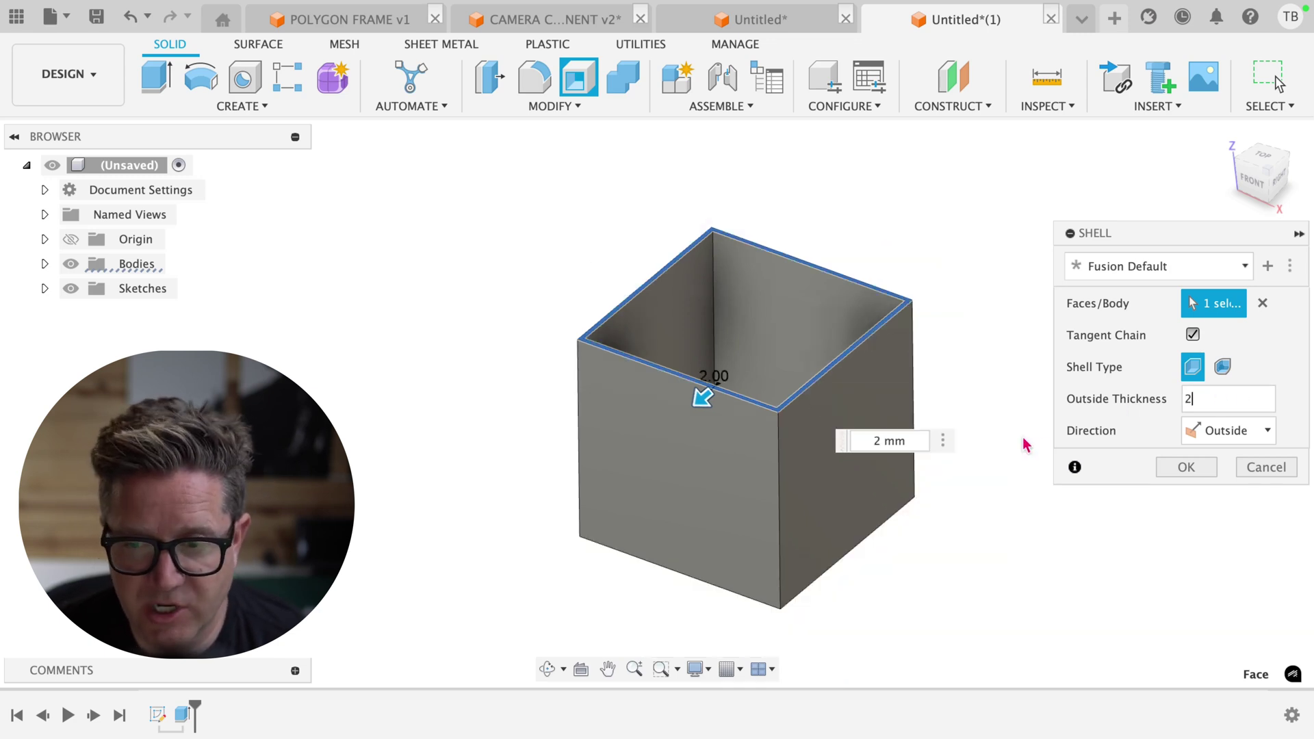
{"action": "left_click", "coordinate": [1230, 367]}
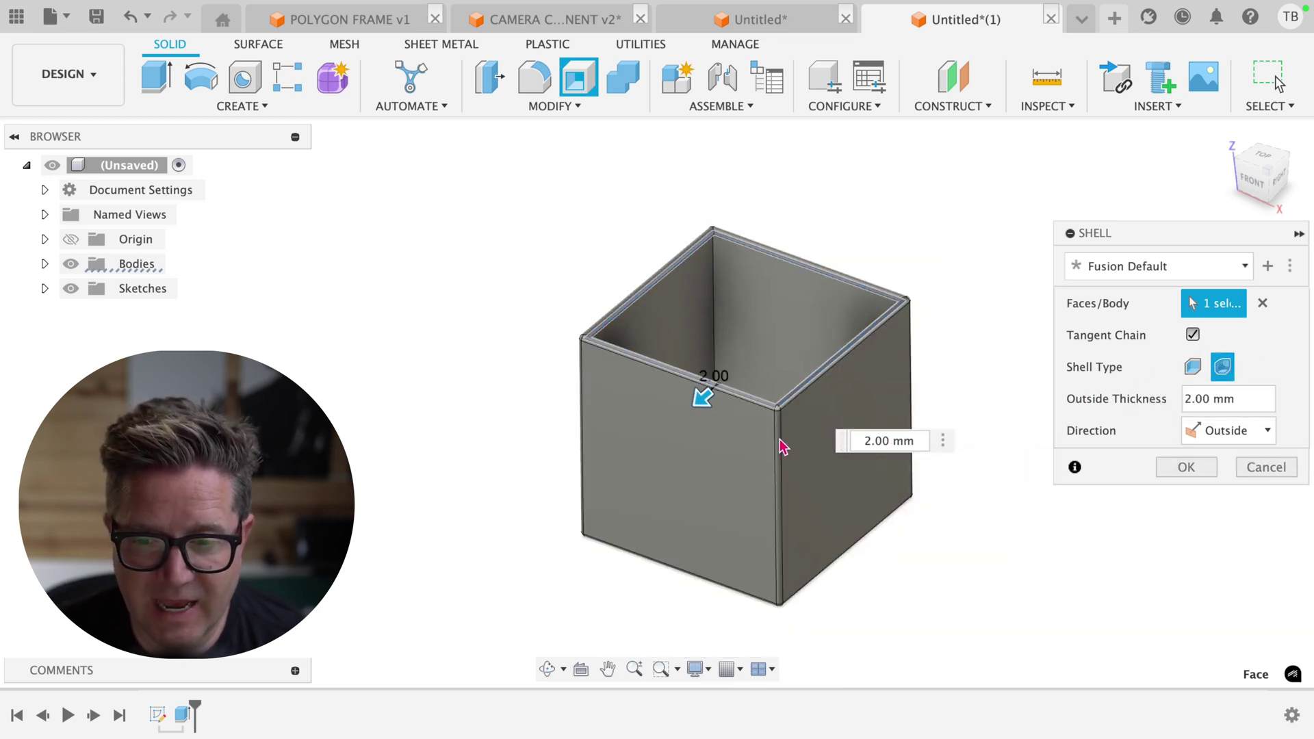
{"action": "scroll", "coordinate": [782, 446], "scroll_direction": "up", "scroll_amount": 4}
{"action": "scroll", "coordinate": [782, 446], "scroll_direction": "down", "scroll_amount": 2}
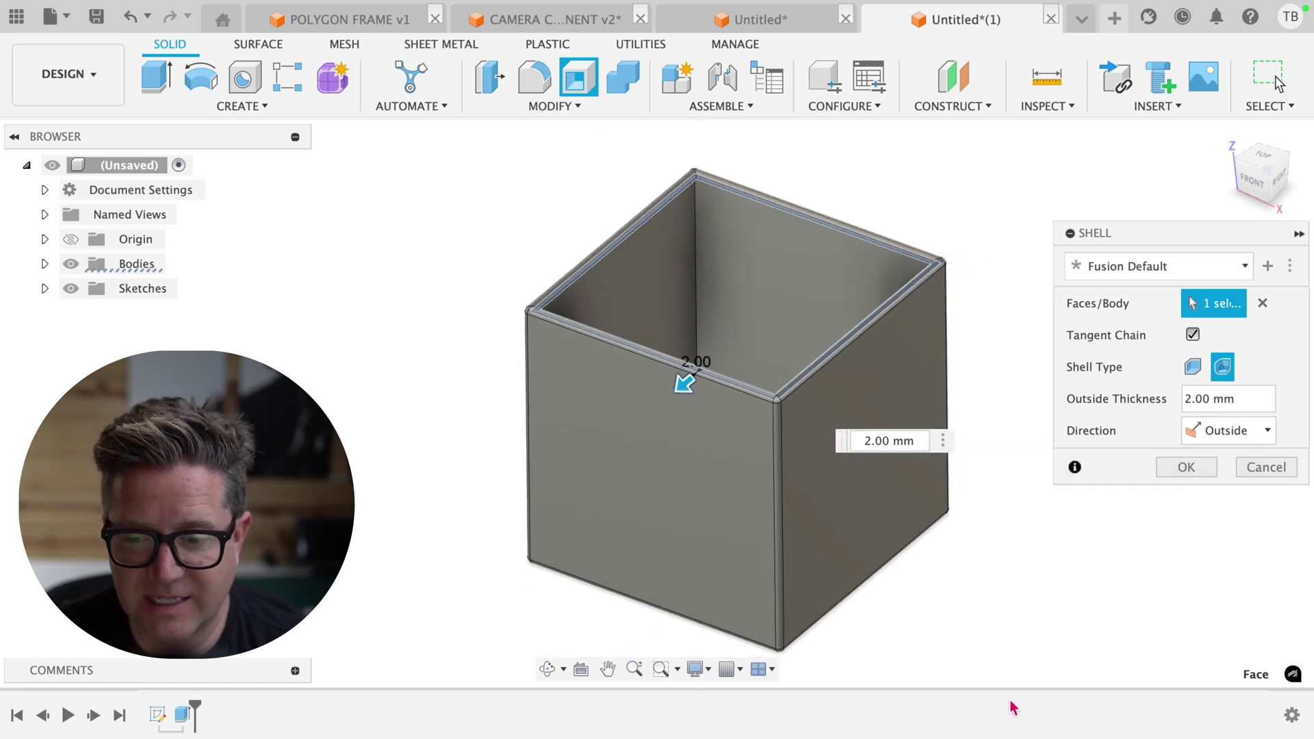
{"action": "middle_click_drag", "start_coordinate": [1019, 685], "coordinate": [1109, 354], "text": "shift"}
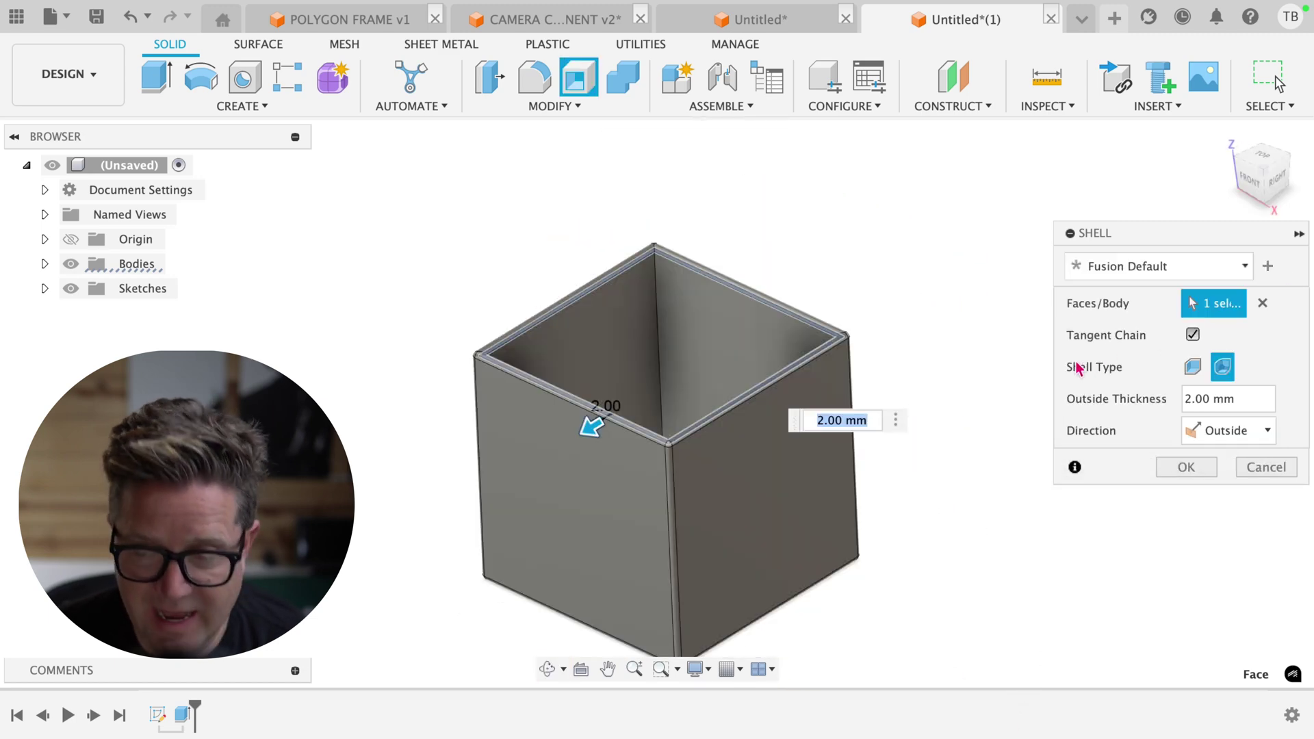
{"action": "left_click", "coordinate": [742, 507]}
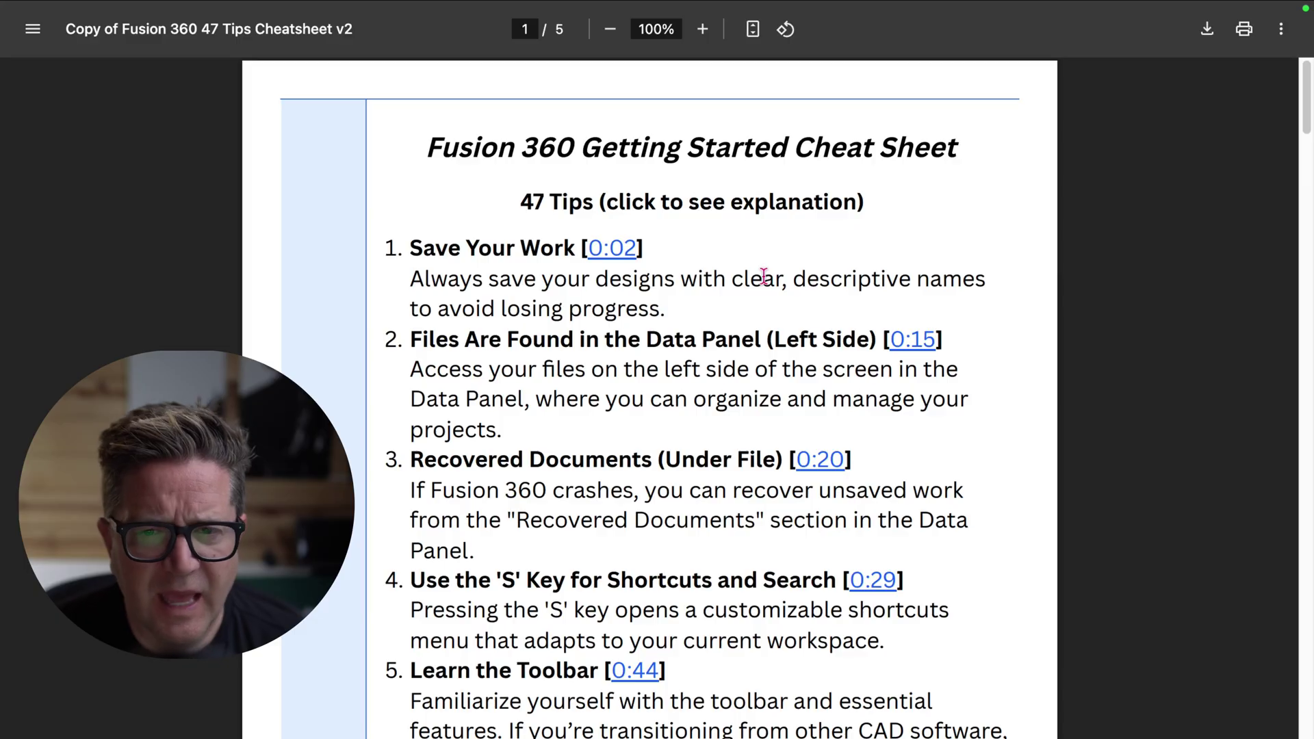
Step: Scroll through the Fusion 360 tips cheat sheet
{"action": "scroll", "coordinate": [763, 276], "scroll_direction": "down", "scroll_amount": 1}
{"action": "scroll", "coordinate": [763, 276], "scroll_direction": "down", "scroll_amount": 12}
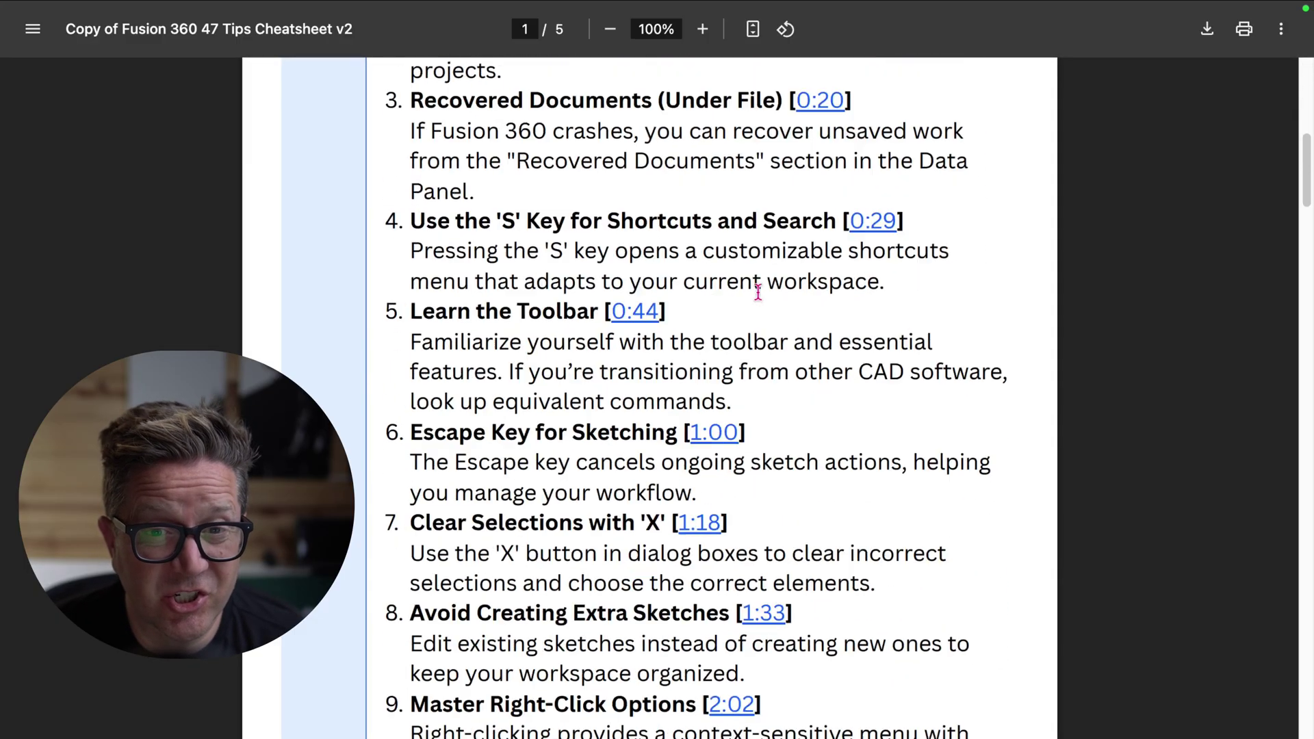
{"action": "scroll", "coordinate": [762, 303], "scroll_direction": "down", "scroll_amount": 3}
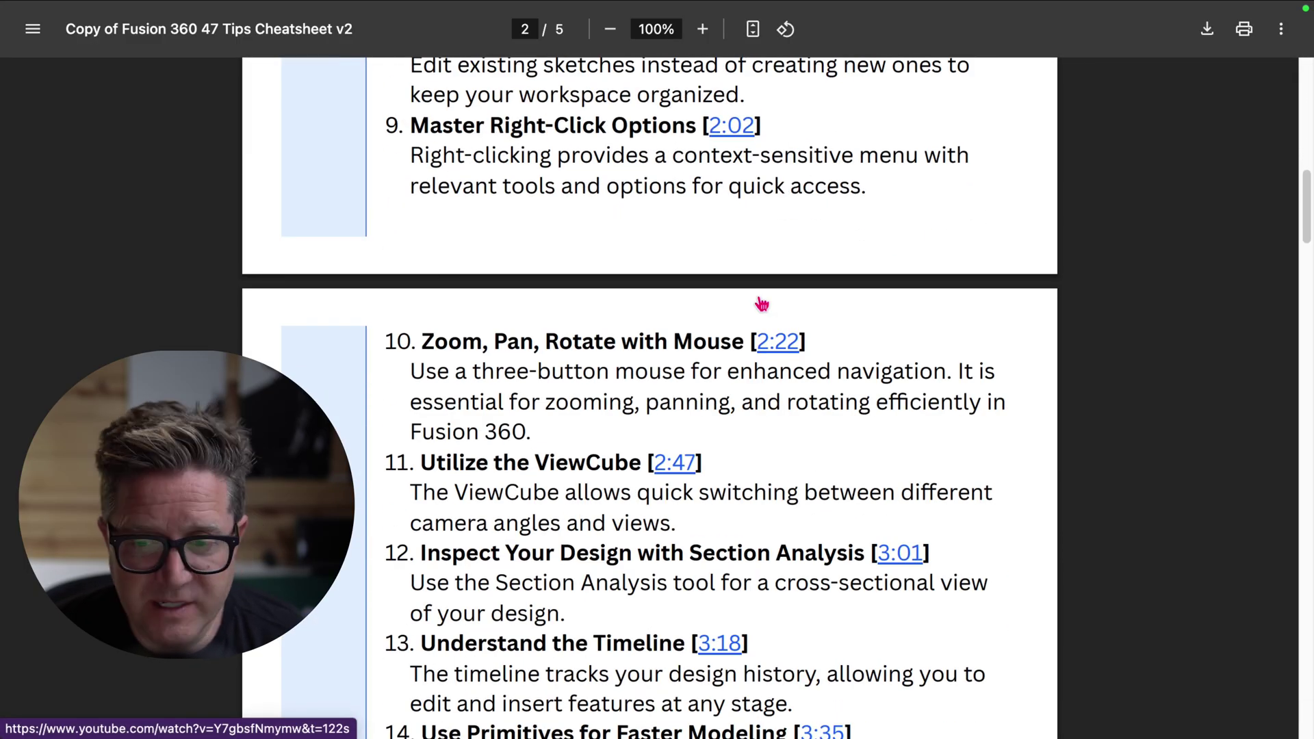
{"action": "scroll", "coordinate": [762, 303], "scroll_direction": "down", "scroll_amount": 3}
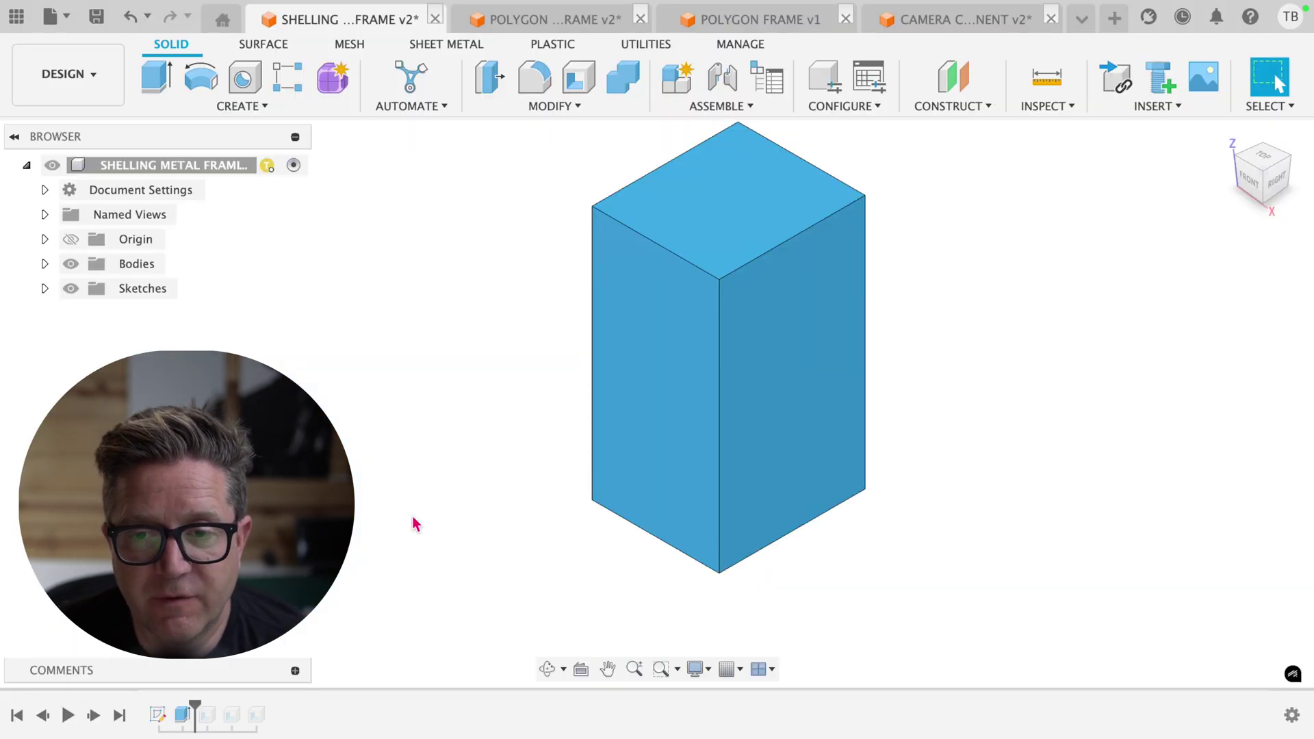
Step: Shell the tall blue block to 5 mm inside thickness, removing its front, right and left faces
{"action": "scroll", "coordinate": [992, 350], "scroll_direction": "down", "scroll_amount": 3}
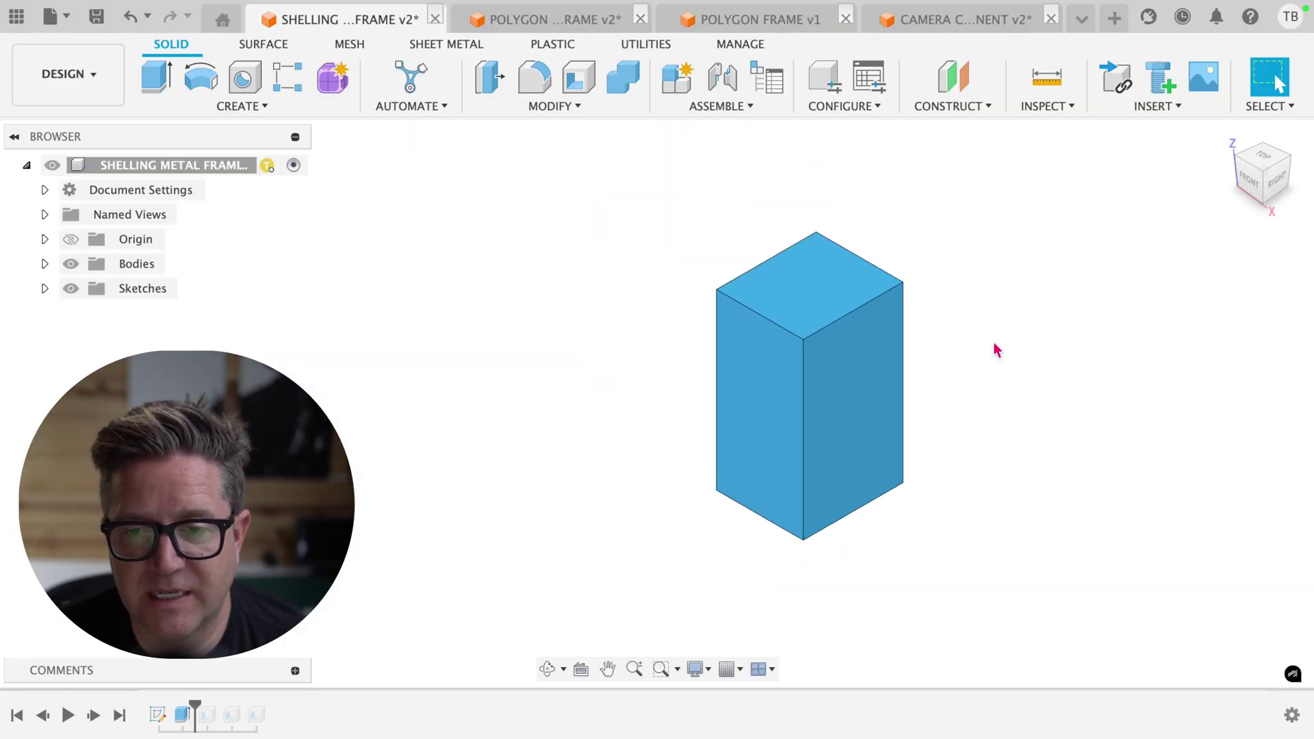
{"action": "scroll", "coordinate": [993, 350], "scroll_direction": "up", "scroll_amount": 5}
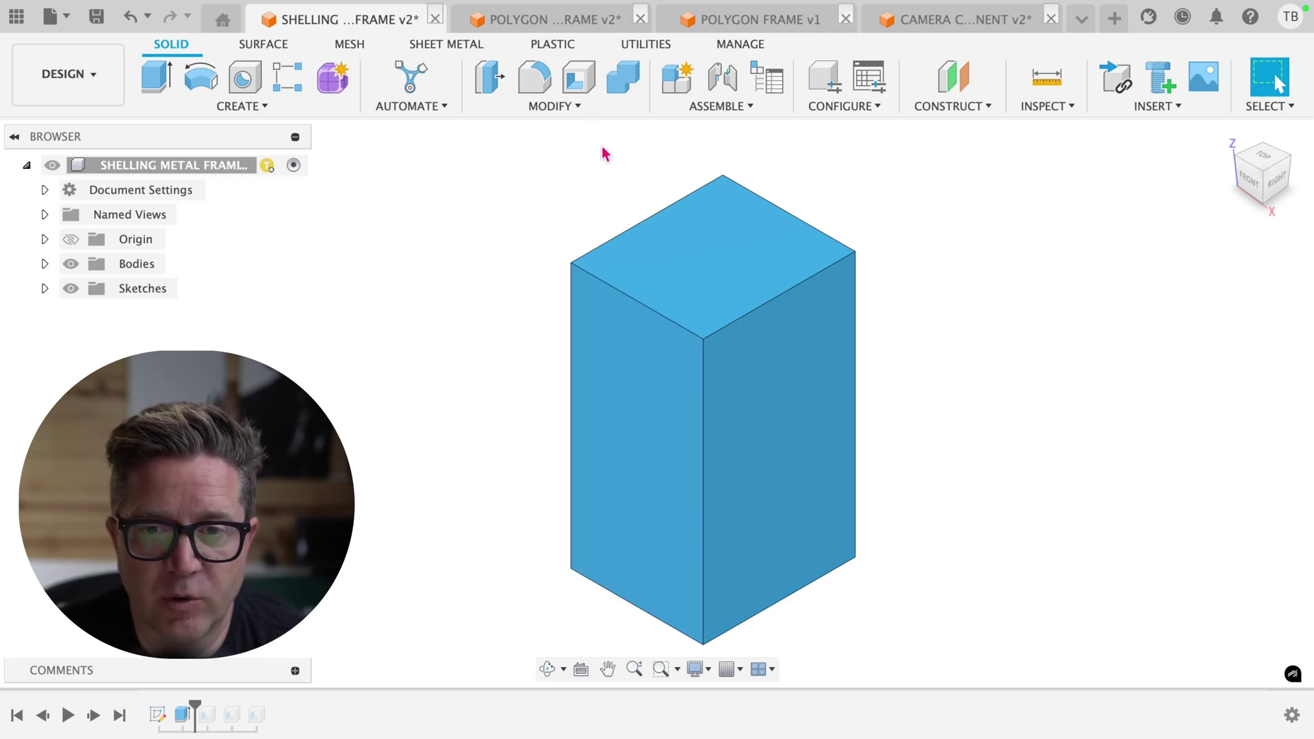
{"action": "left_click", "coordinate": [579, 76]}
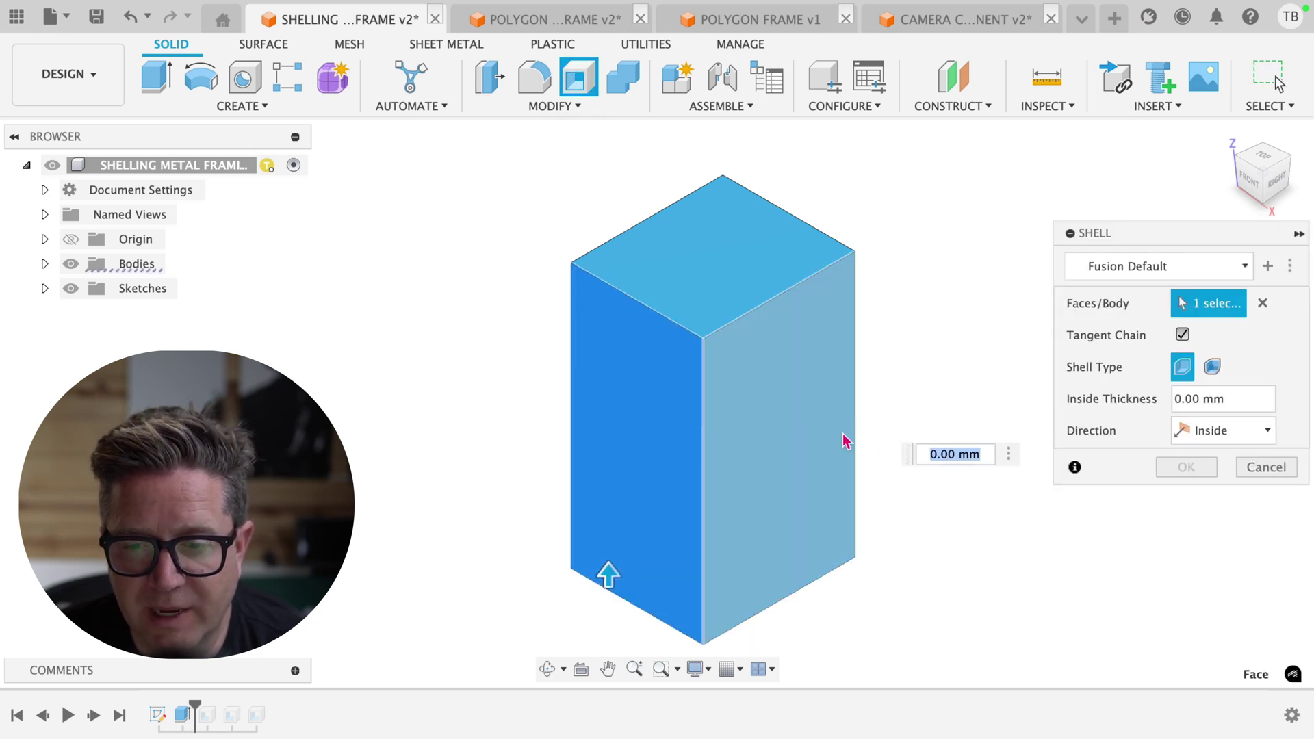
{"action": "left_click", "coordinate": [794, 421]}
{"action": "middle_click_drag", "start_coordinate": [854, 332], "coordinate": [442, 427], "text": "shift"}
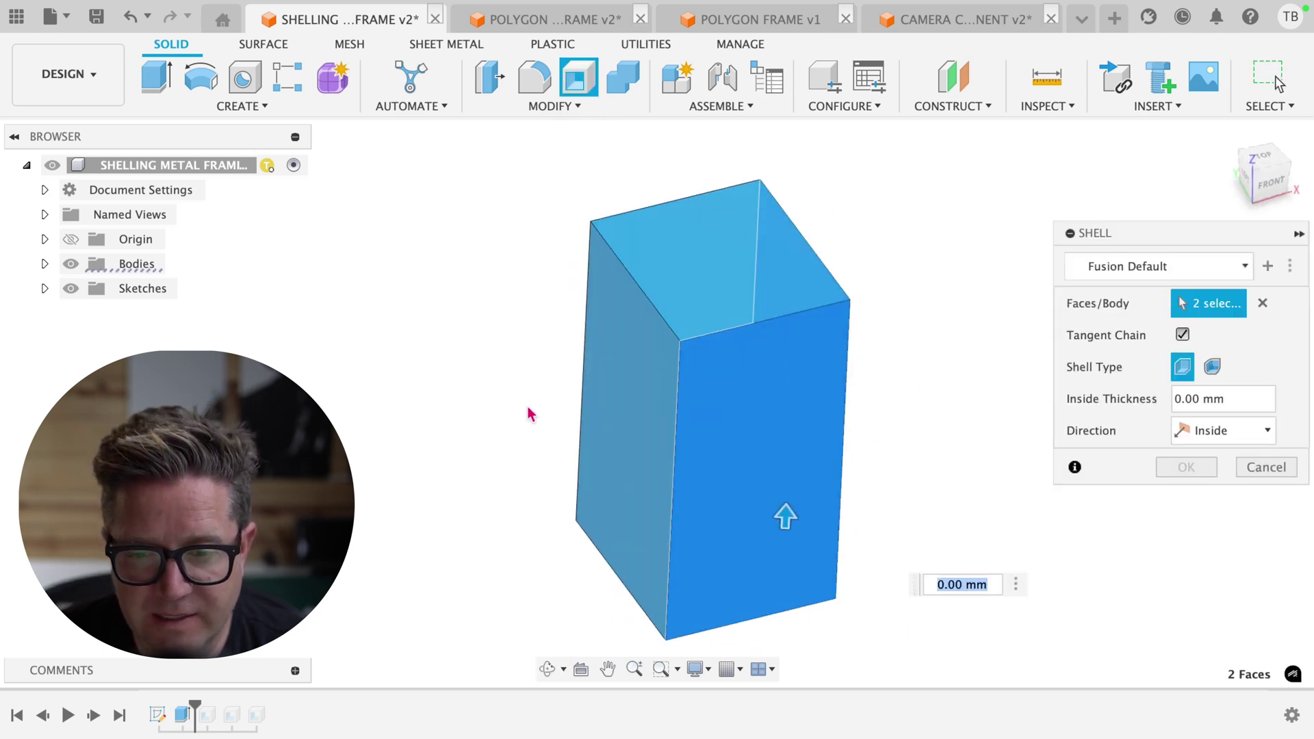
{"action": "left_click", "coordinate": [627, 411]}
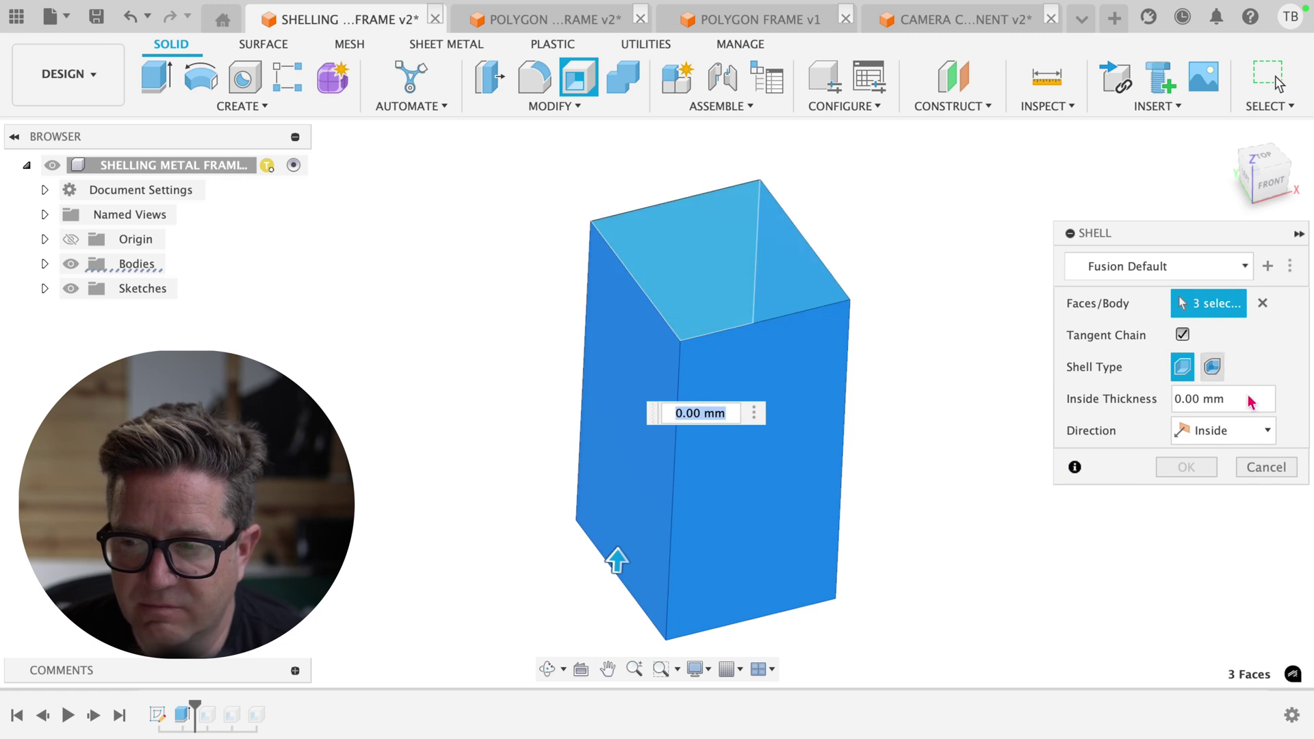
{"action": "left_click", "coordinate": [1197, 400]}
{"action": "type", "text": "5"}
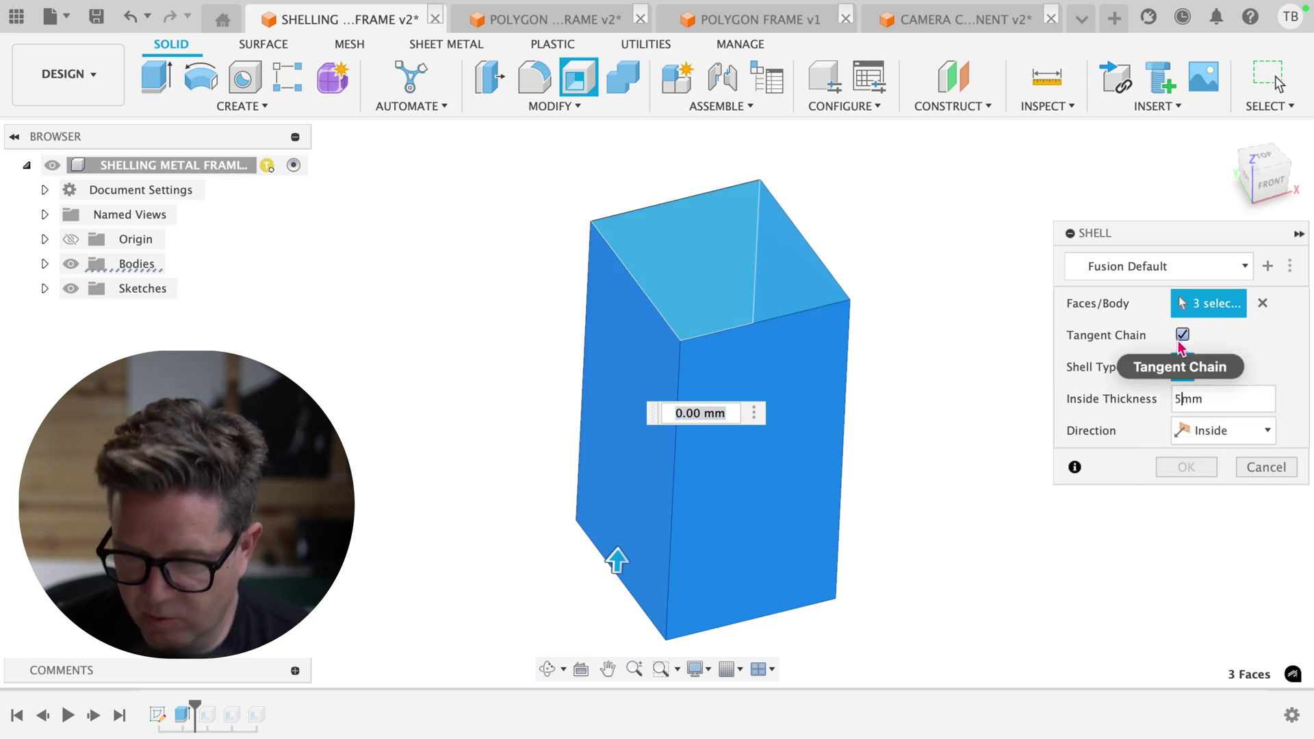
{"action": "middle_click_drag", "start_coordinate": [927, 490], "coordinate": [869, 428], "text": "shift"}
{"action": "left_click", "coordinate": [1186, 469]}
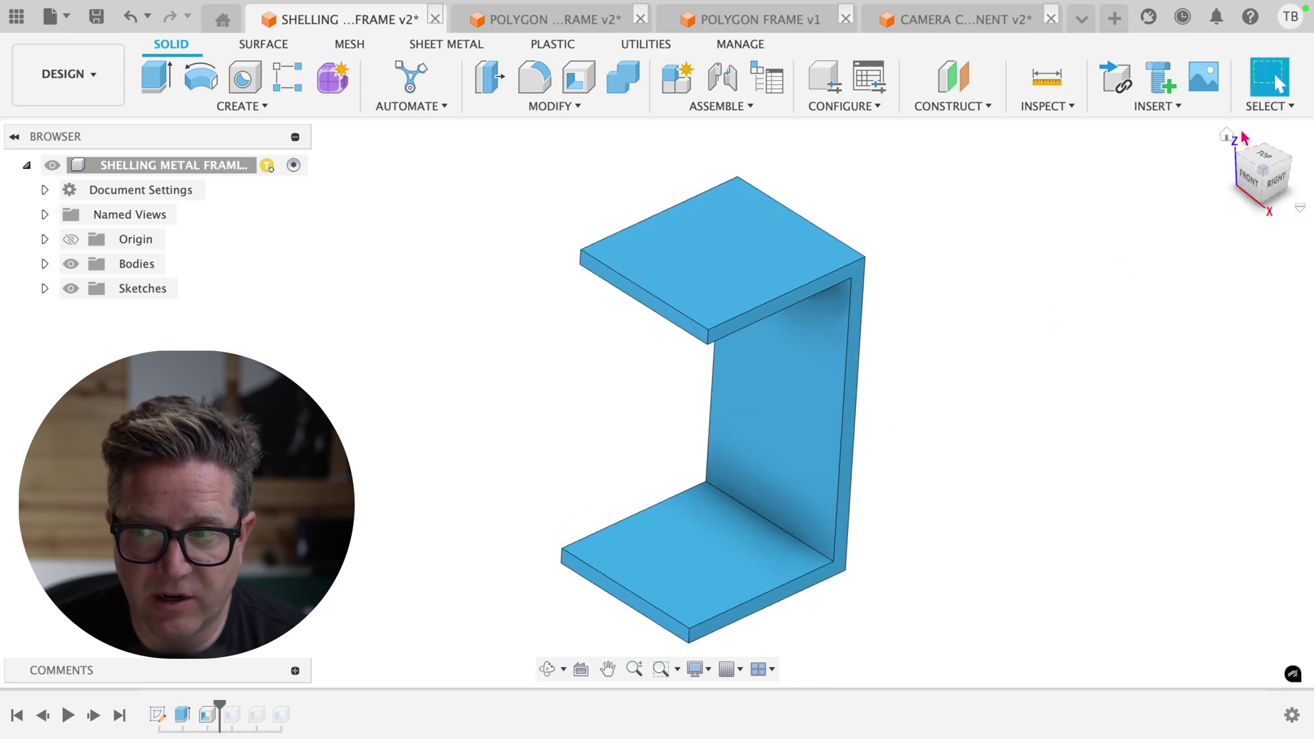
Step: Repeat Shell on the C-frame, picking the inner vertical and outer wall faces at 5 mm
{"action": "middle_click_drag", "start_coordinate": [1059, 304], "coordinate": [959, 389], "text": "shift"}
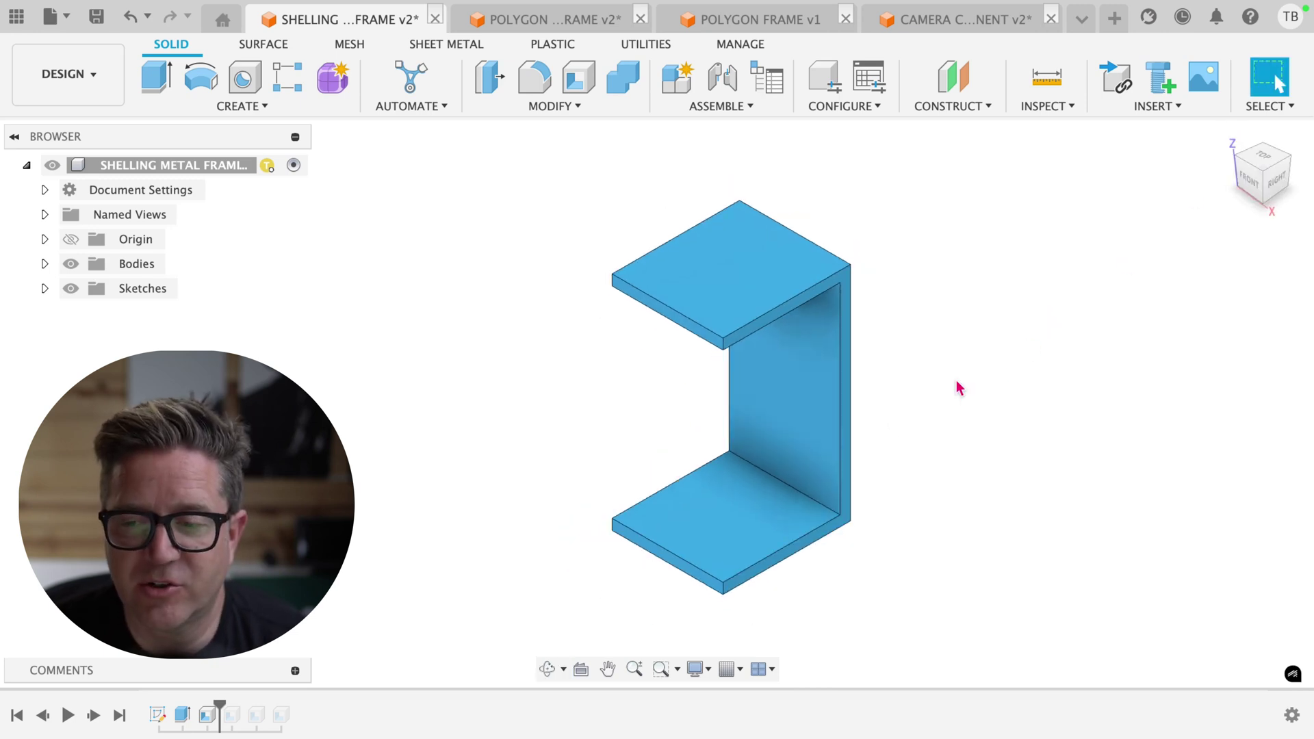
{"action": "right_click", "coordinate": [958, 388]}
{"action": "left_click", "coordinate": [944, 317]}
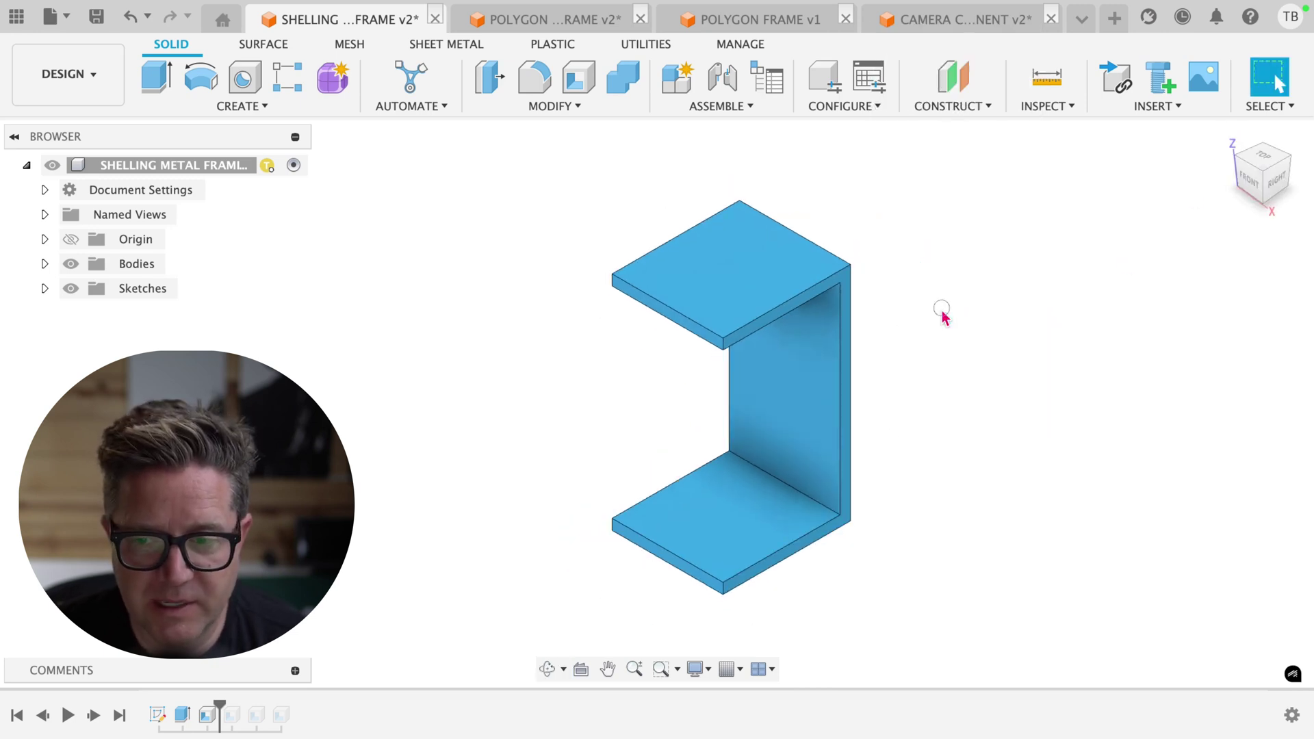
{"action": "left_click", "coordinate": [811, 395]}
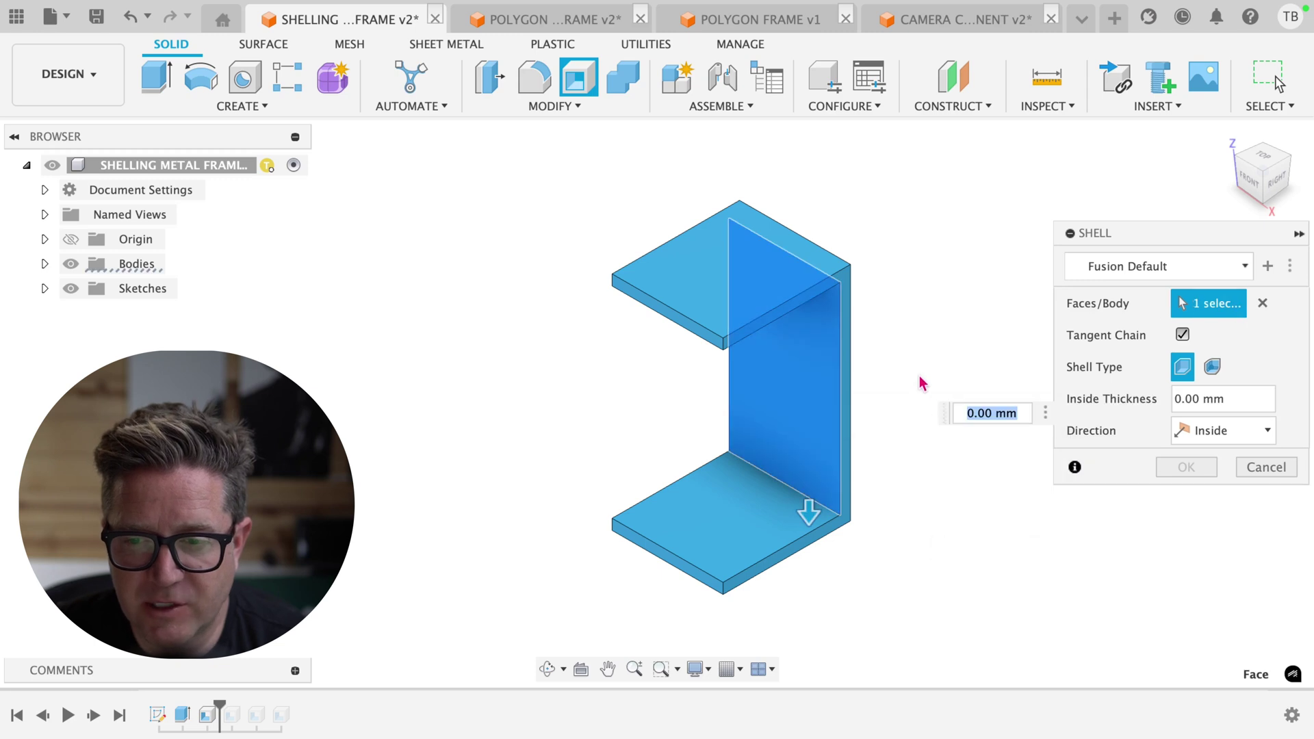
{"action": "middle_click_drag", "start_coordinate": [921, 383], "coordinate": [822, 382], "text": "shift"}
{"action": "left_click", "coordinate": [821, 381]}
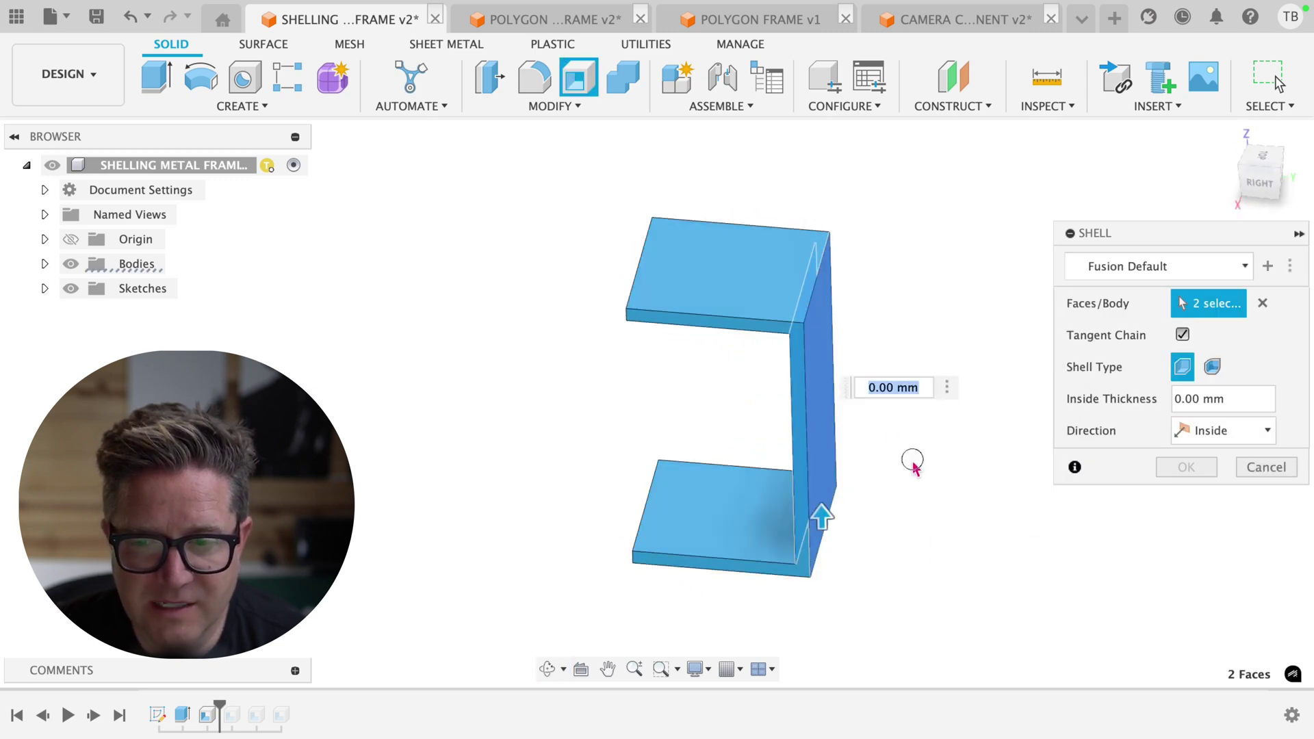
{"action": "middle_click_drag", "start_coordinate": [915, 465], "coordinate": [1003, 464], "text": "shift"}
{"action": "type", "text": "5"}
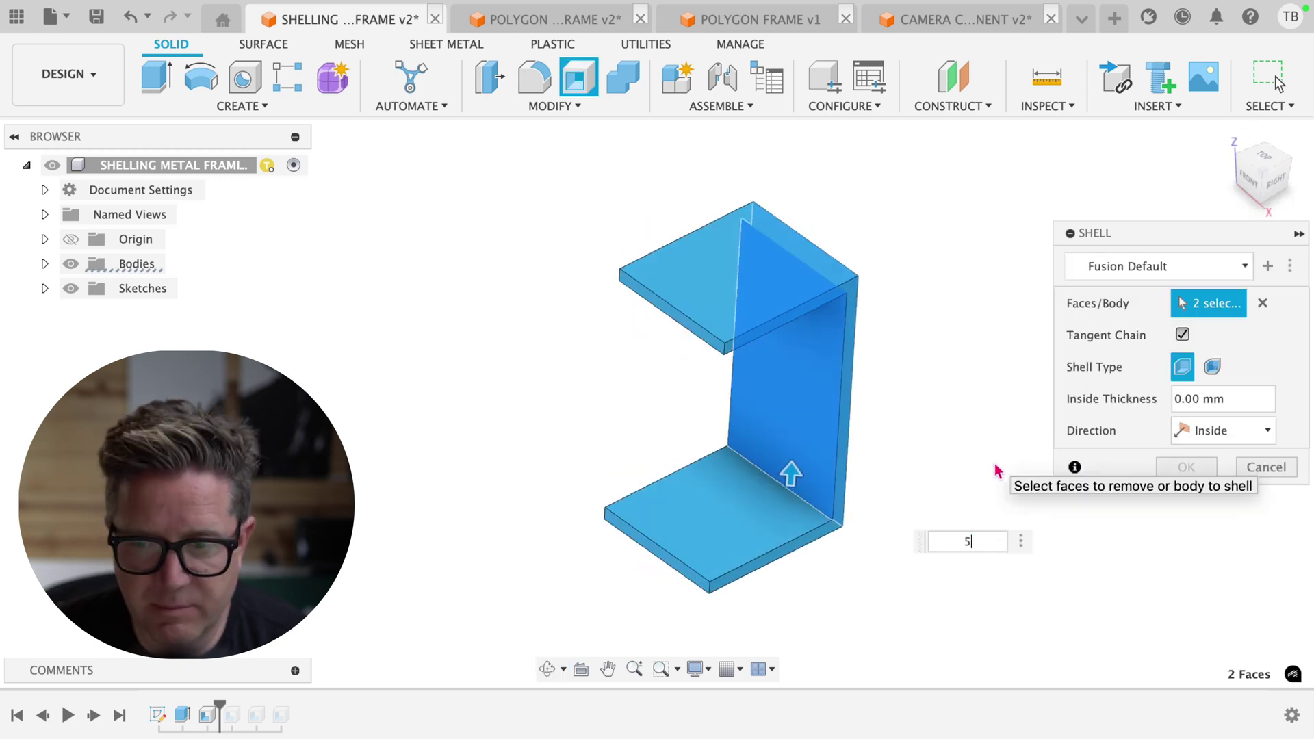
{"action": "key", "text": "Return"}
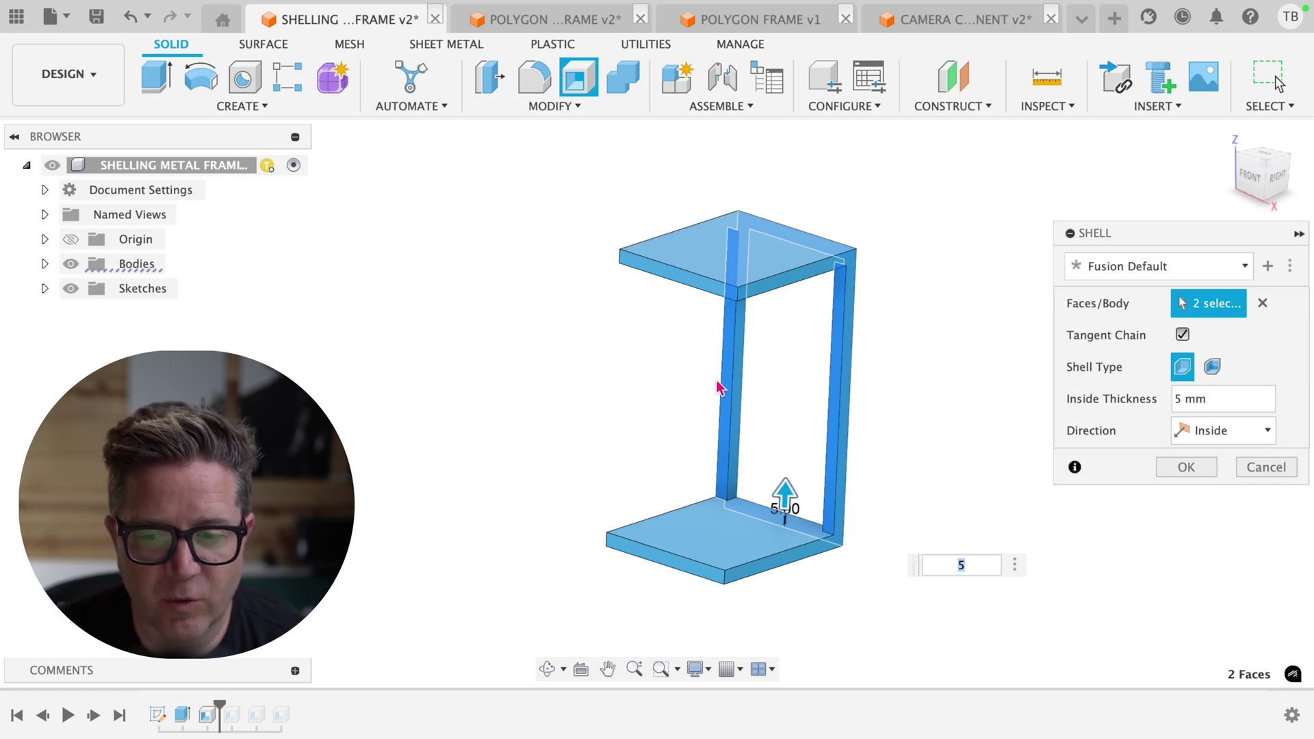
Step: Add the bottom plate faces, reset thickness to 0, and re-pick the vertical wall face
{"action": "left_click", "coordinate": [715, 526]}
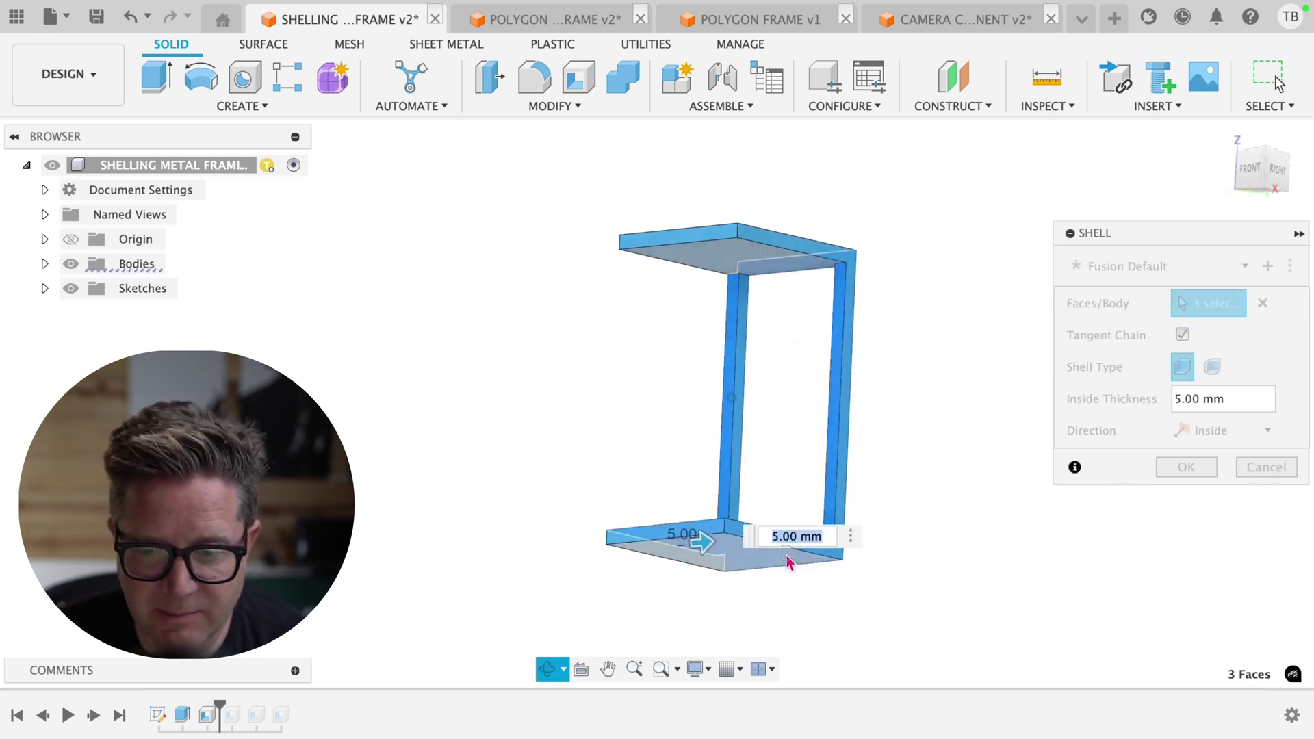
{"action": "left_click", "coordinate": [739, 554]}
{"action": "middle_click_drag", "start_coordinate": [909, 534], "coordinate": [794, 515], "text": "shift"}
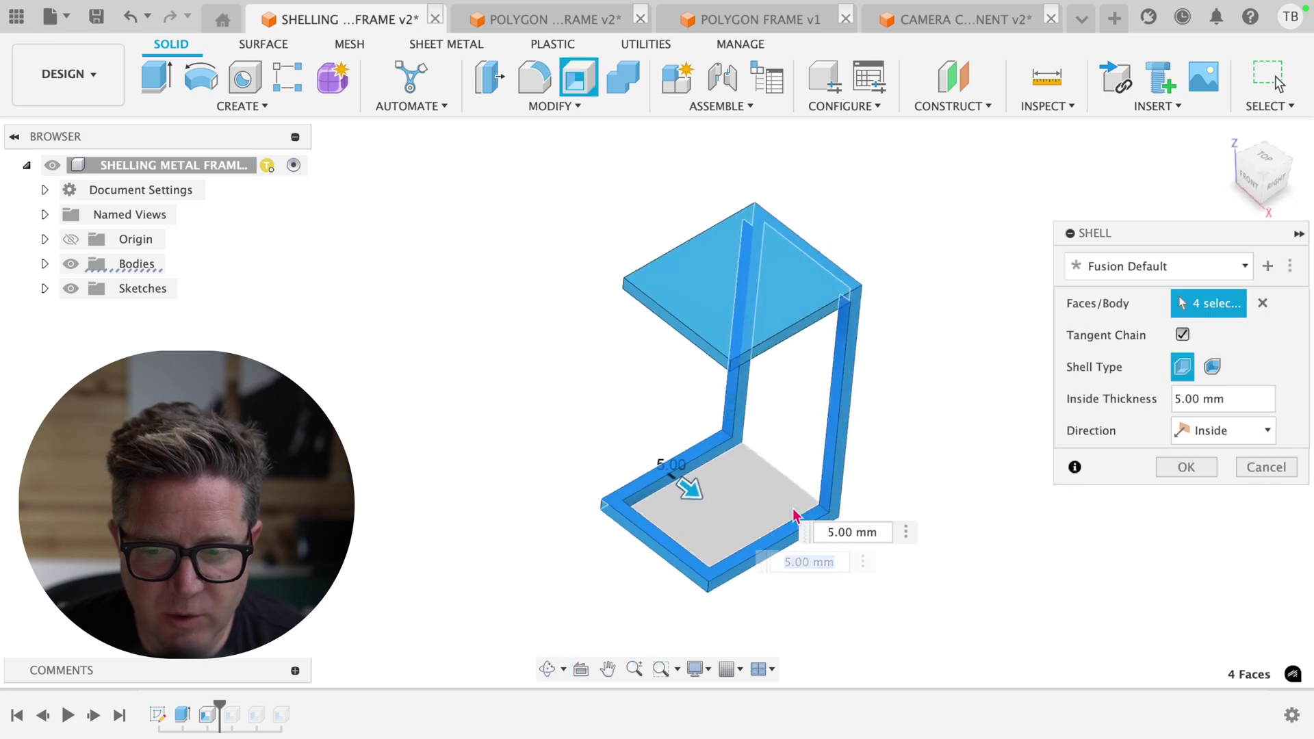
{"action": "type", "text": "0"}
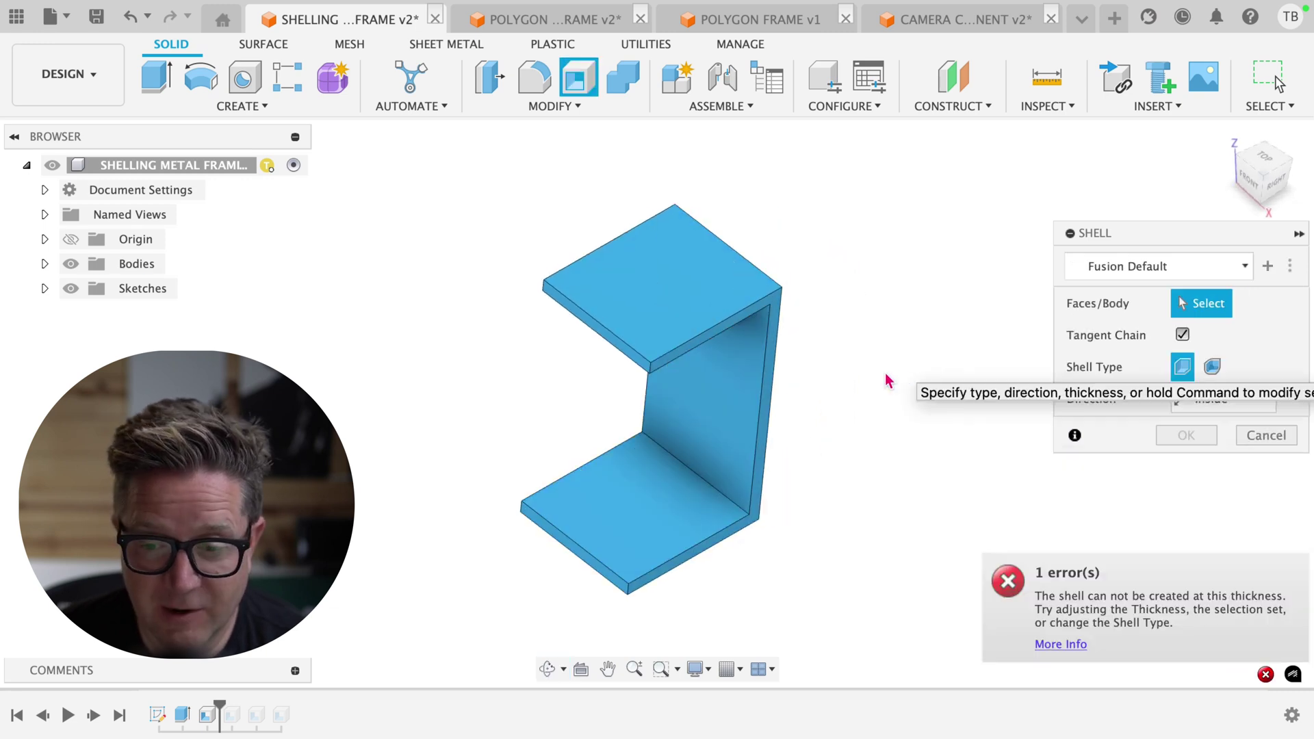
{"action": "left_click", "coordinate": [712, 381]}
Step: Finish the top frame shell at 5 mm, adding the right-side wall face
{"action": "middle_click_drag", "start_coordinate": [792, 436], "coordinate": [743, 424], "text": "shift"}
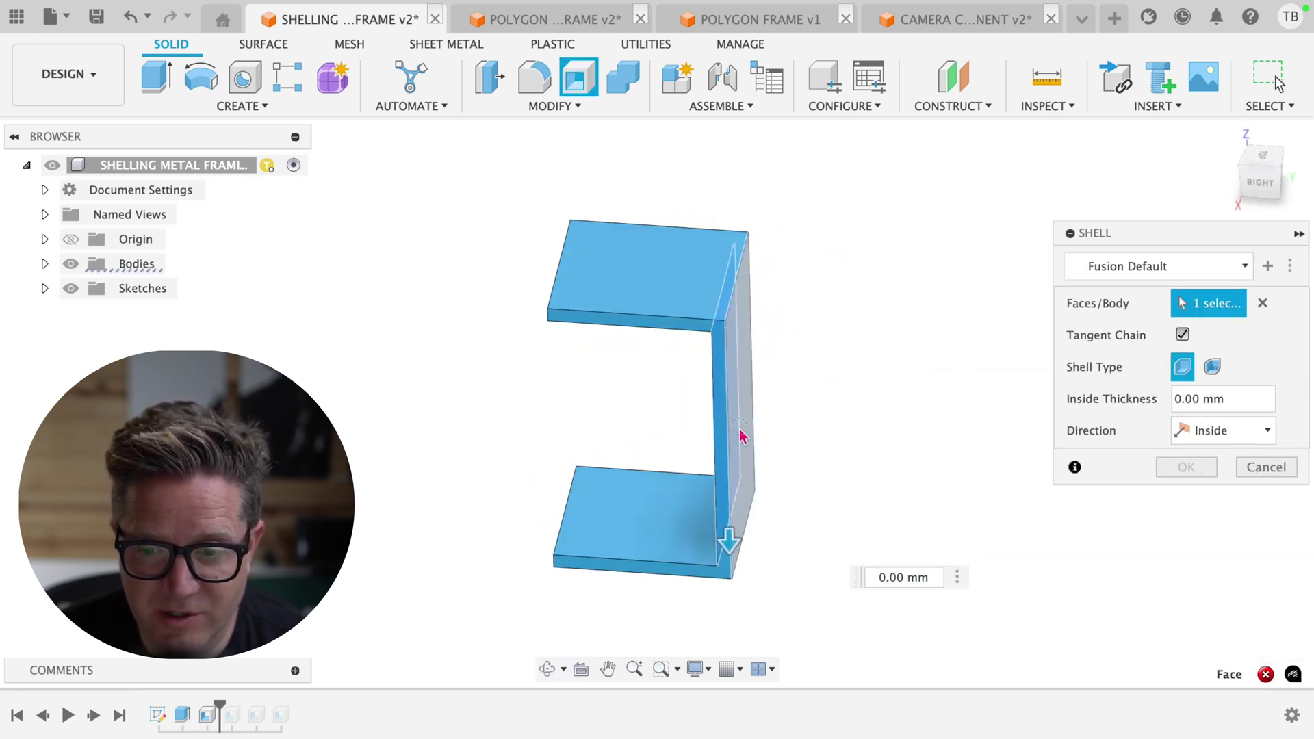
{"action": "left_click", "coordinate": [742, 431]}
{"action": "type", "text": "5"}
{"action": "key", "text": "Return"}
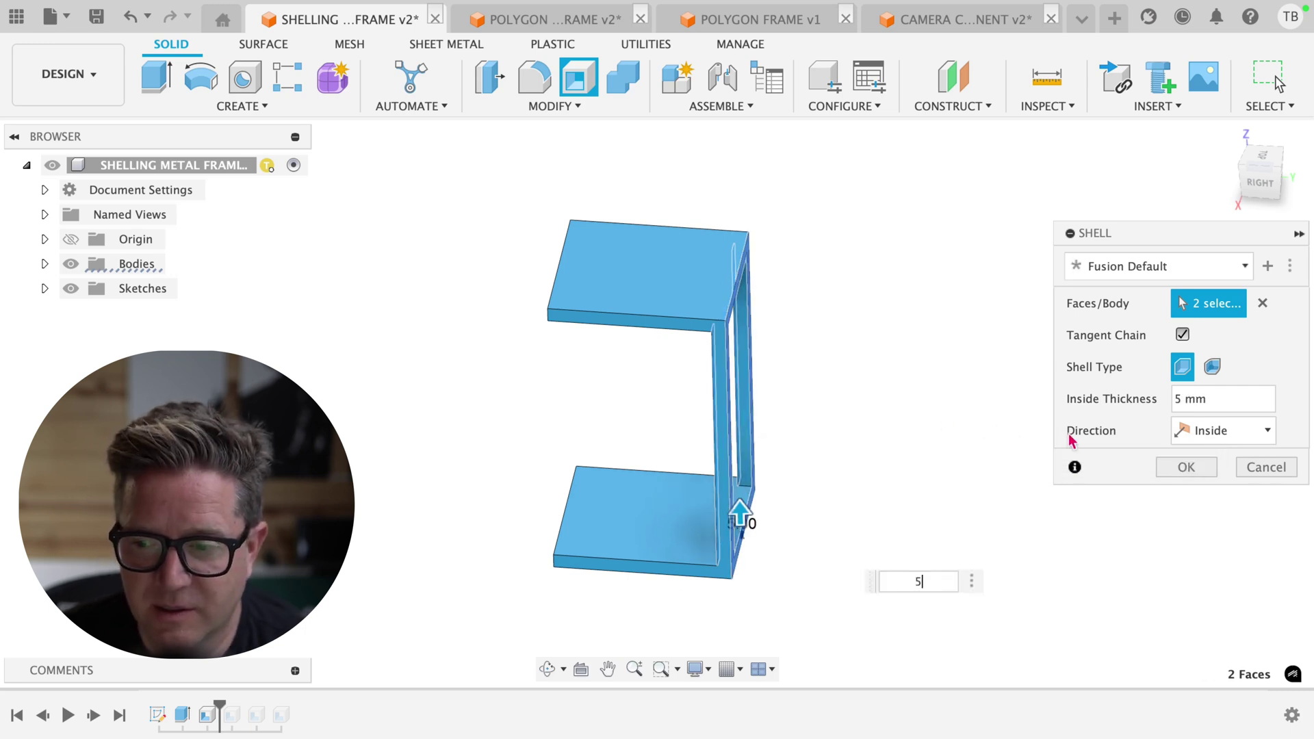
{"action": "key", "text": "Return"}
Step: Repeat Shell on the two bottom plate faces with 5 mm inside thickness
{"action": "right_click", "coordinate": [915, 285]}
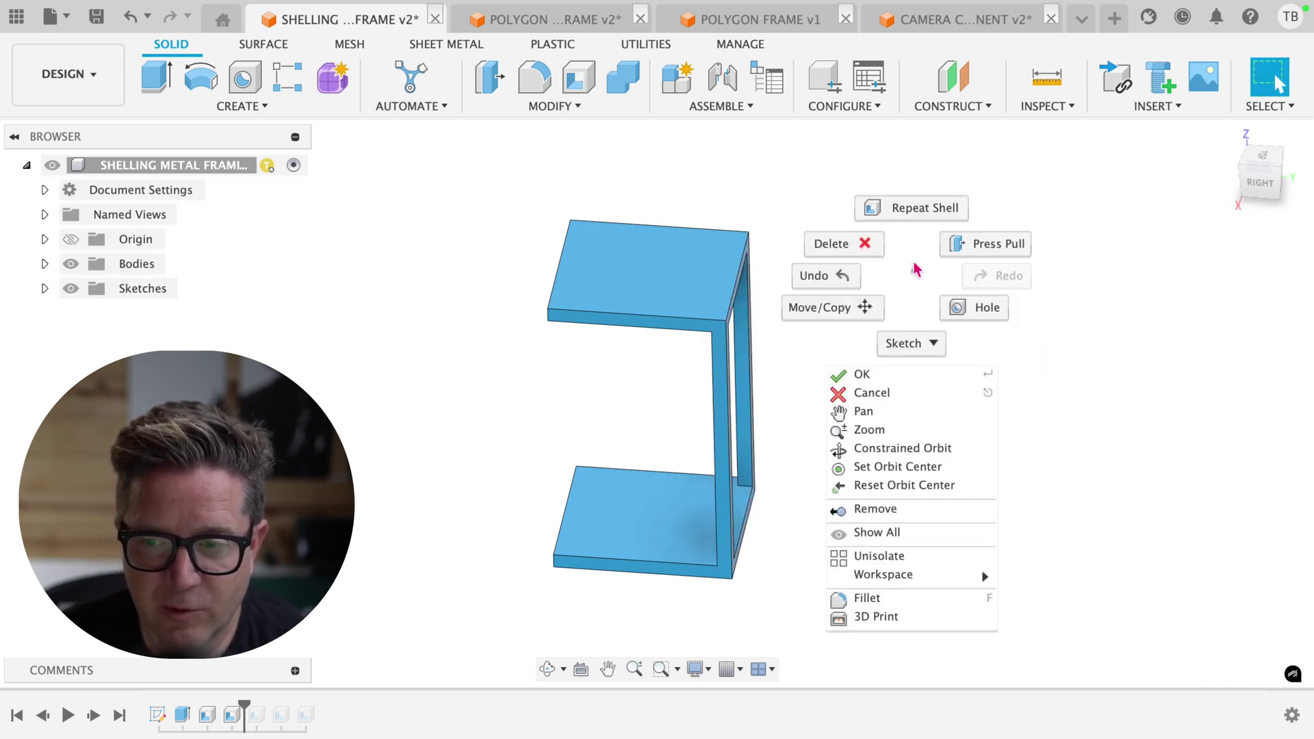
{"action": "left_click", "coordinate": [926, 207]}
{"action": "left_click", "coordinate": [608, 536]}
{"action": "middle_click_drag", "start_coordinate": [786, 578], "coordinate": [788, 466], "text": "shift"}
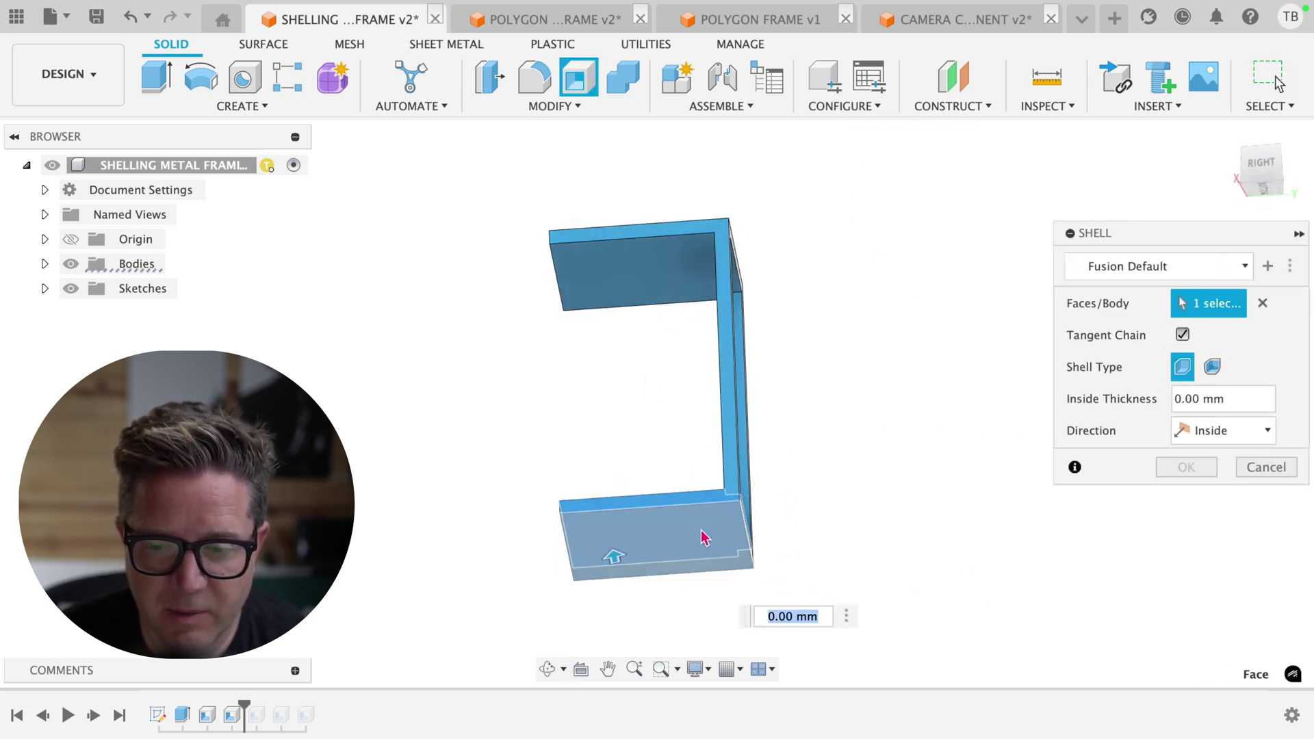
{"action": "left_click", "coordinate": [705, 538]}
{"action": "middle_click_drag", "start_coordinate": [698, 537], "coordinate": [881, 503], "text": "shift"}
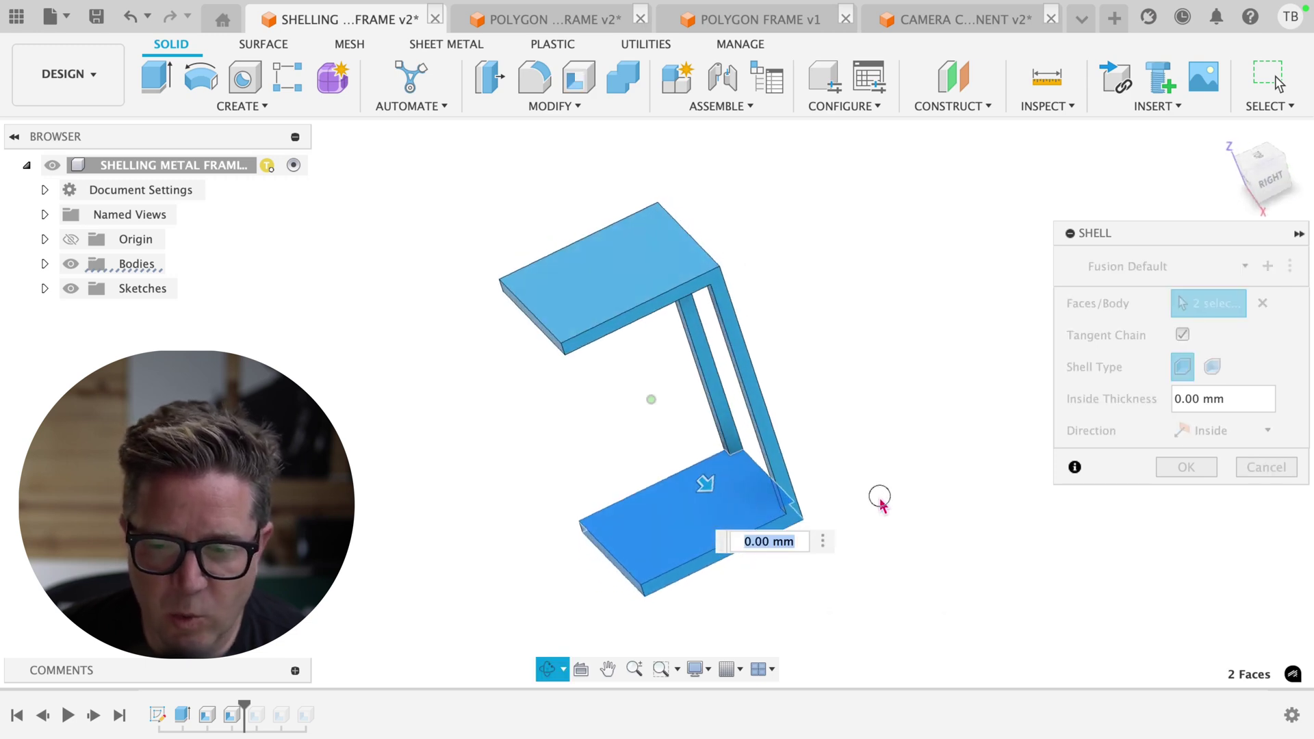
{"action": "type", "text": "5"}
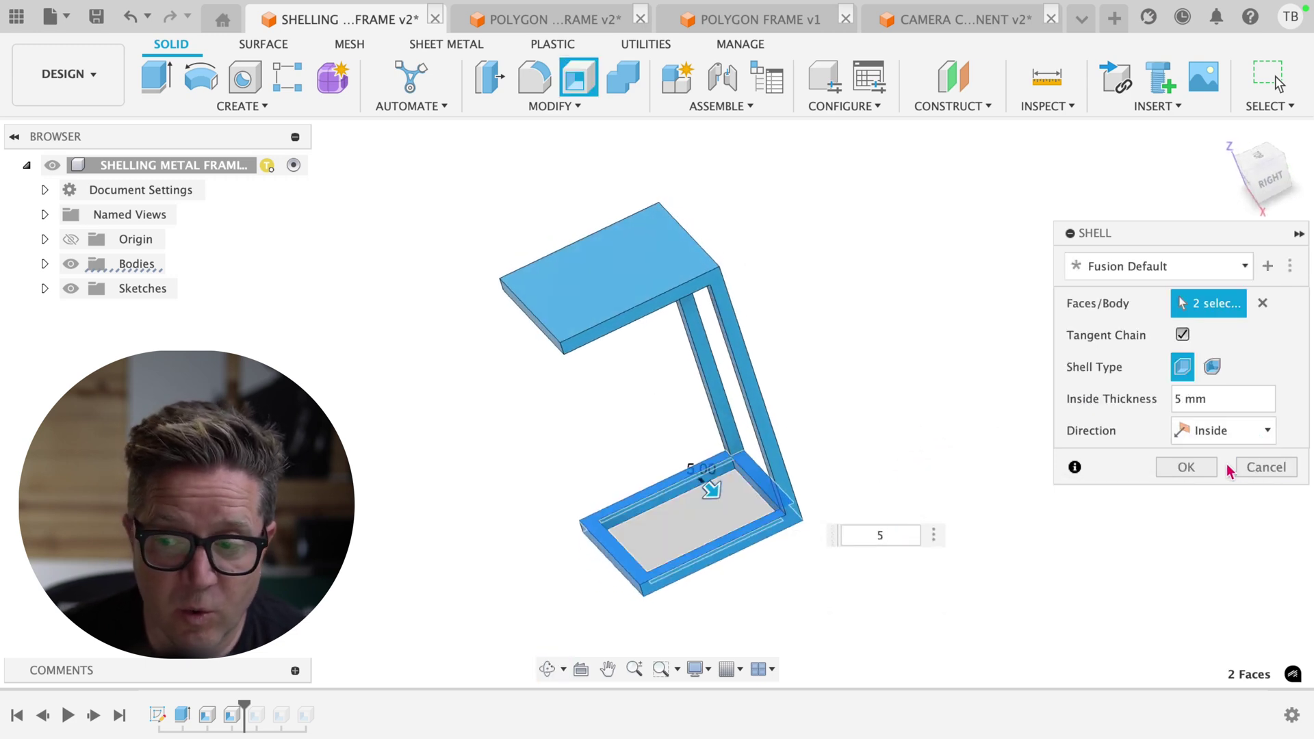
{"action": "left_click", "coordinate": [1186, 467]}
{"action": "middle_click_drag", "start_coordinate": [654, 318], "coordinate": [897, 381], "text": "shift"}
{"action": "scroll", "coordinate": [897, 381], "scroll_direction": "down", "scroll_amount": 1}
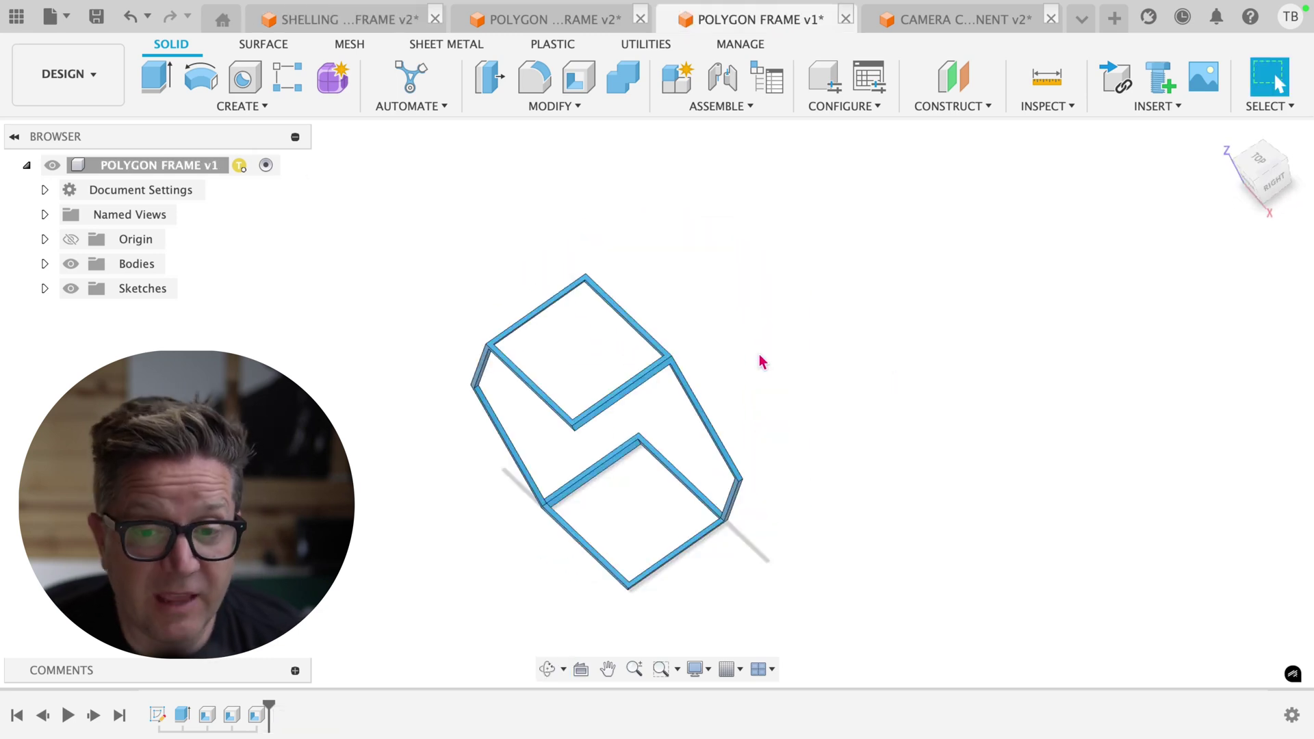
Step: Inspect the polygon frame, then switch to POLYGON PRE FRAME v2 and check its inner right wall
{"action": "middle_click_drag", "start_coordinate": [760, 358], "coordinate": [786, 315], "text": "shift"}
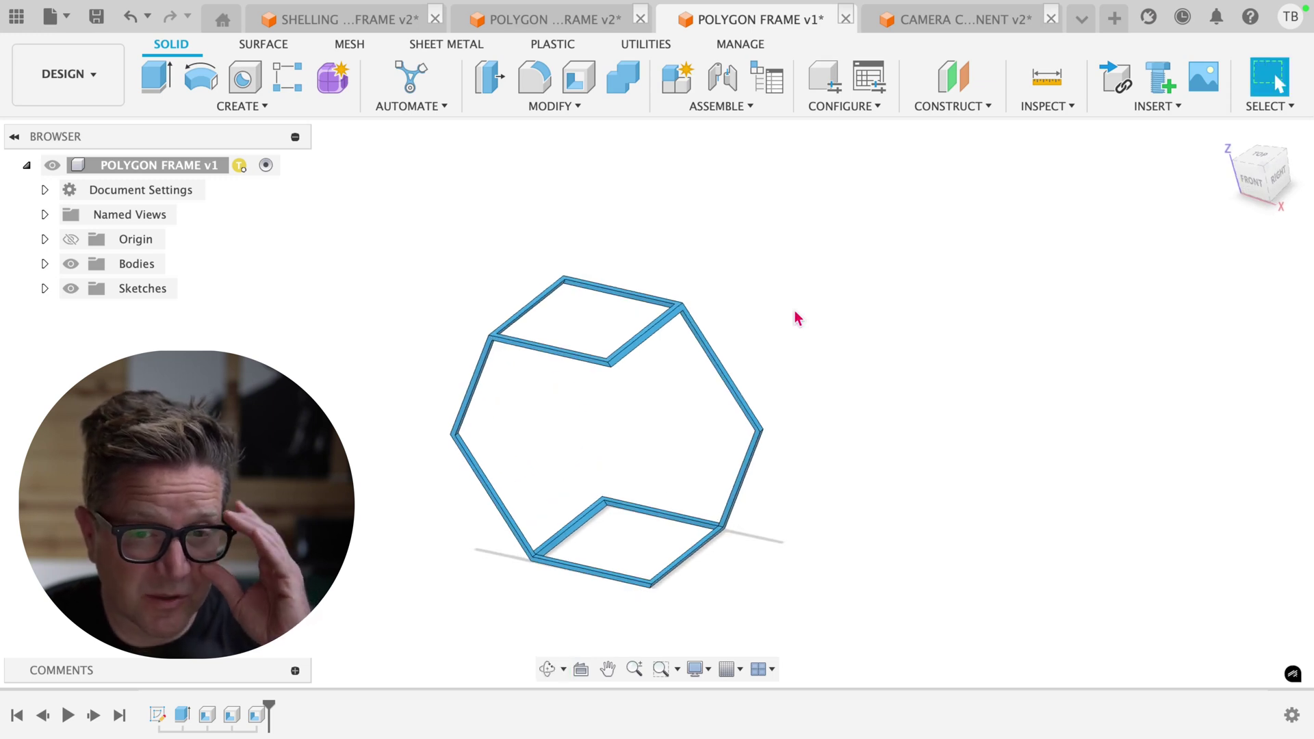
{"action": "mouse_move", "coordinate": [794, 314]}
{"action": "middle_mouse_down", "text": "shift"}
{"action": "mouse_move", "coordinate": [789, 273]}
{"action": "mouse_move", "coordinate": [745, 326]}
{"action": "mouse_move", "coordinate": [775, 311]}
{"action": "middle_mouse_up", "text": "shift"}
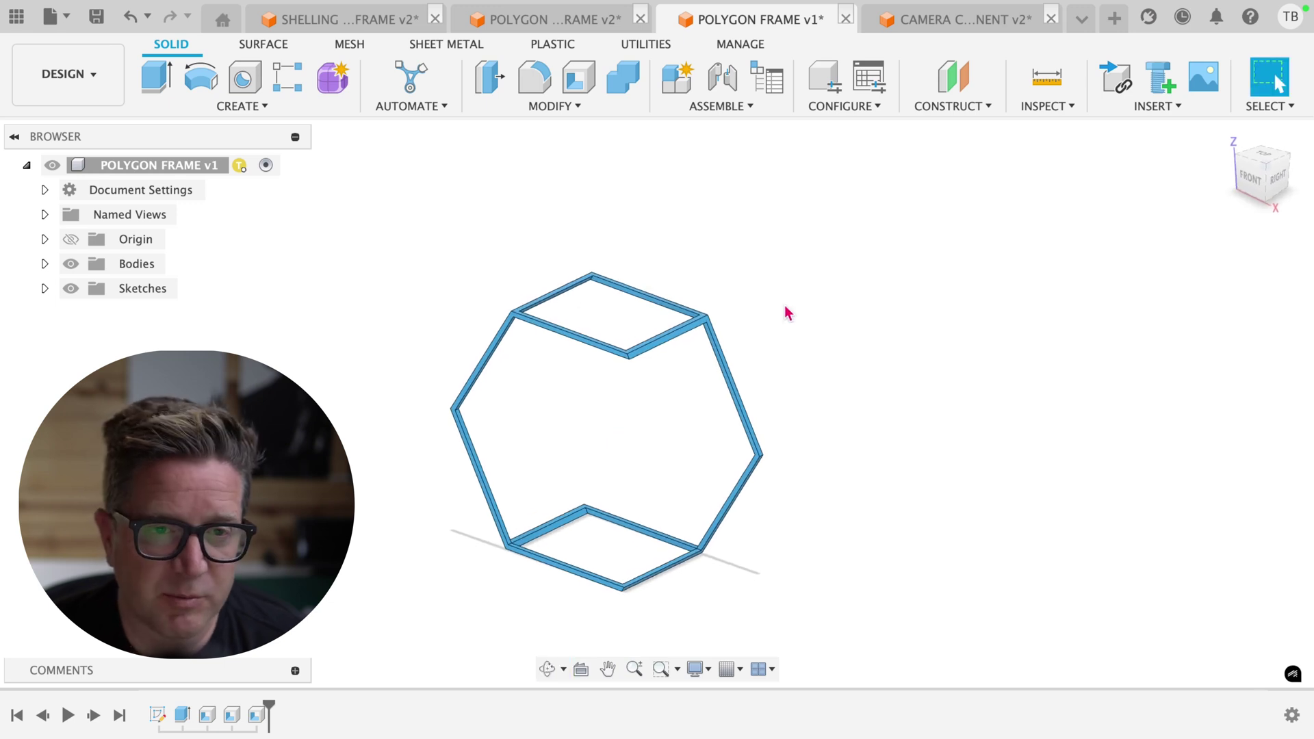
{"action": "key", "text": "ctrl+shift+Tab"}
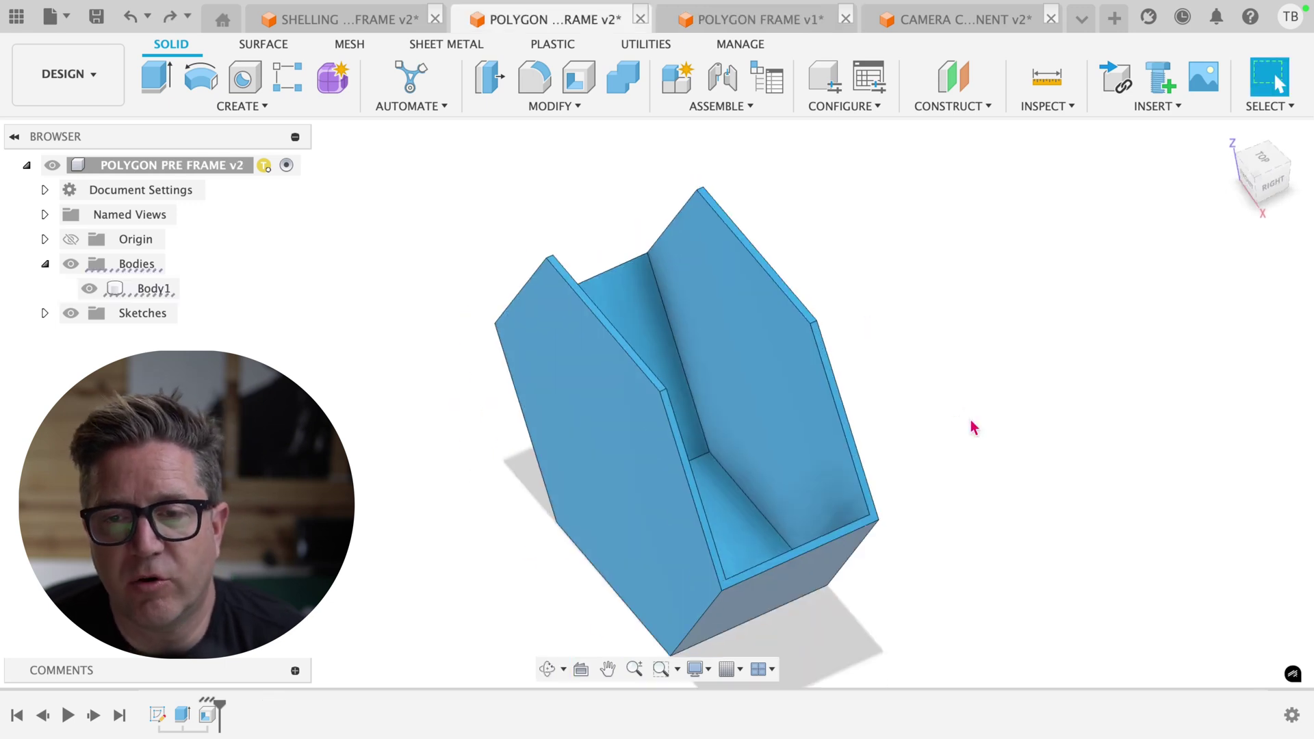
{"action": "middle_click_drag", "start_coordinate": [974, 428], "coordinate": [933, 446], "text": "shift"}
{"action": "left_click", "coordinate": [802, 387]}
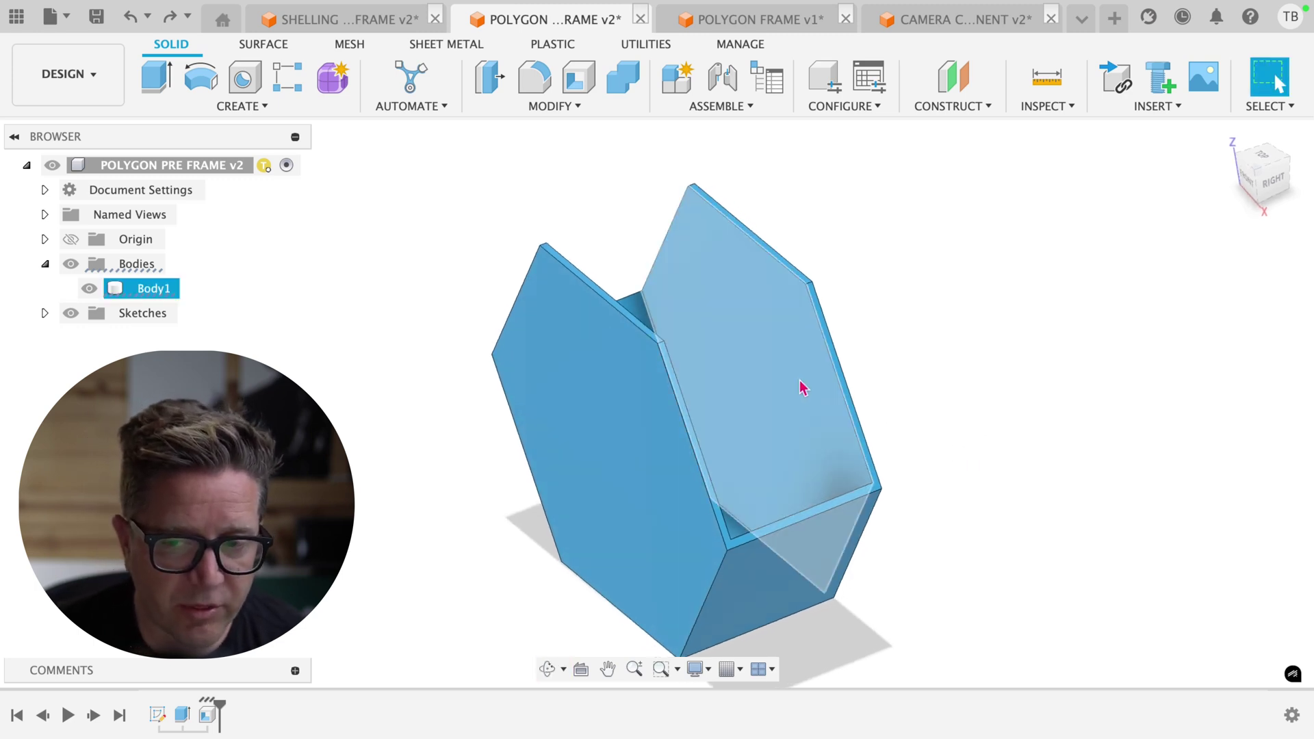
{"action": "left_click", "coordinate": [836, 278]}
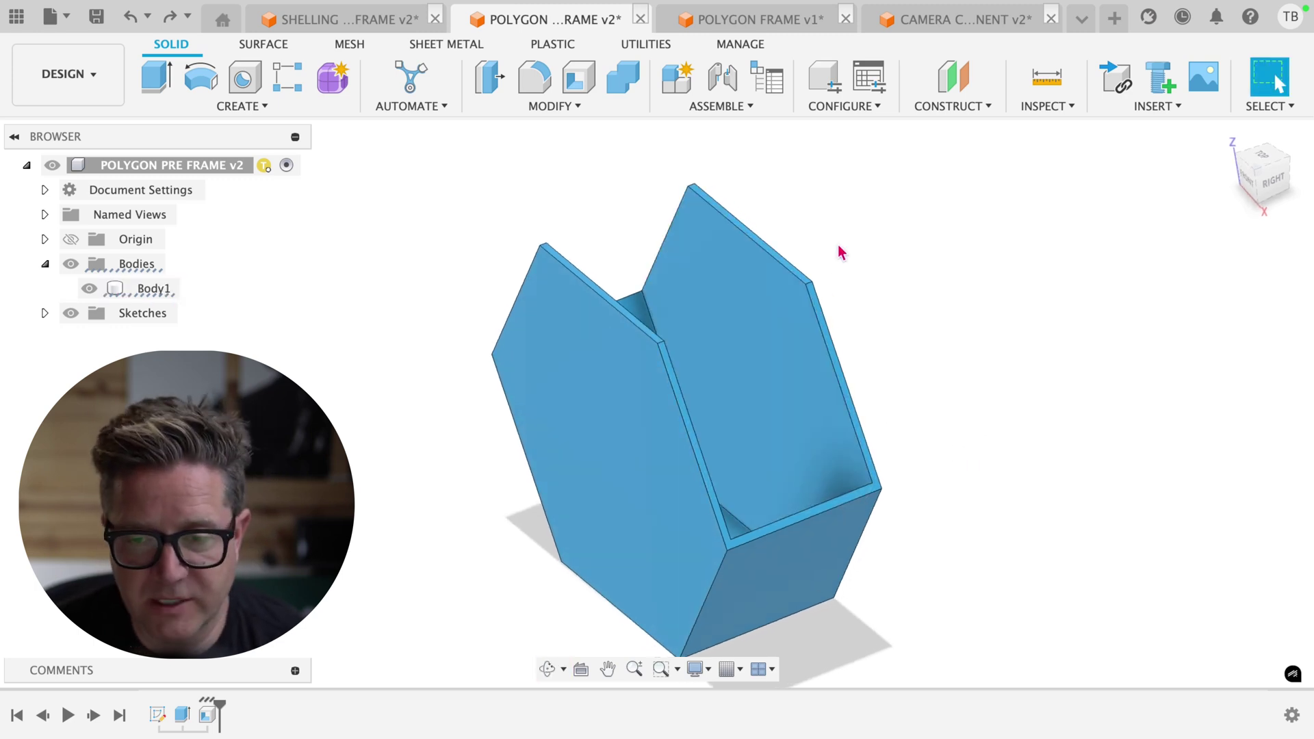
Step: Press Pull the pre frame's inner wall face with a 3 mm New Offset
{"action": "key", "text": "q"}
{"action": "left_click", "coordinate": [767, 324]}
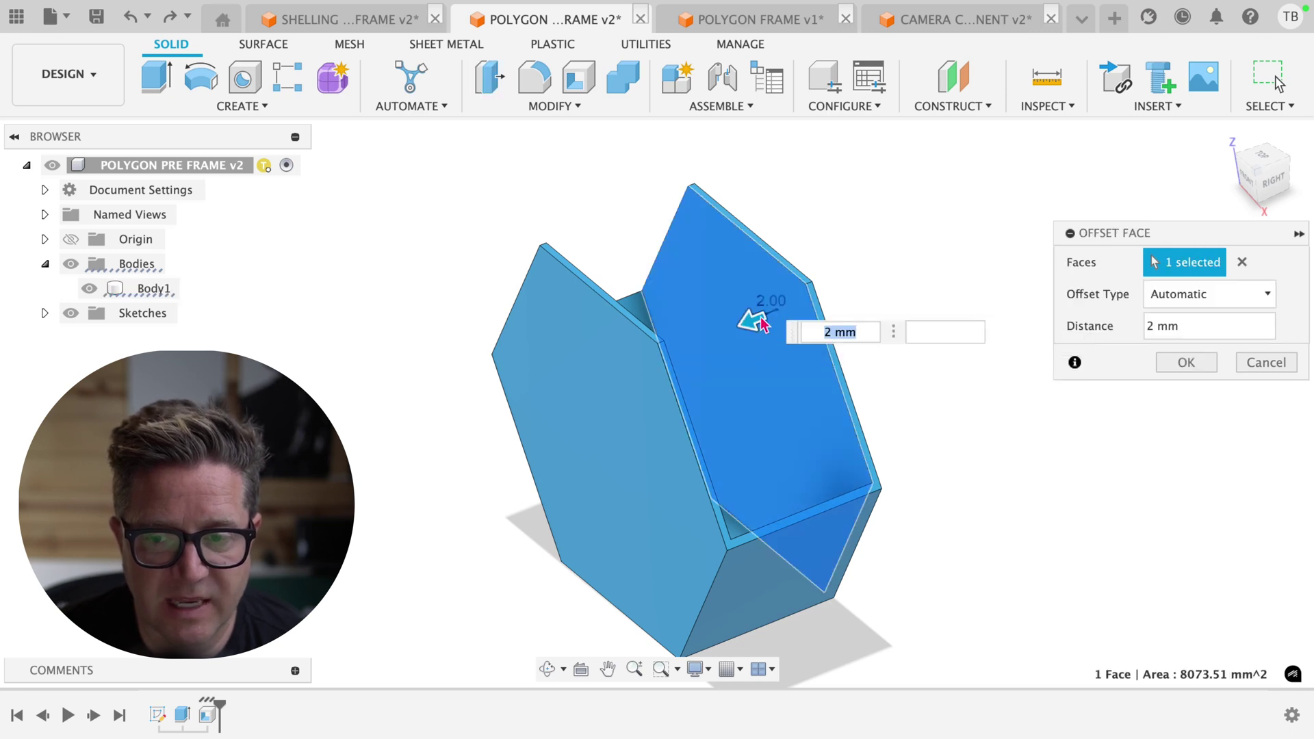
{"action": "mouse_move", "coordinate": [763, 324]}
{"action": "left_mouse_down"}
{"action": "mouse_move", "coordinate": [748, 313]}
{"action": "mouse_move", "coordinate": [733, 331]}
{"action": "mouse_move", "coordinate": [750, 336]}
{"action": "left_mouse_up"}
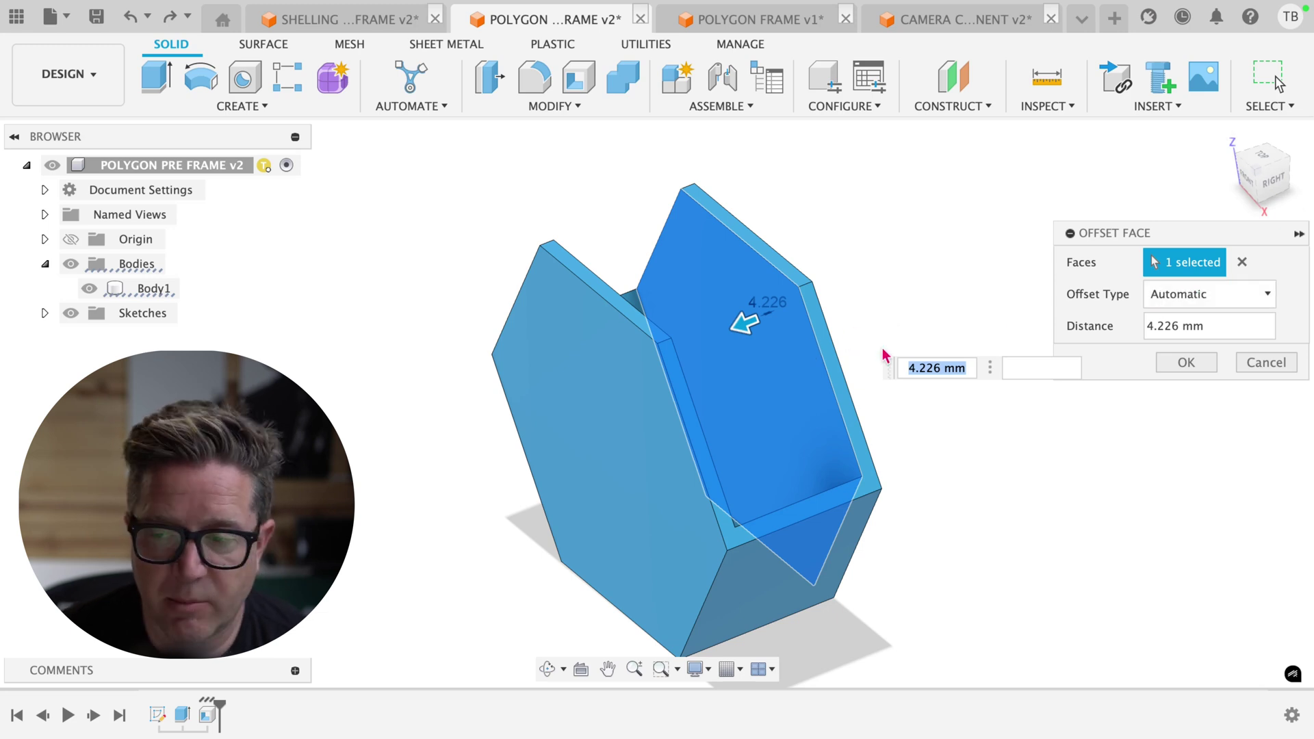
{"action": "left_click", "coordinate": [1243, 262]}
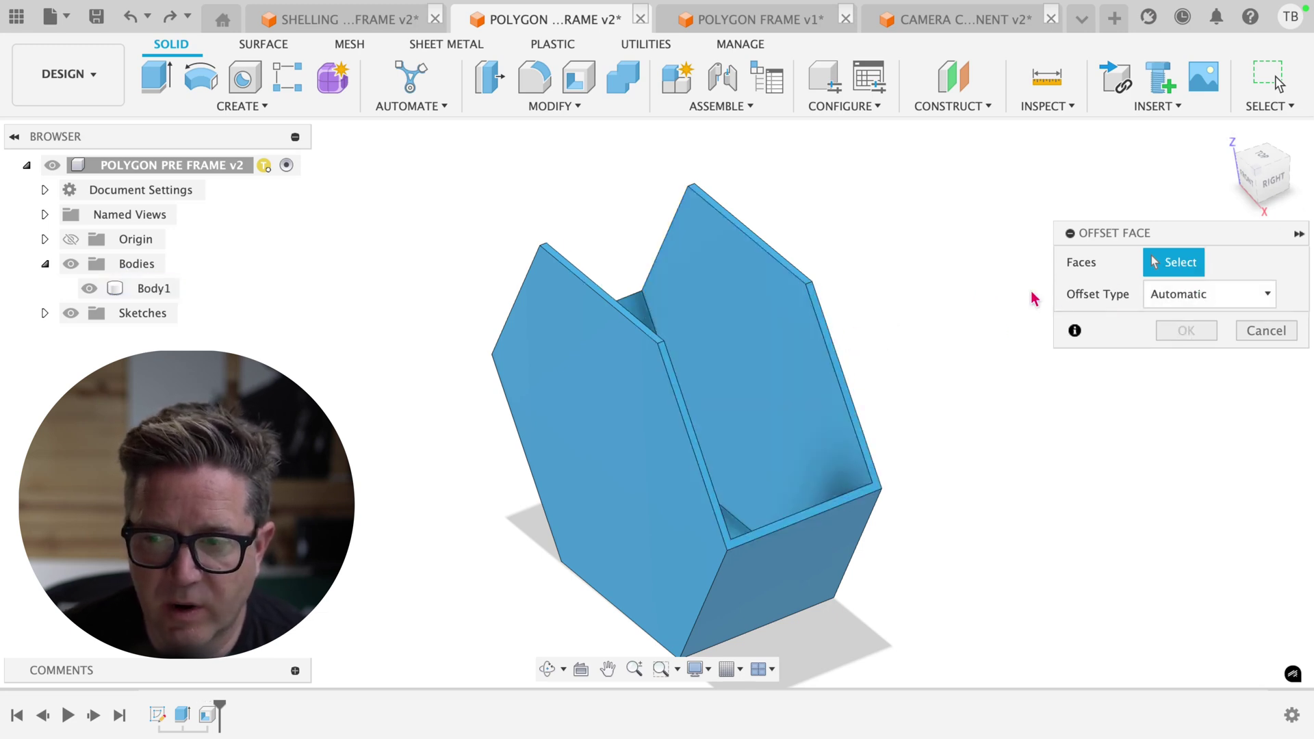
{"action": "left_click", "coordinate": [1183, 294]}
{"action": "left_click", "coordinate": [1197, 346]}
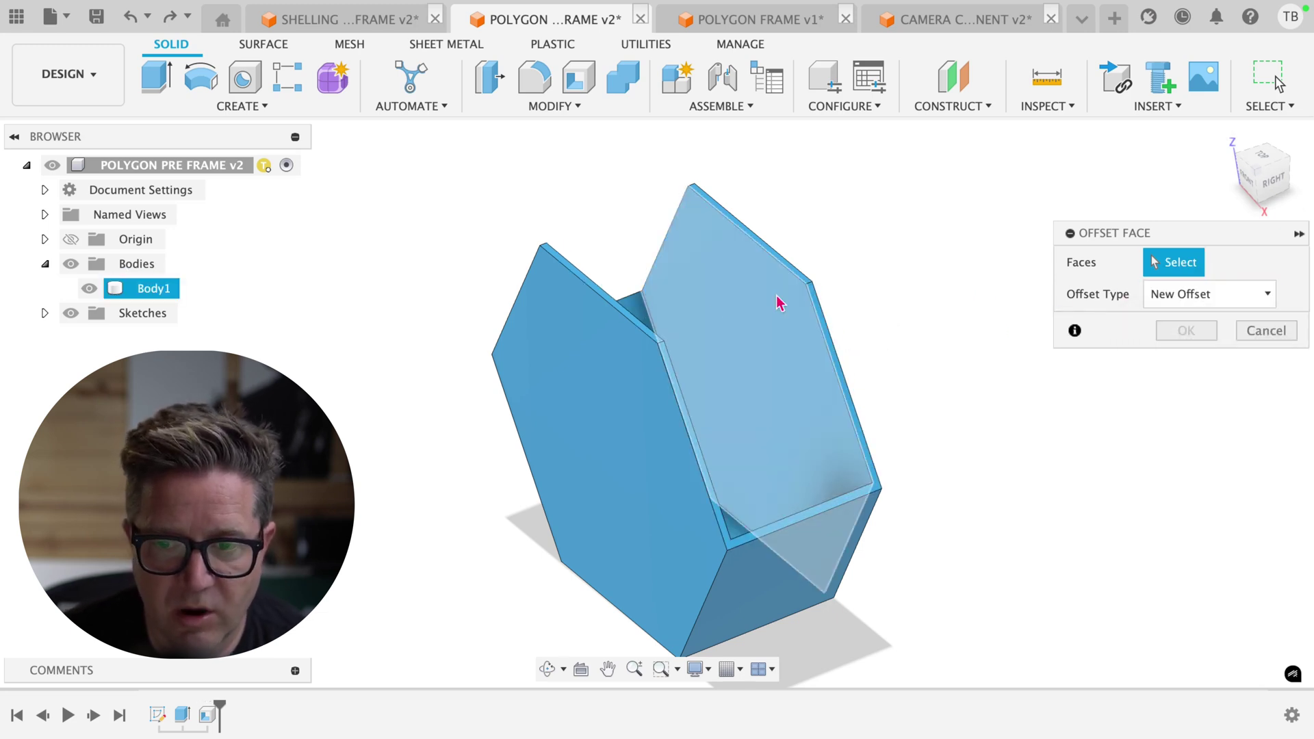
{"action": "left_click", "coordinate": [702, 321]}
{"action": "key", "text": "BackSpace"}
{"action": "type", "text": "e"}
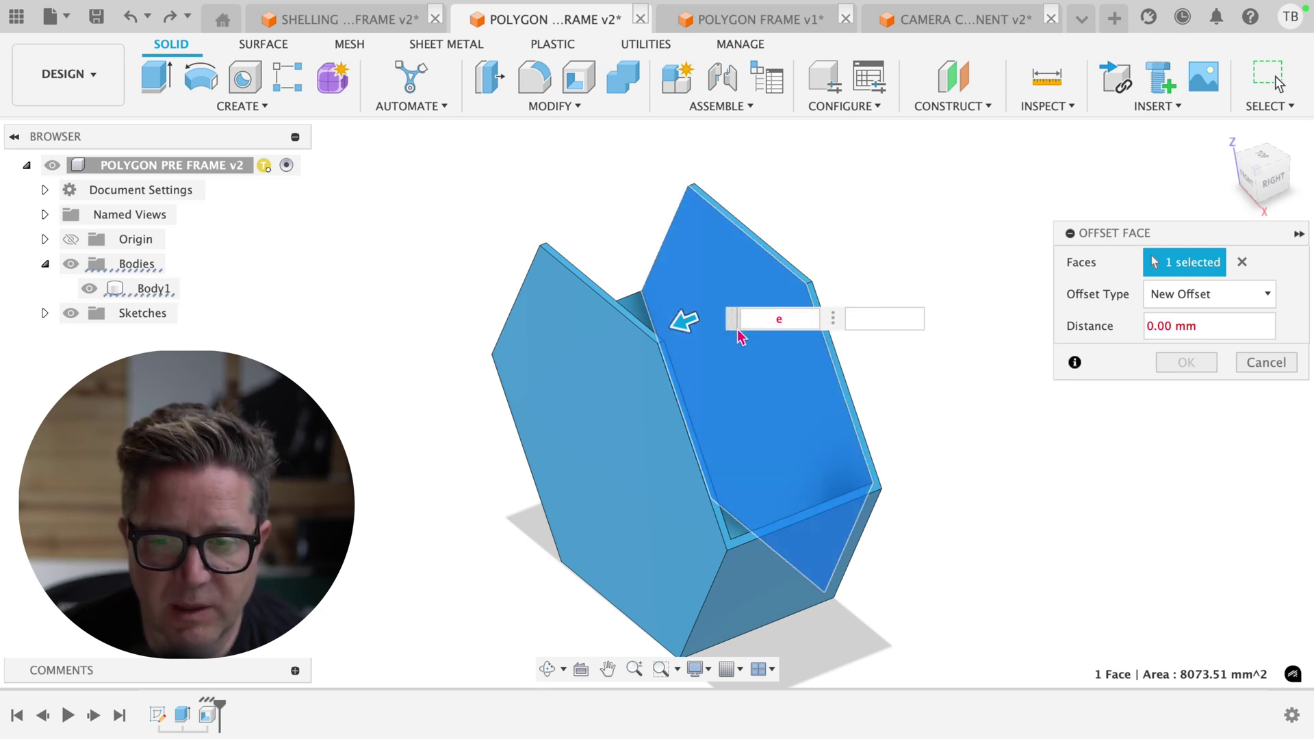
{"action": "key", "text": "BackSpace"}
{"action": "type", "text": "3"}
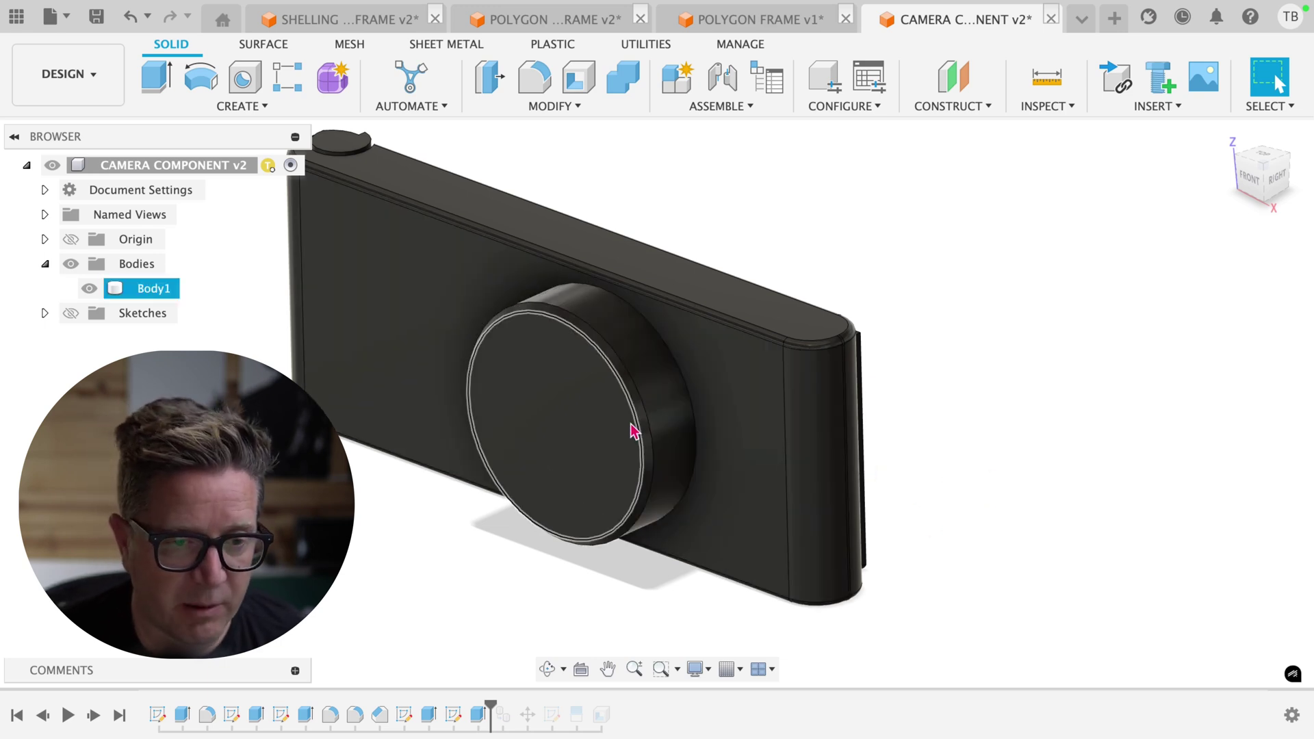
Step: Copy Body1 and paste it in place as the duplicate Body4
{"action": "right_click", "coordinate": [148, 293]}
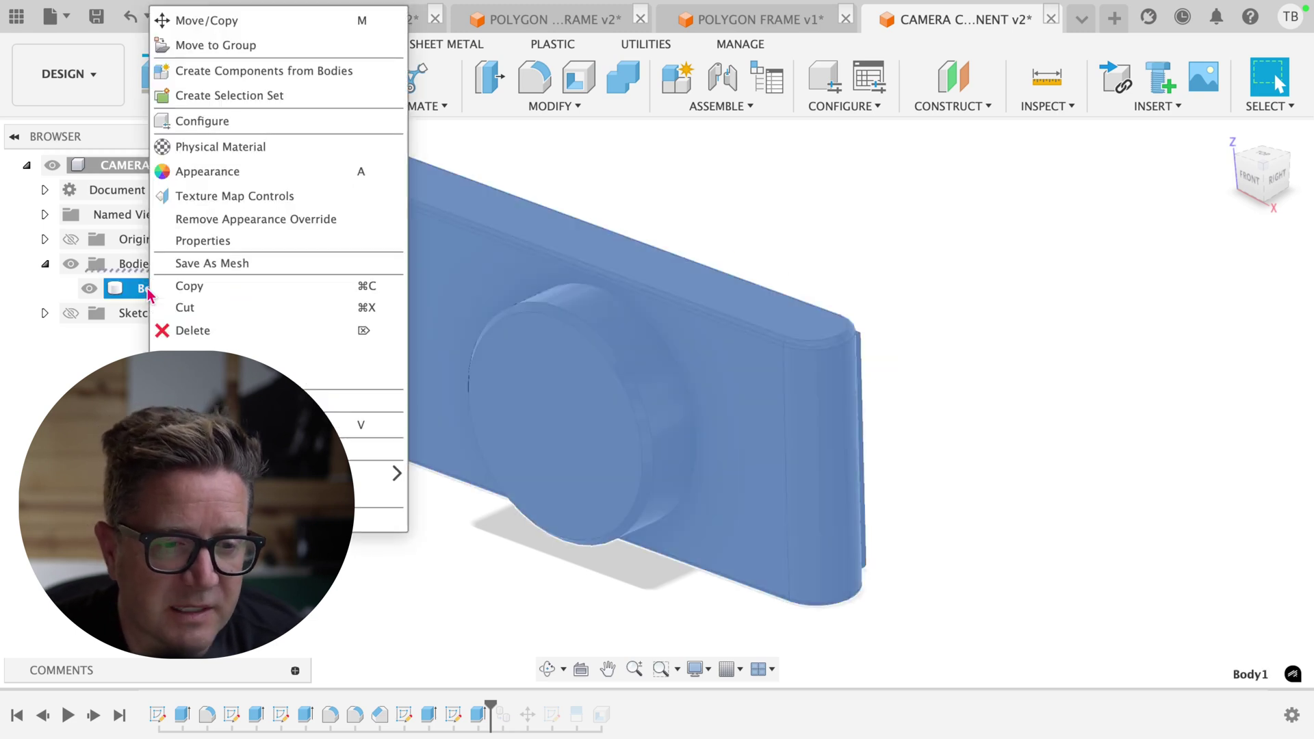
{"action": "left_click", "coordinate": [234, 294]}
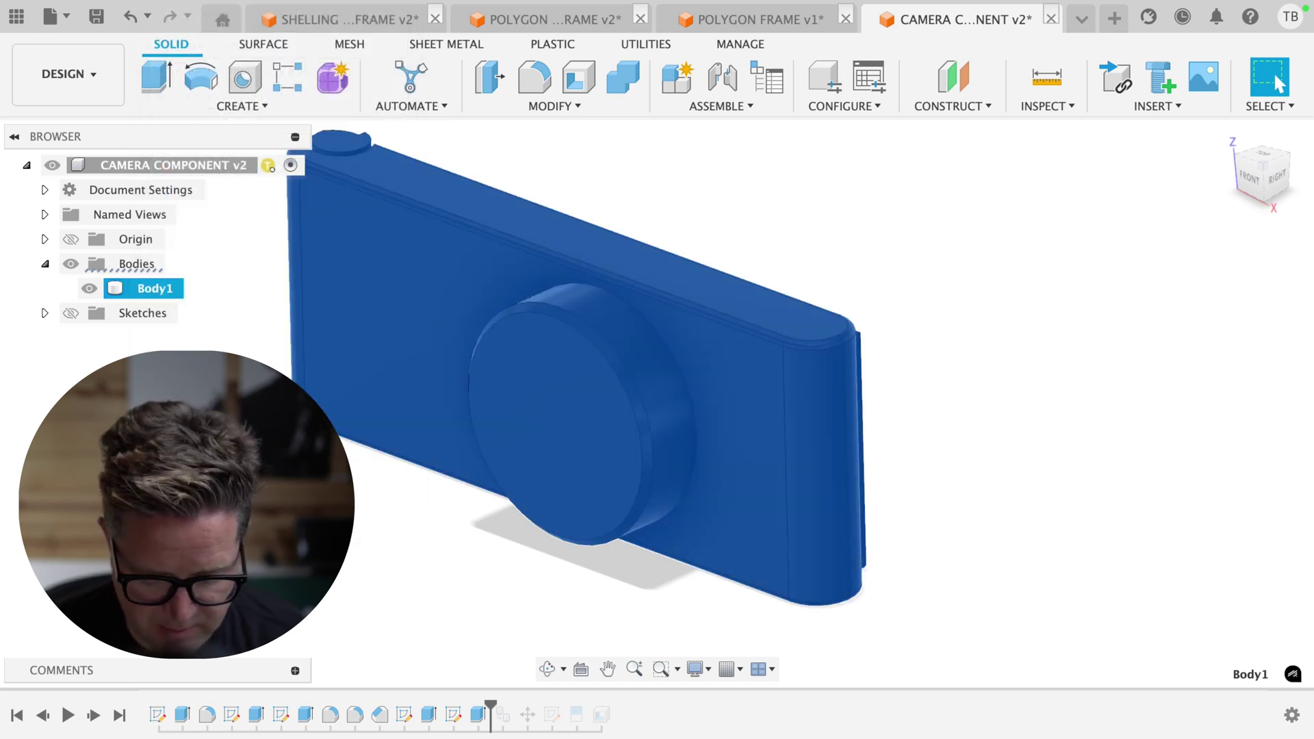
{"action": "key", "text": "ctrl+v"}
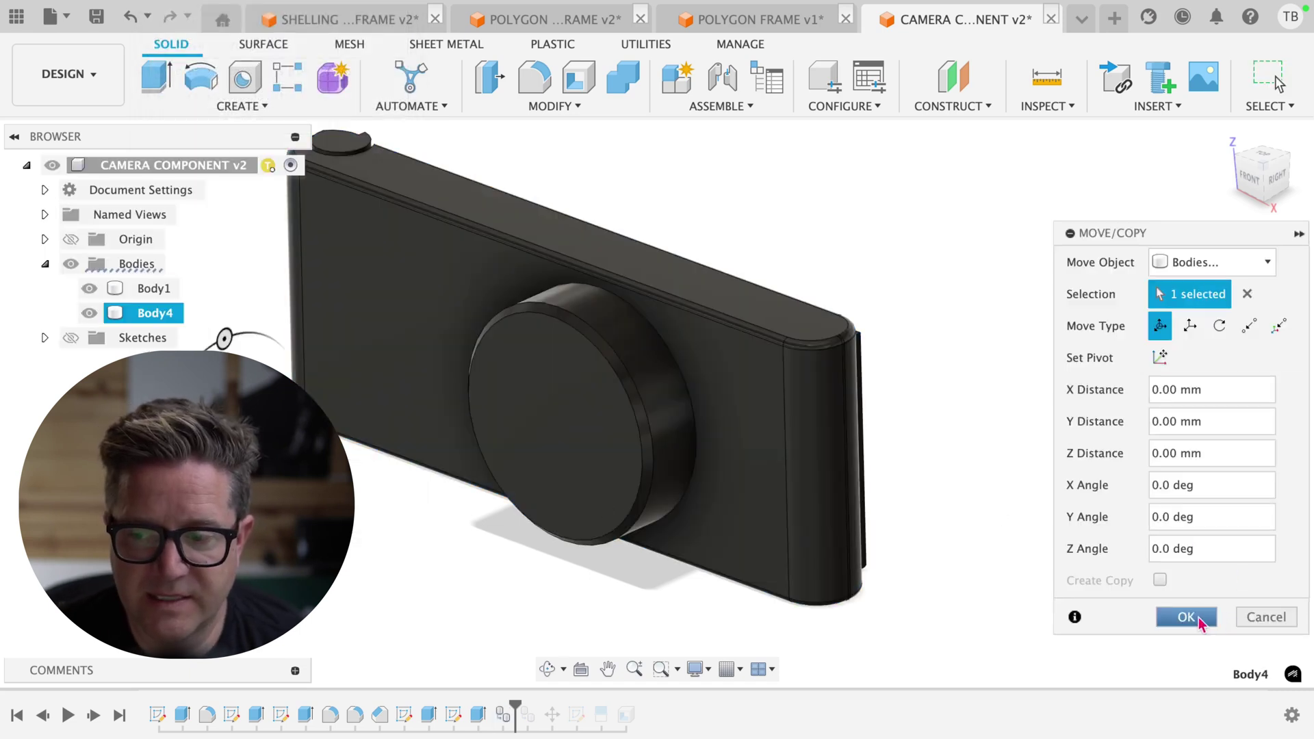
{"action": "key", "text": "Return"}
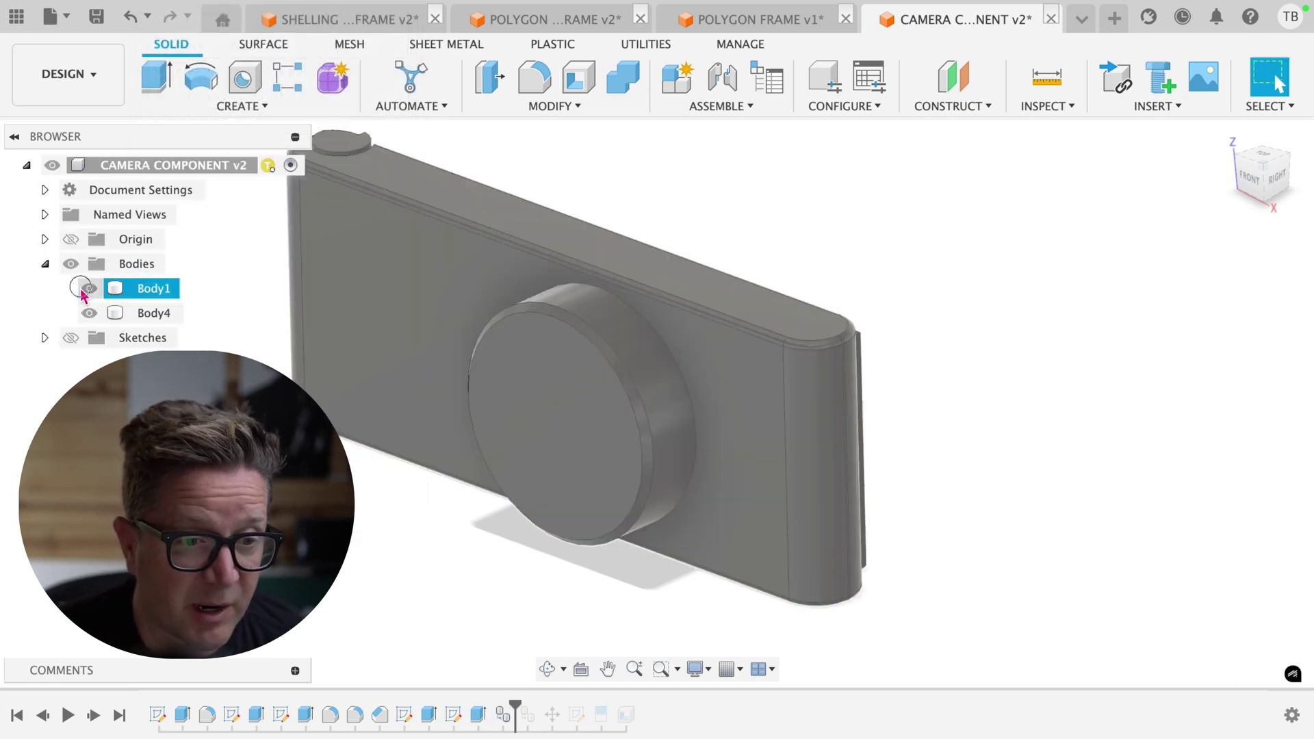
Step: Hide the original Body1 and select the copied Body4
{"action": "left_click", "coordinate": [89, 289]}
{"action": "left_click", "coordinate": [520, 342]}
{"action": "scroll", "coordinate": [520, 342], "scroll_direction": "down", "scroll_amount": 3}
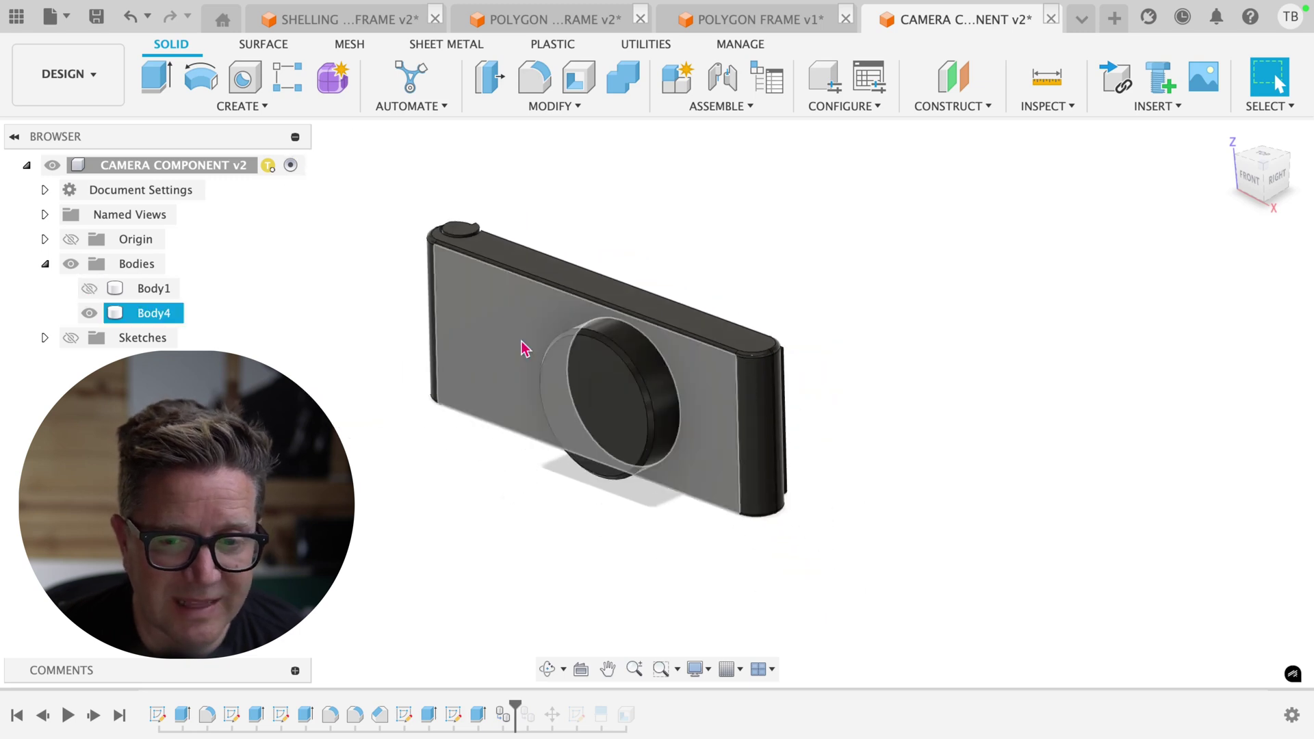
{"action": "left_click", "coordinate": [305, 357]}
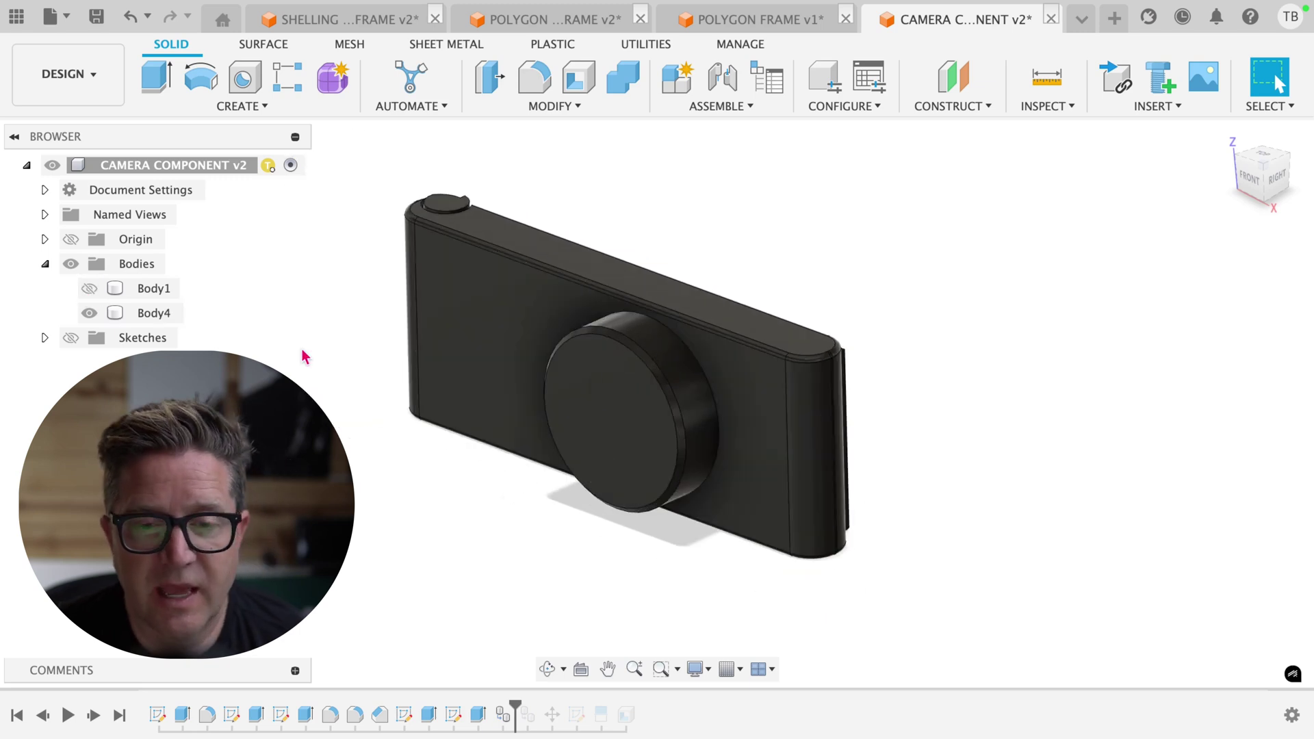
{"action": "left_click", "coordinate": [560, 363]}
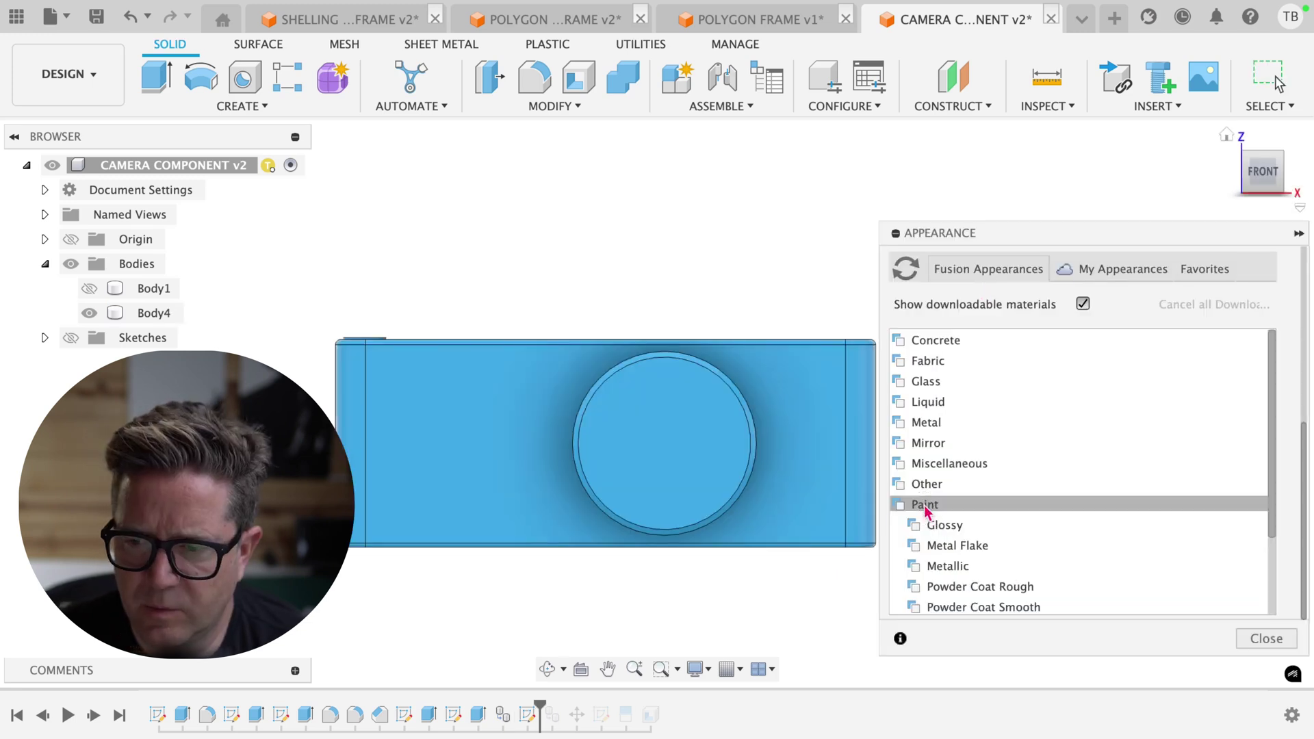
Step: Apply Paint - Enamel Glossy (Green) from the Glossy paints to Body4 and collapse the library
{"action": "left_click", "coordinate": [945, 522]}
{"action": "scroll", "coordinate": [937, 510], "scroll_direction": "down", "scroll_amount": 2}
{"action": "left_click_drag", "start_coordinate": [934, 503], "coordinate": [811, 438]}
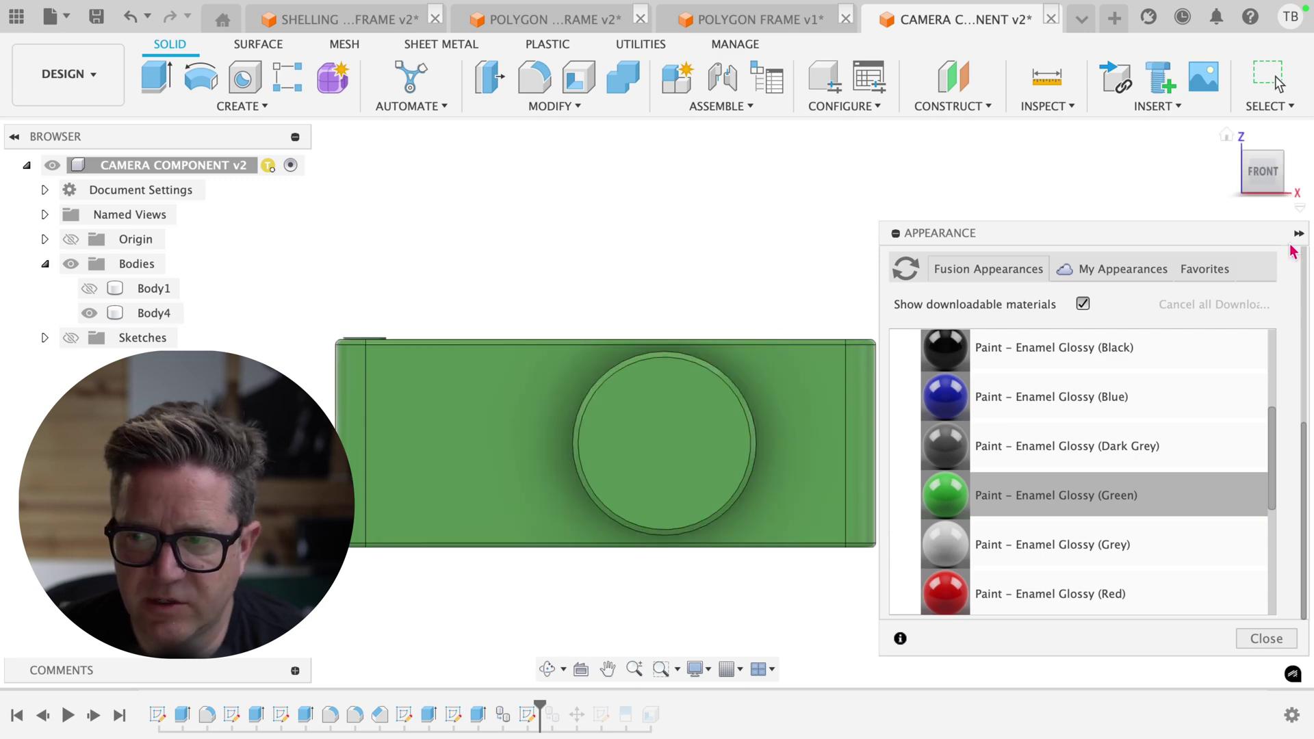
{"action": "left_click", "coordinate": [1298, 233]}
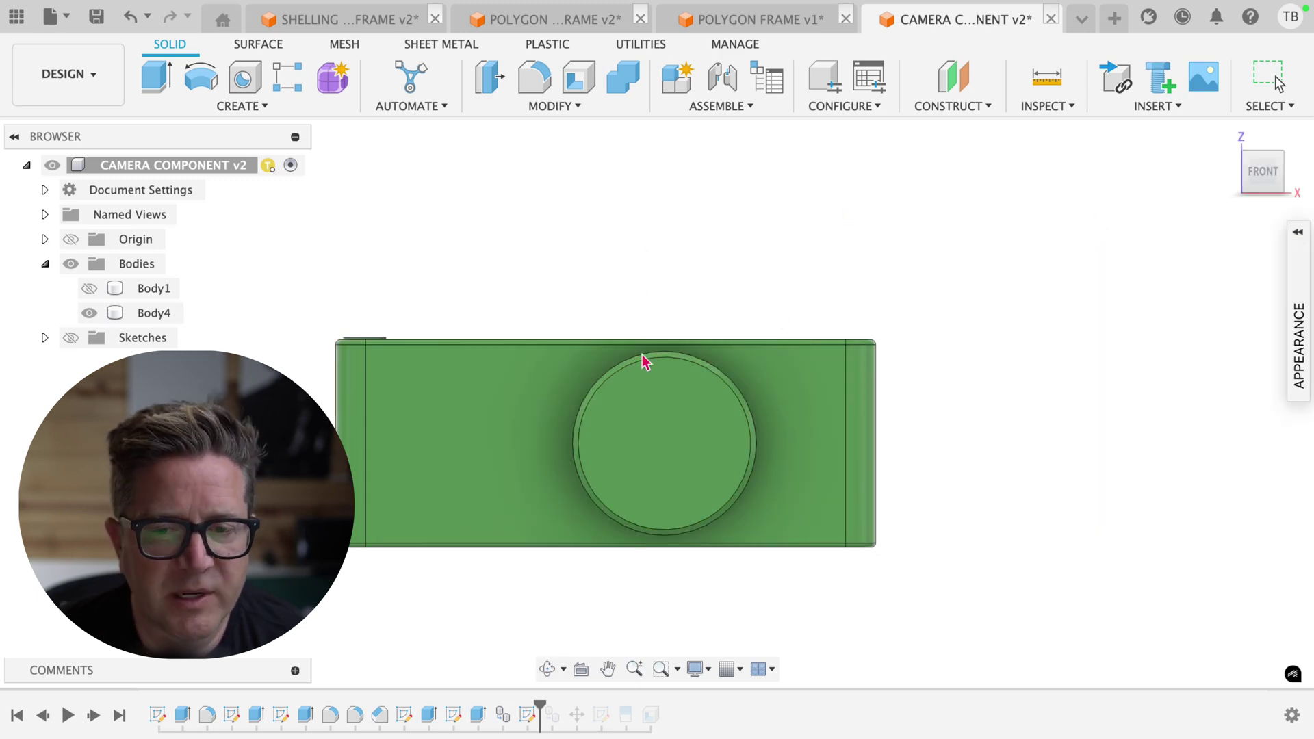
Step: Start a new sketch on the camera body's front face
{"action": "left_click", "coordinate": [671, 451]}
{"action": "left_click", "coordinate": [255, 106]}
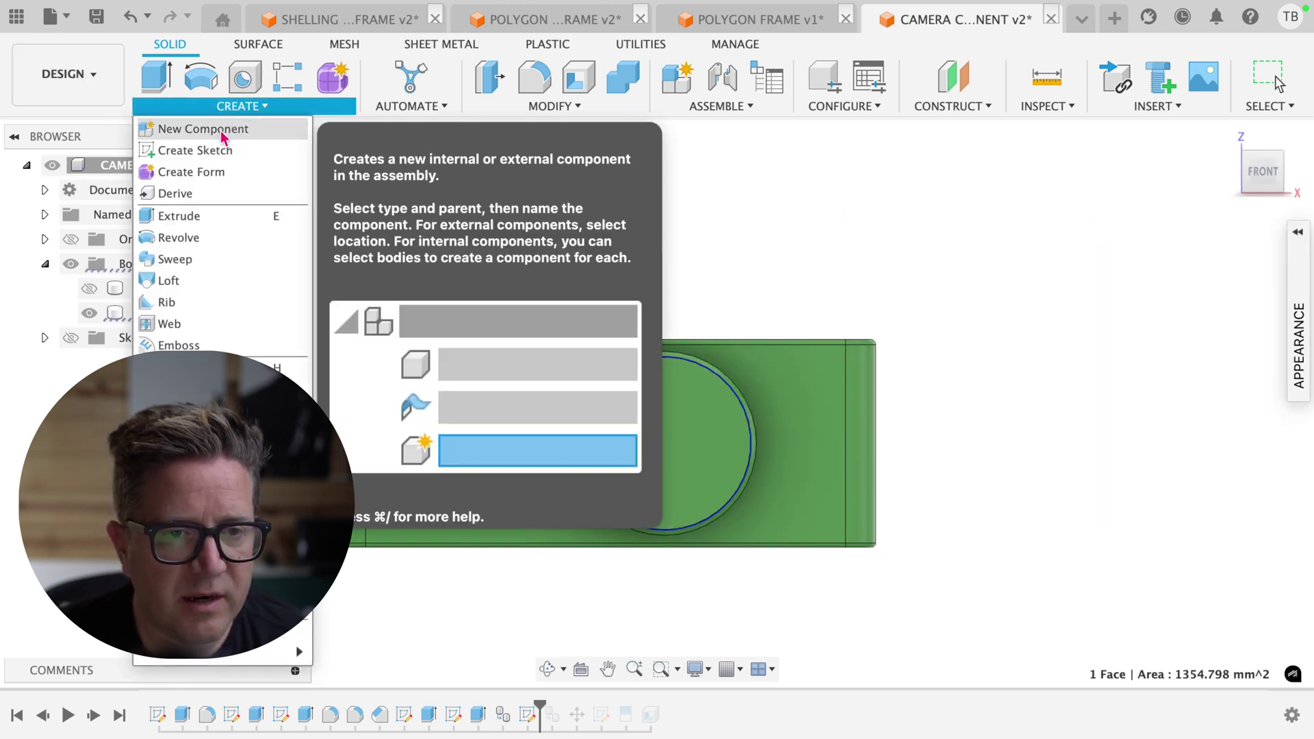
{"action": "left_click", "coordinate": [206, 150]}
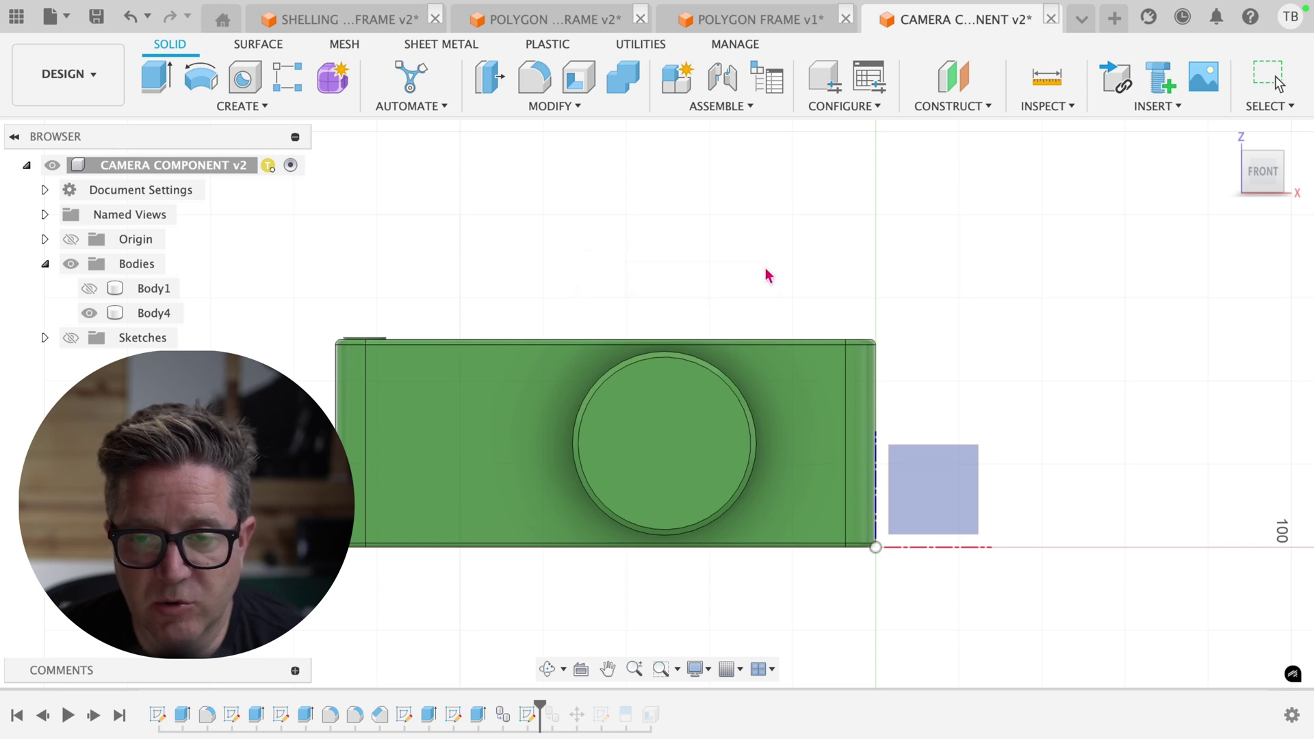
{"action": "left_click", "coordinate": [552, 107]}
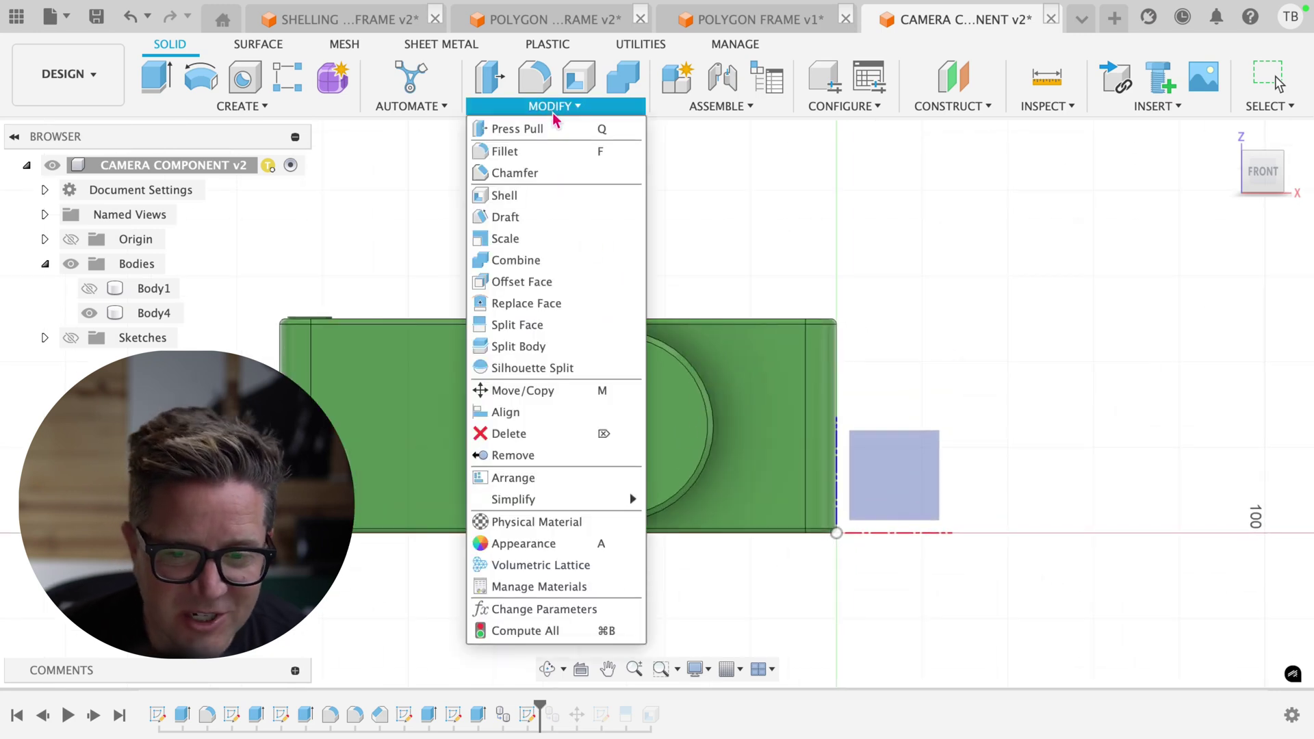
{"action": "left_click", "coordinate": [383, 384]}
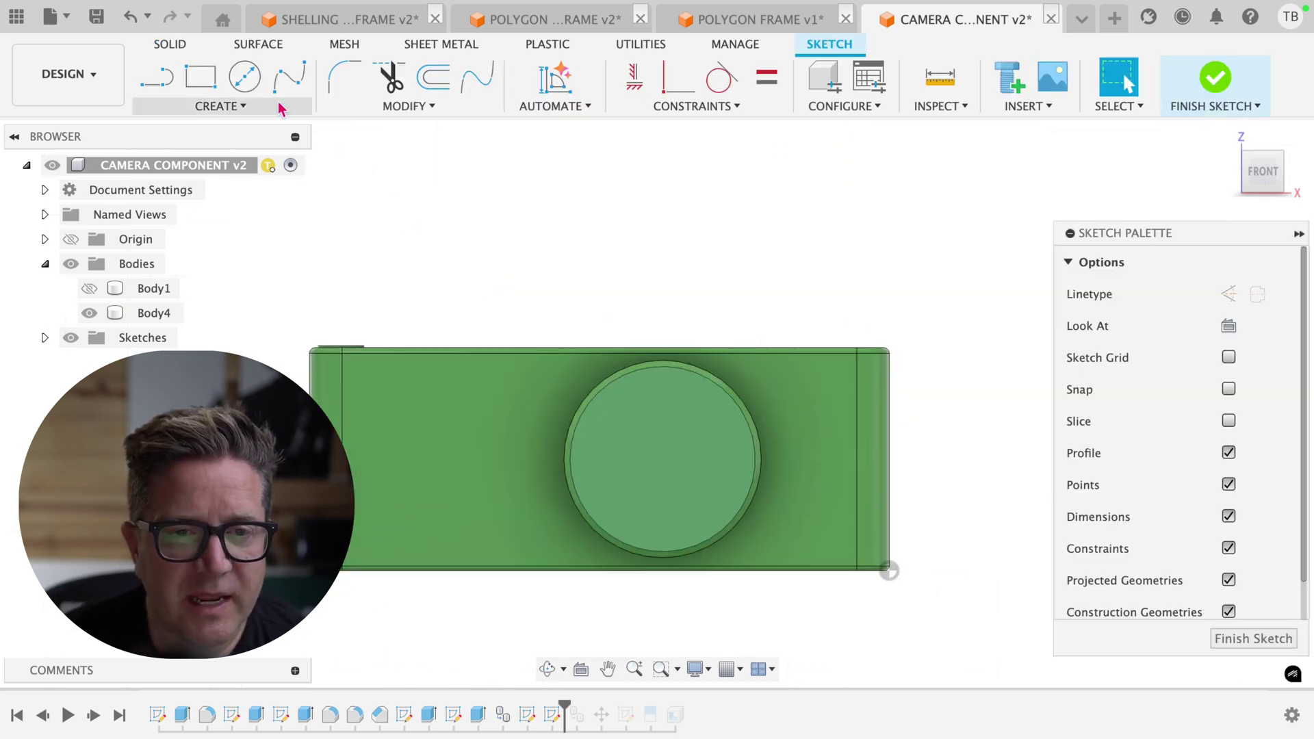
Step: Draw a five-point fit-point spline wave across the front face, then finish the sketch
{"action": "left_click", "coordinate": [281, 77]}
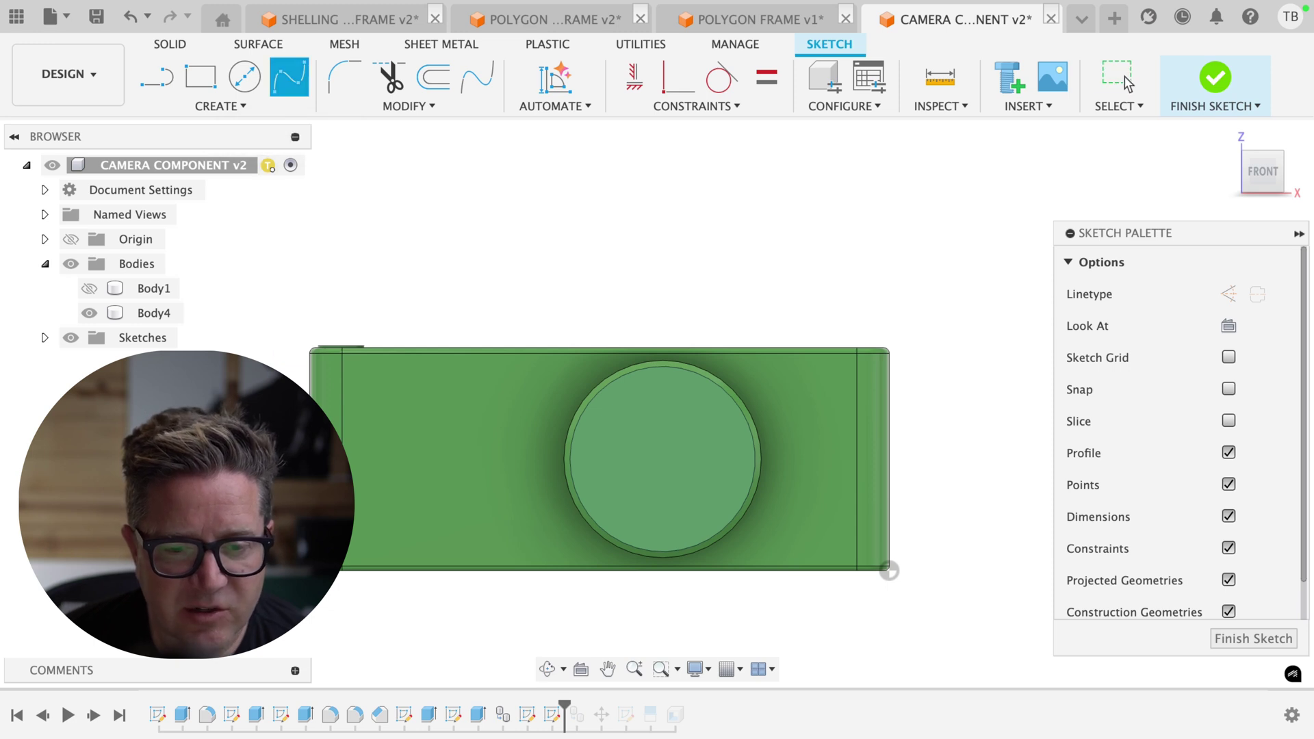
{"action": "left_click", "coordinate": [385, 460]}
{"action": "left_click", "coordinate": [593, 501]}
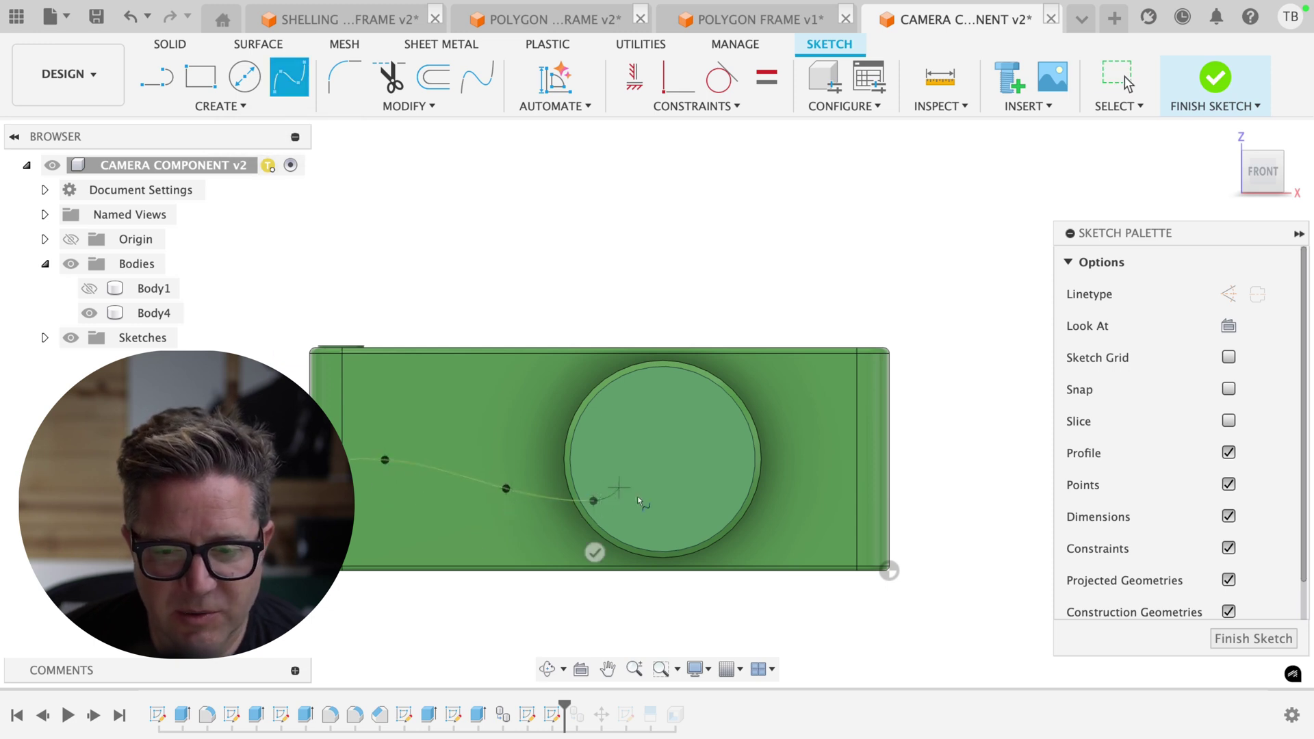
{"action": "left_click", "coordinate": [681, 472]}
{"action": "left_click", "coordinate": [769, 501]}
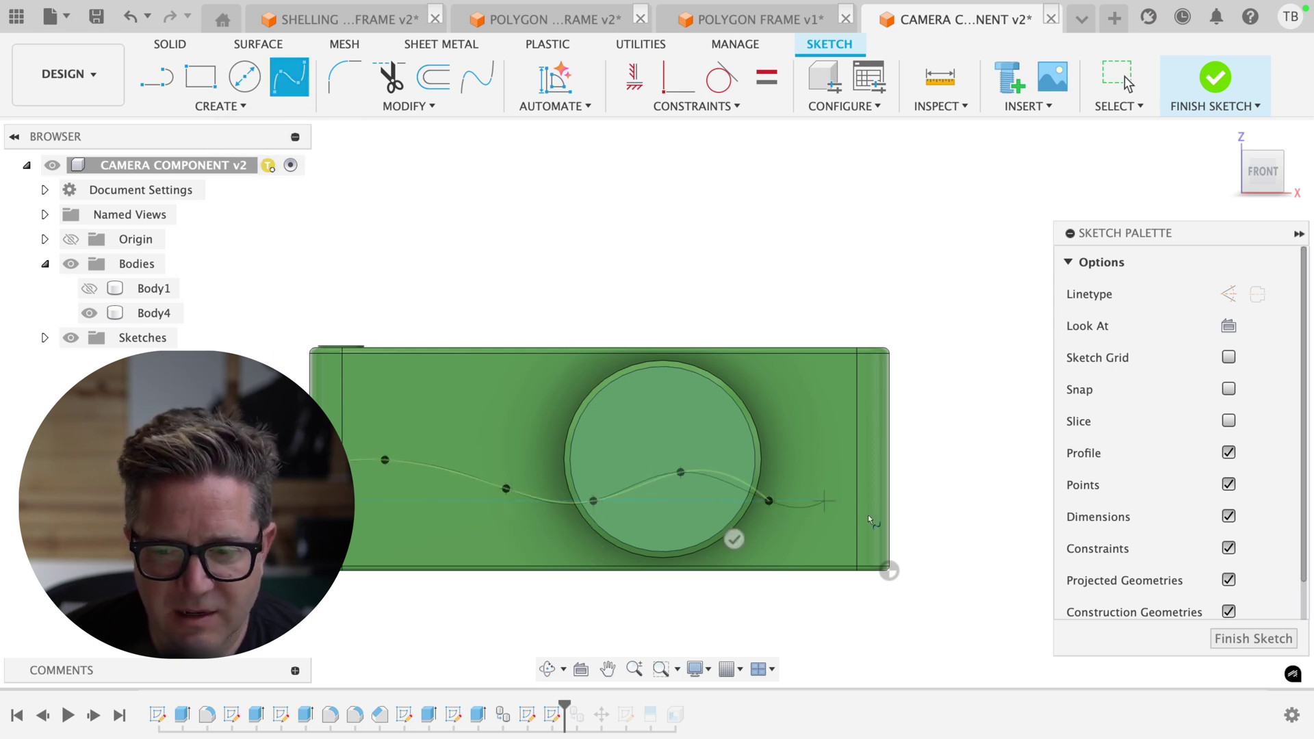
{"action": "left_click", "coordinate": [933, 465]}
{"action": "key", "text": "Return"}
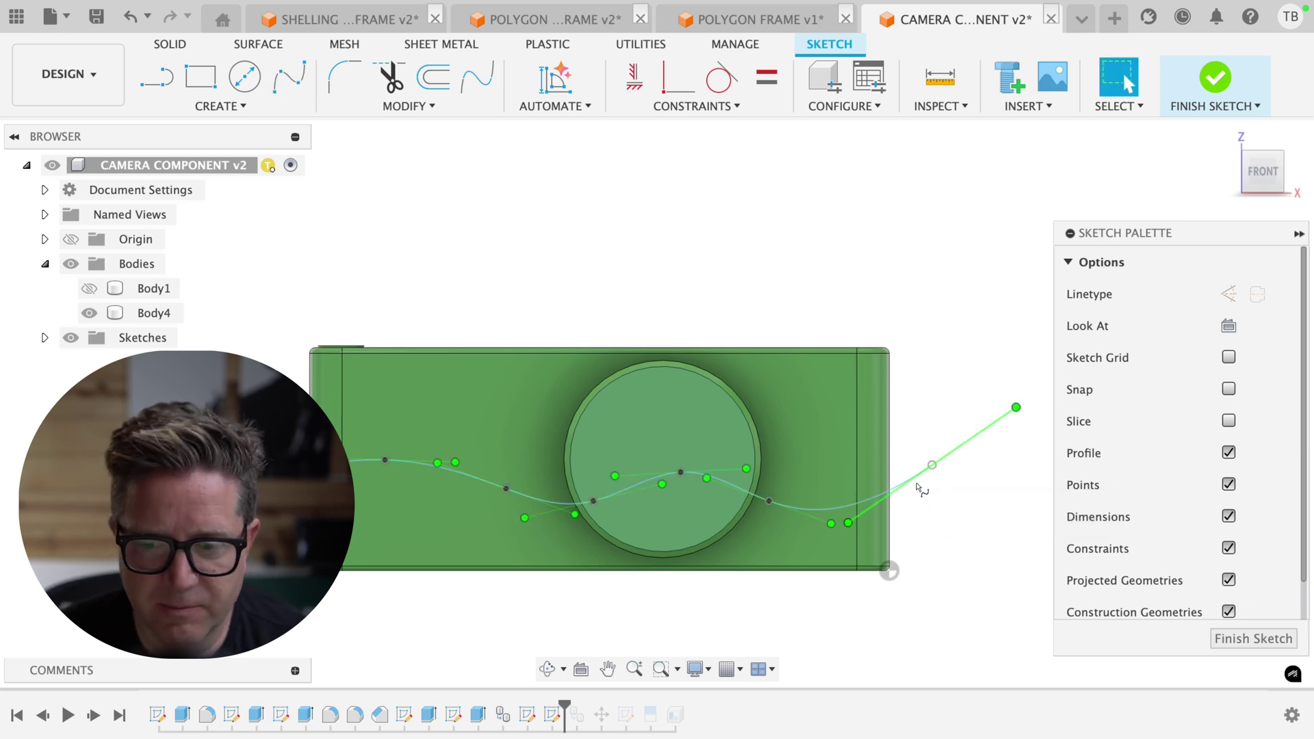
{"action": "left_click", "coordinate": [1213, 80]}
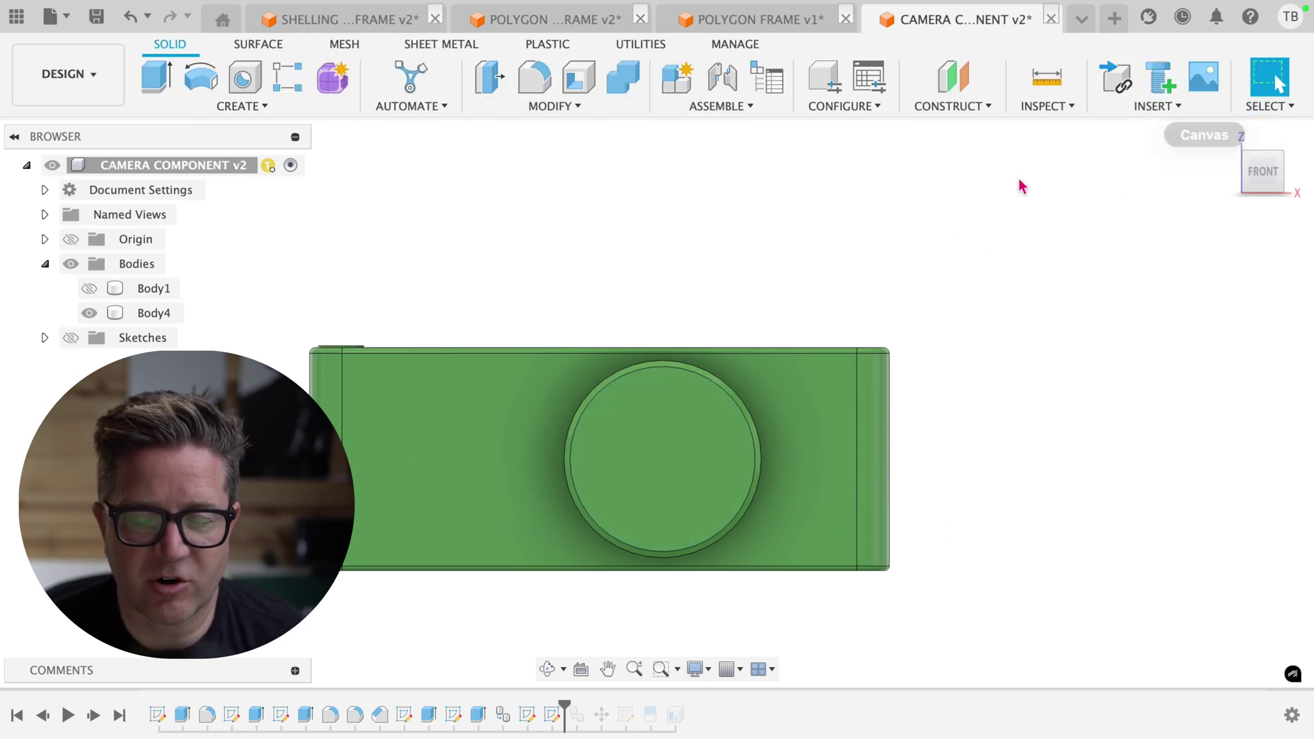
Step: Show sketches and Split Face all of Body4's faces using the wavy spline as splitting tool
{"action": "middle_click_drag", "start_coordinate": [999, 247], "coordinate": [808, 294], "text": "shift"}
{"action": "left_click", "coordinate": [71, 338]}
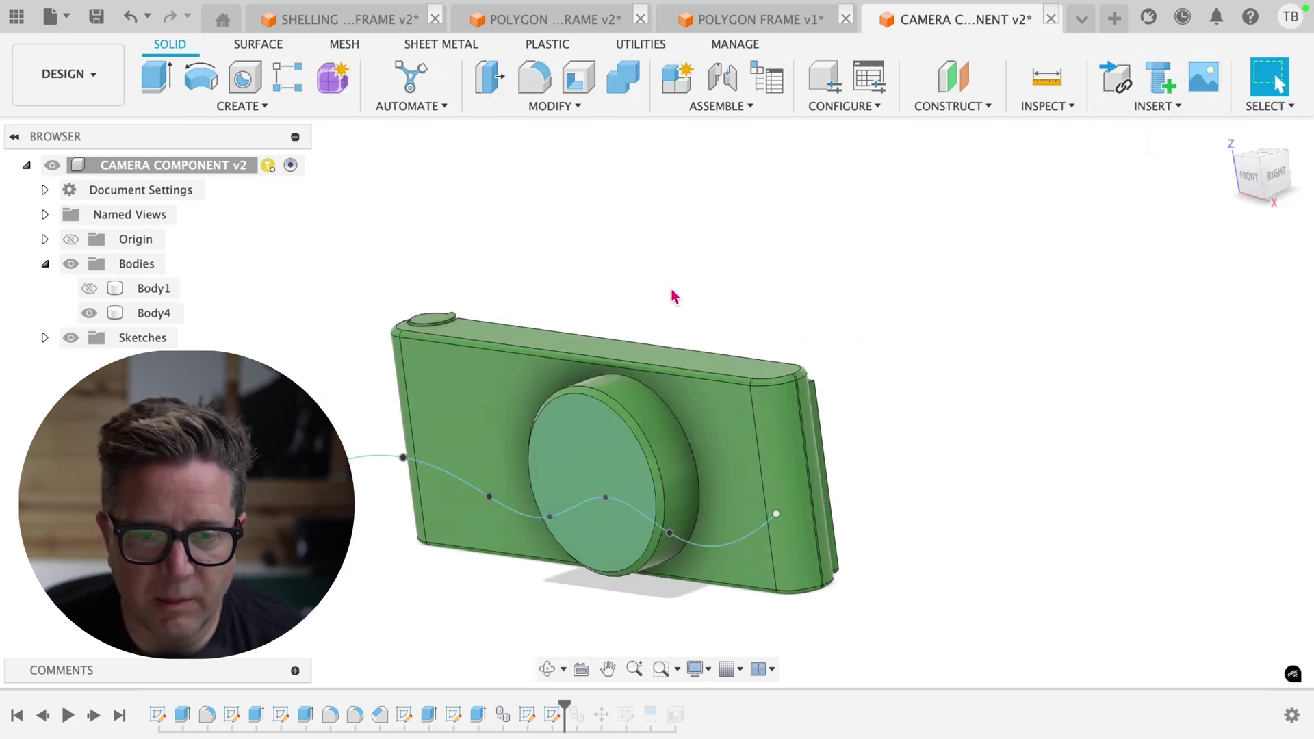
{"action": "type", "text": "ssplit"}
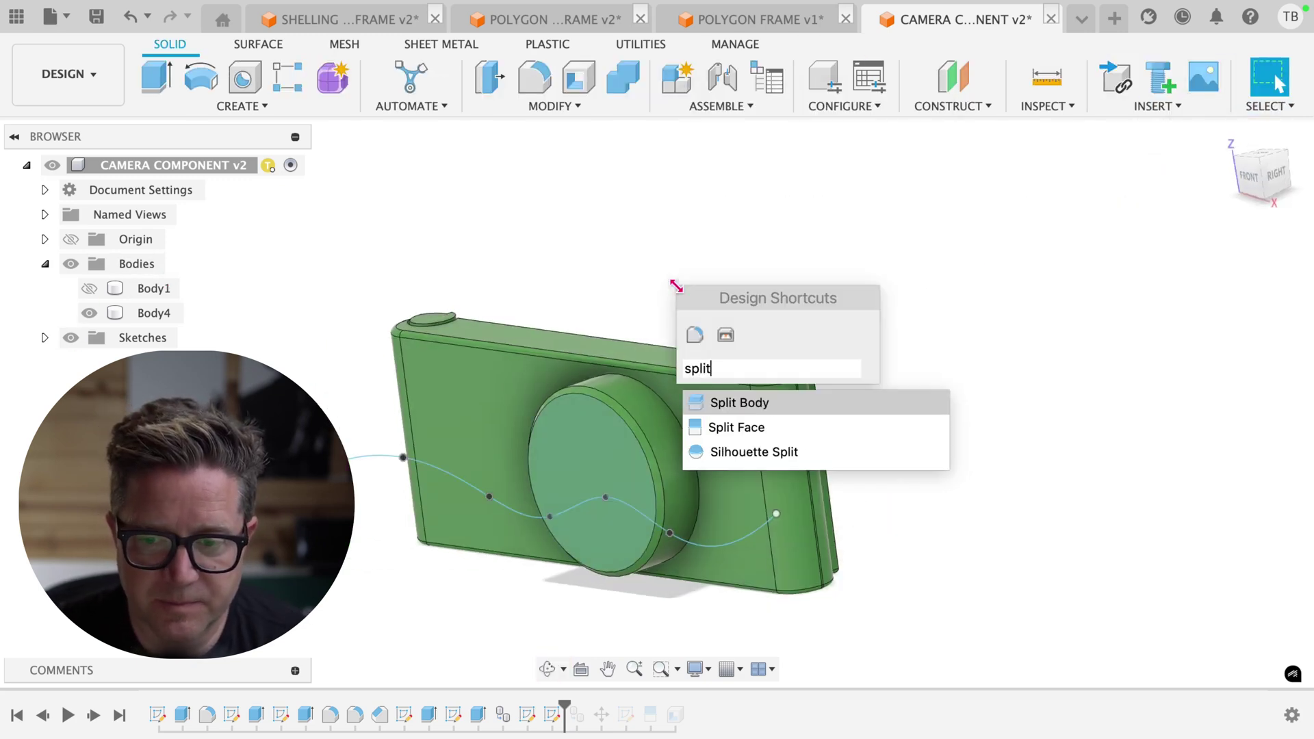
{"action": "key", "text": "Down"}
{"action": "key", "text": "Return"}
{"action": "middle_click_drag", "start_coordinate": [676, 286], "coordinate": [628, 573], "text": "shift"}
{"action": "scroll", "coordinate": [625, 564], "scroll_direction": "up", "scroll_amount": 2}
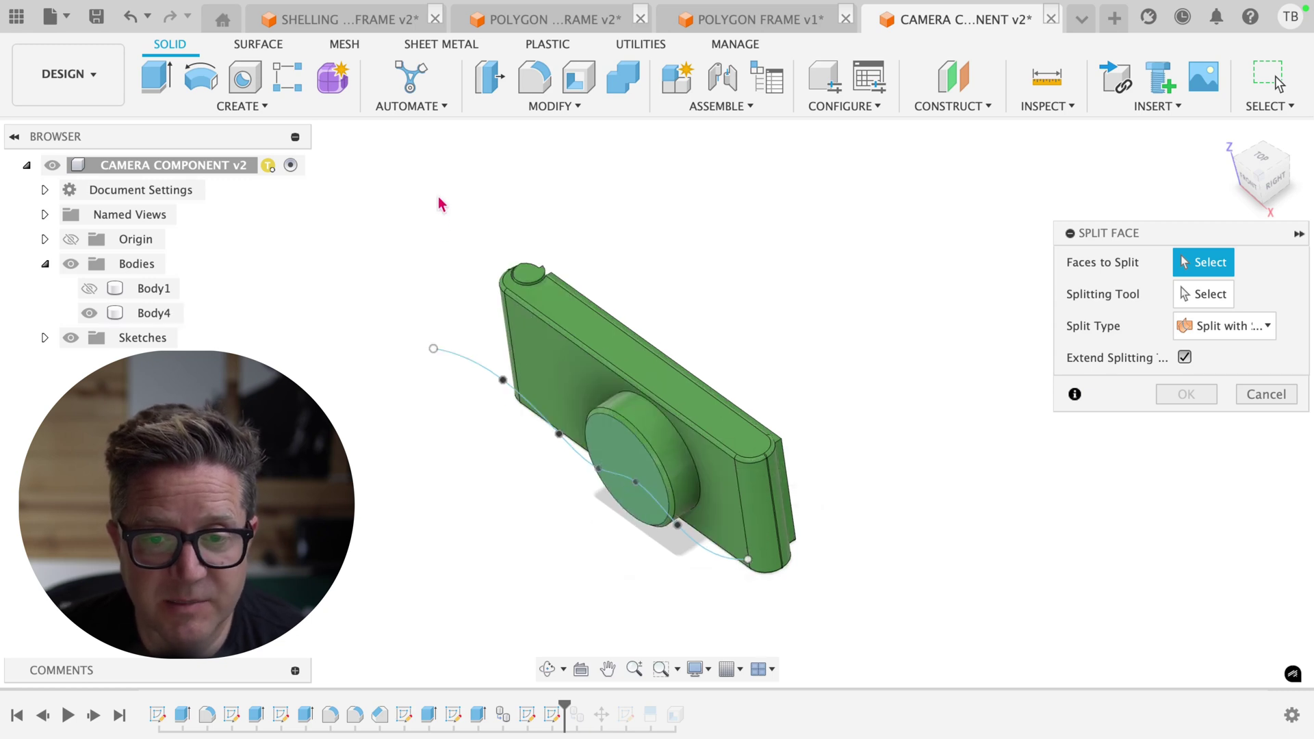
{"action": "left_click_drag", "start_coordinate": [438, 195], "coordinate": [924, 613]}
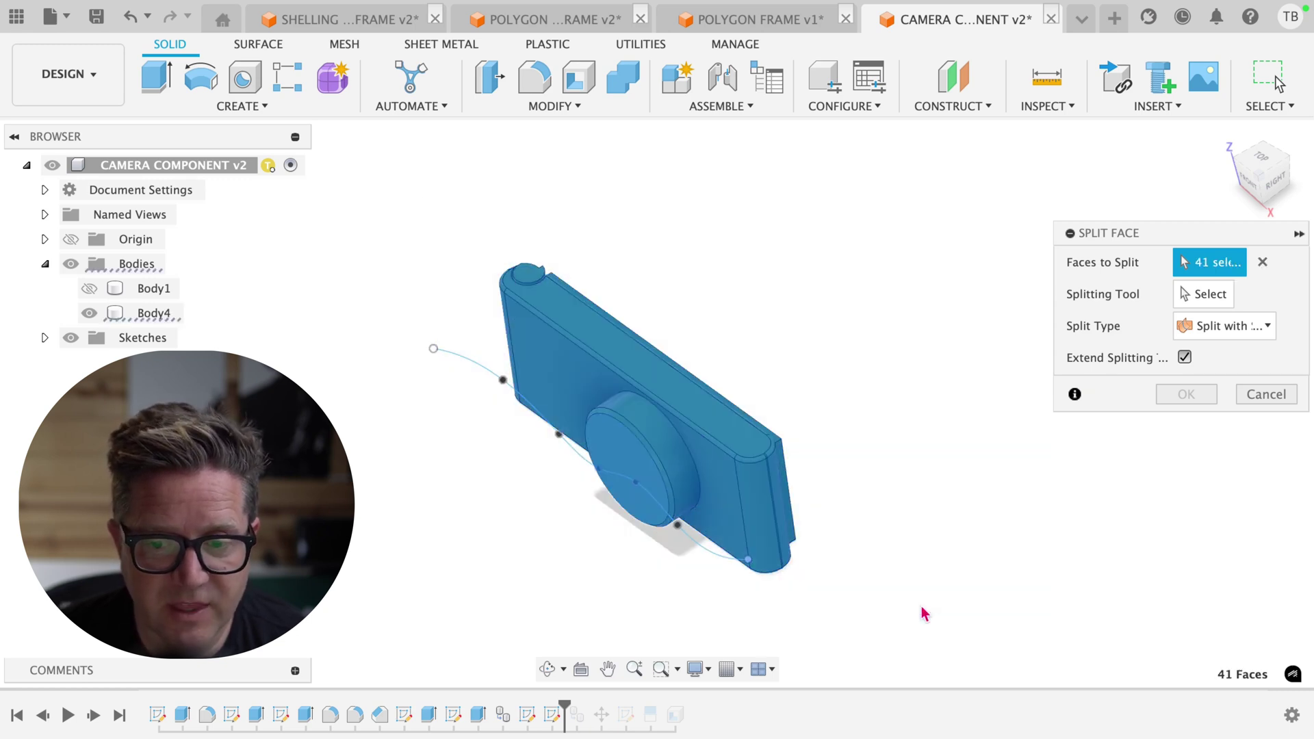
{"action": "left_click", "coordinate": [1187, 293]}
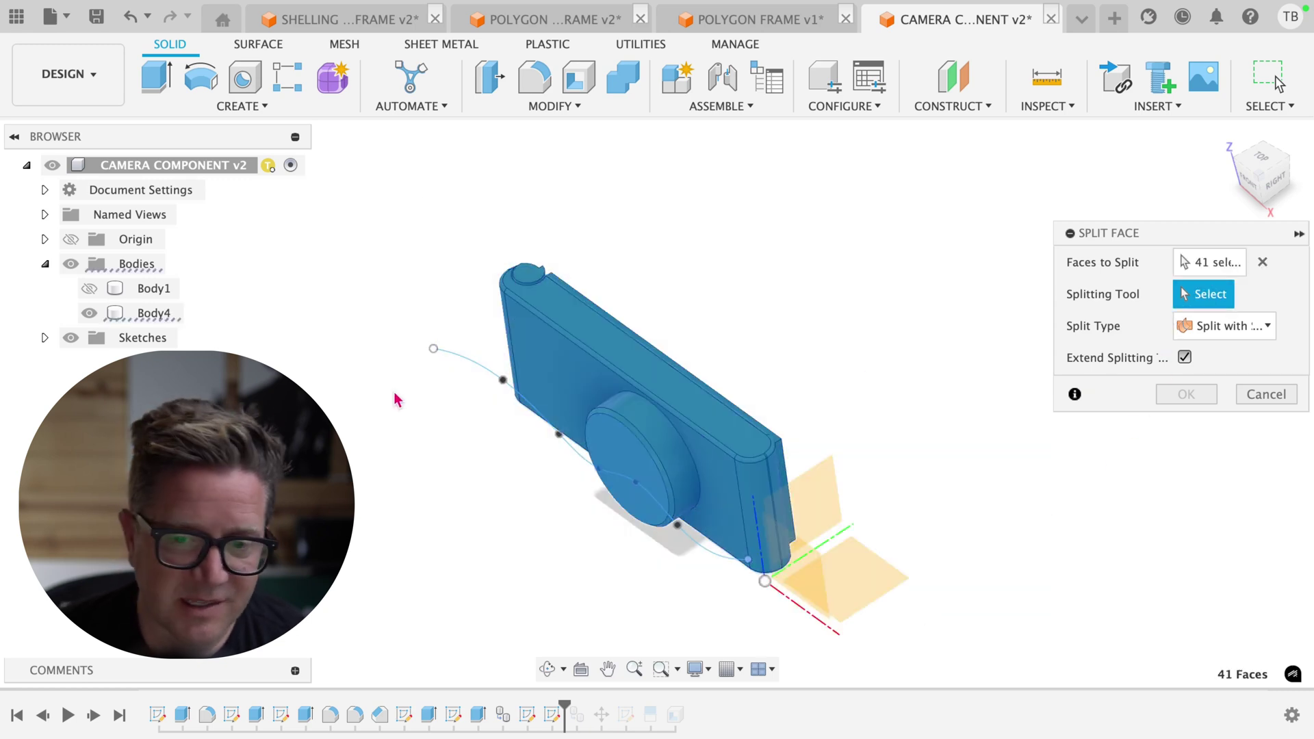
{"action": "left_click", "coordinate": [479, 368]}
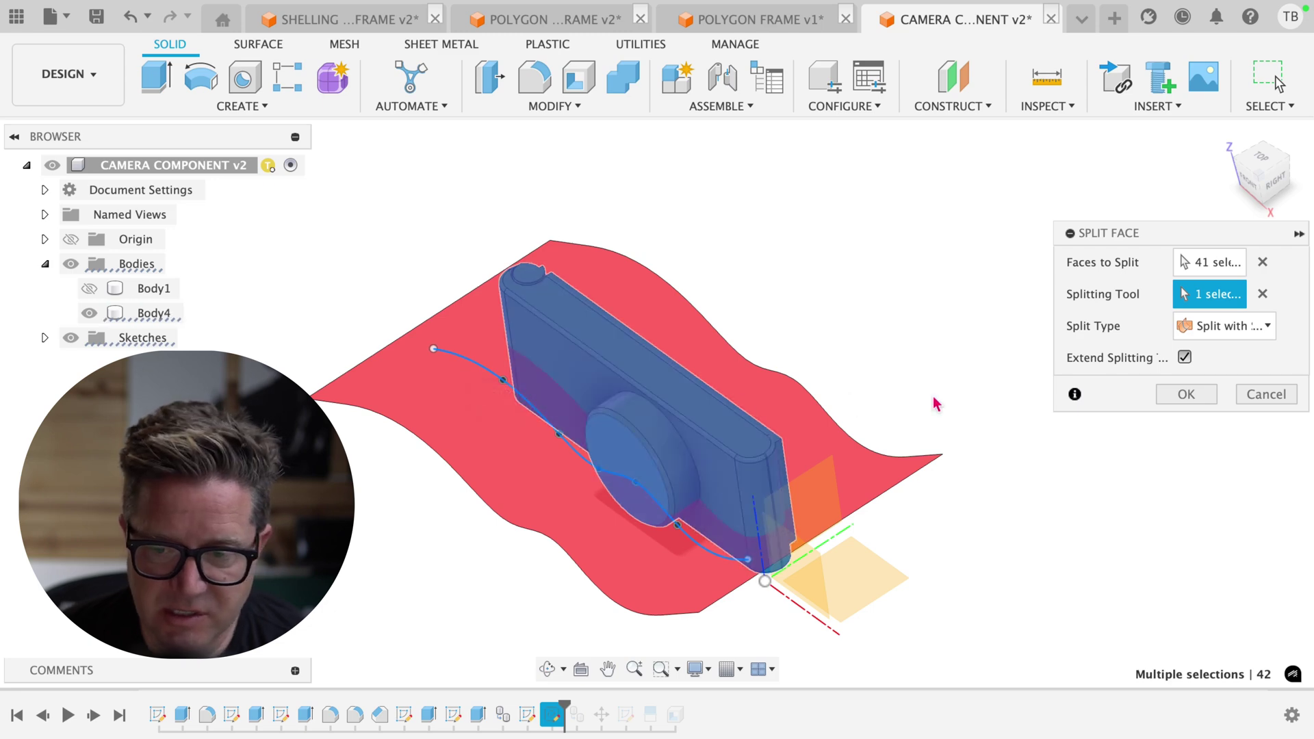
{"action": "key", "text": "Return"}
{"action": "middle_click_drag", "start_coordinate": [933, 399], "coordinate": [769, 534], "text": "shift"}
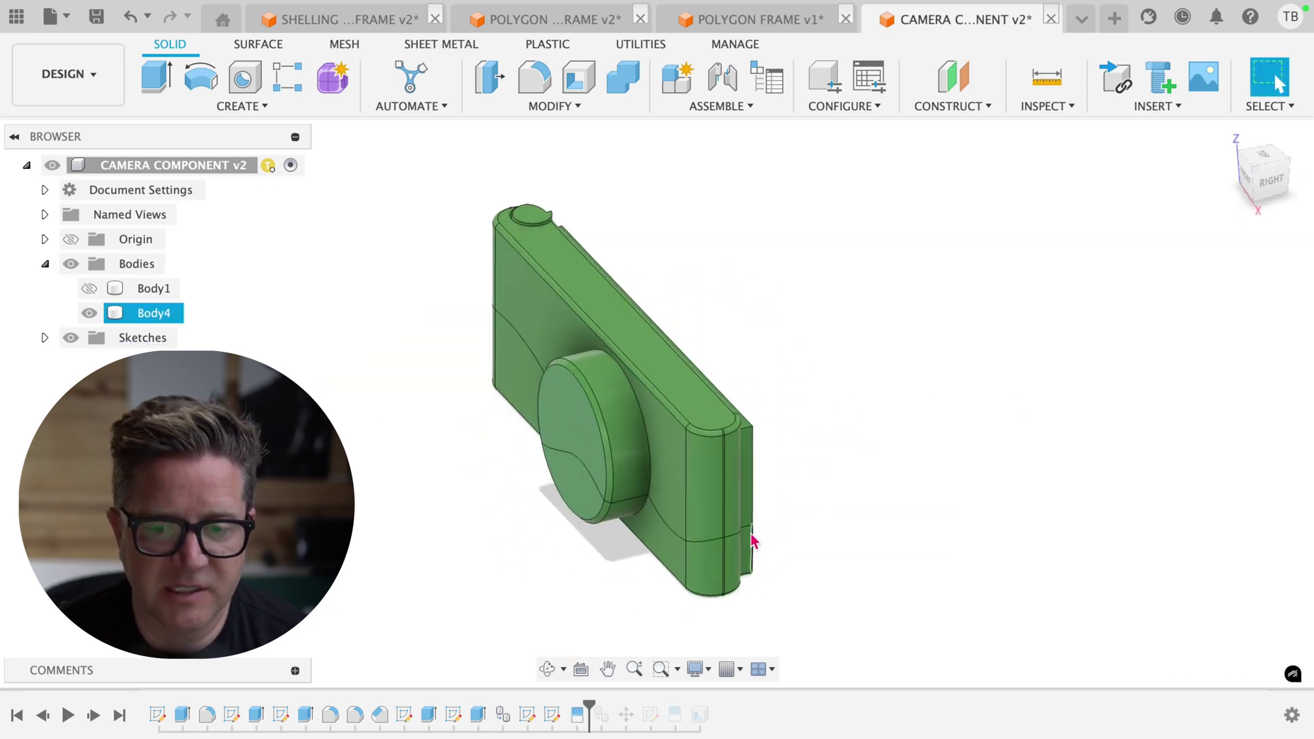
Step: Start a shell on Body4 with Tangent Chain off, selecting every face above the wavy split
{"action": "type", "text": "s"}
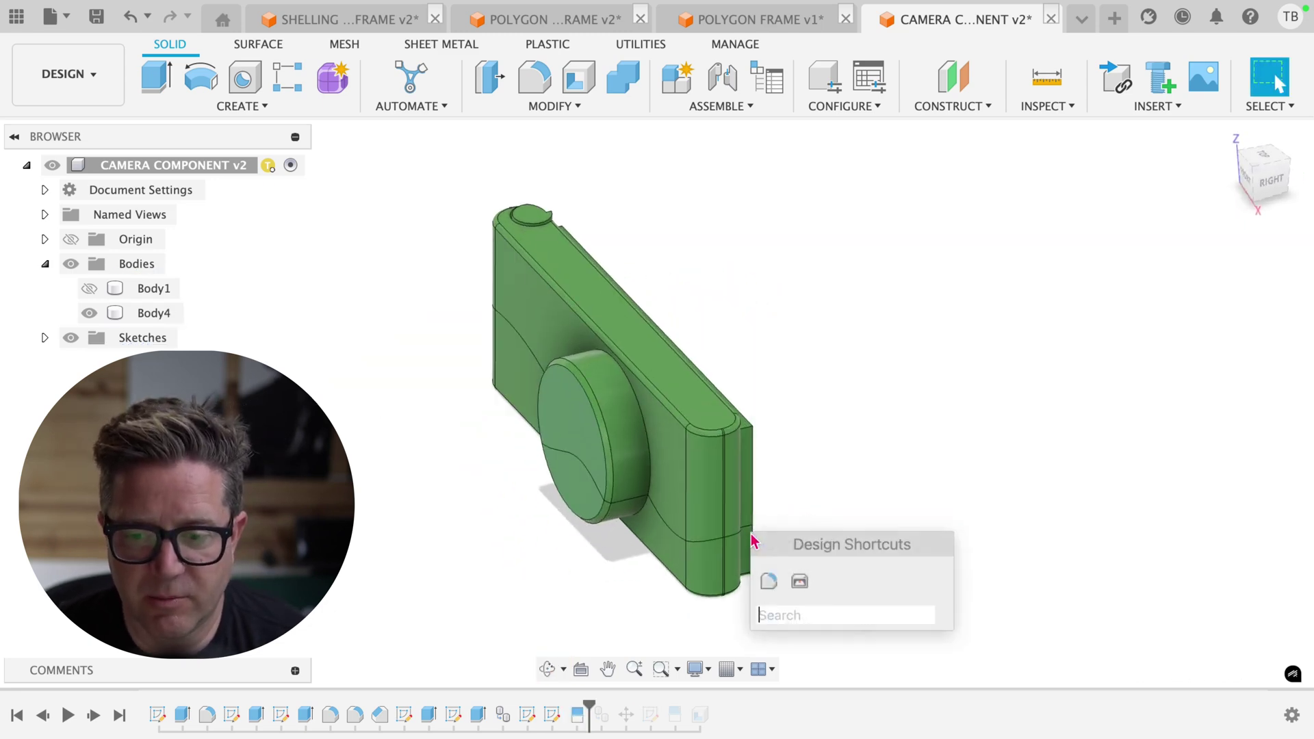
{"action": "type", "text": "shell"}
{"action": "key", "text": "Return"}
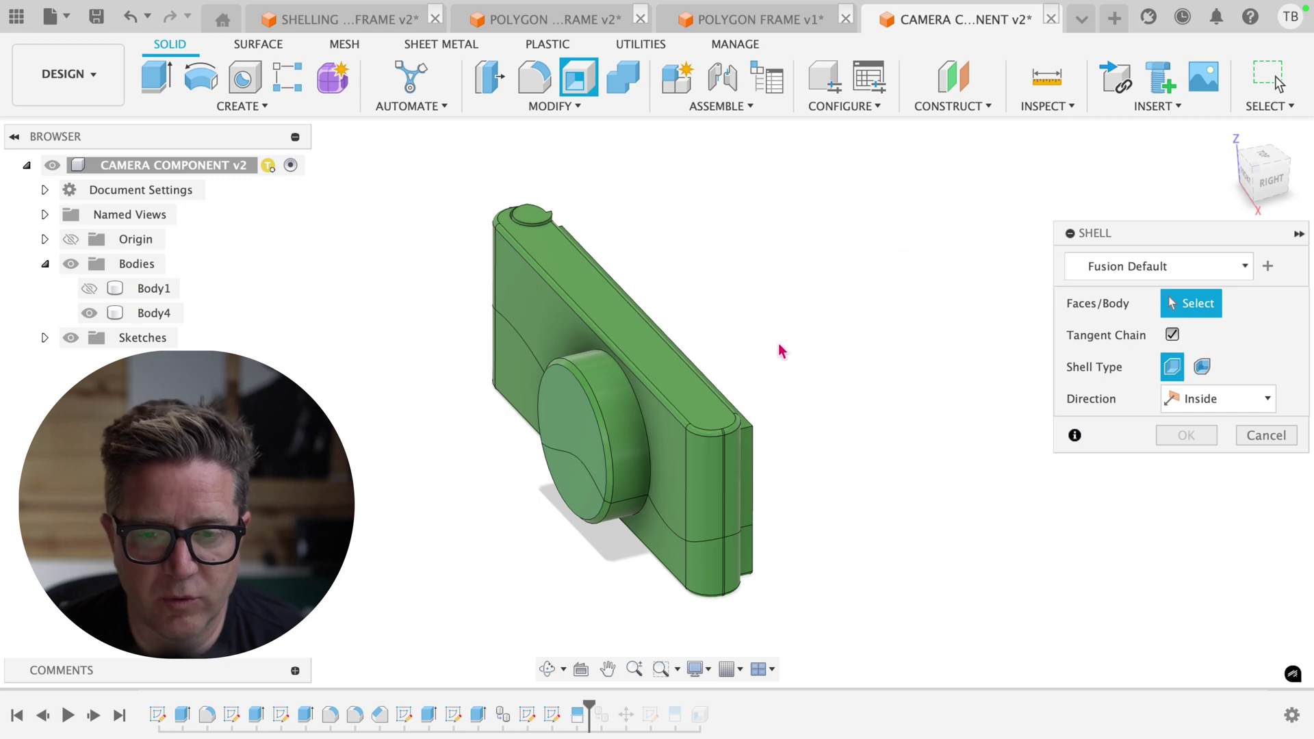
{"action": "left_click", "coordinate": [1257, 196]}
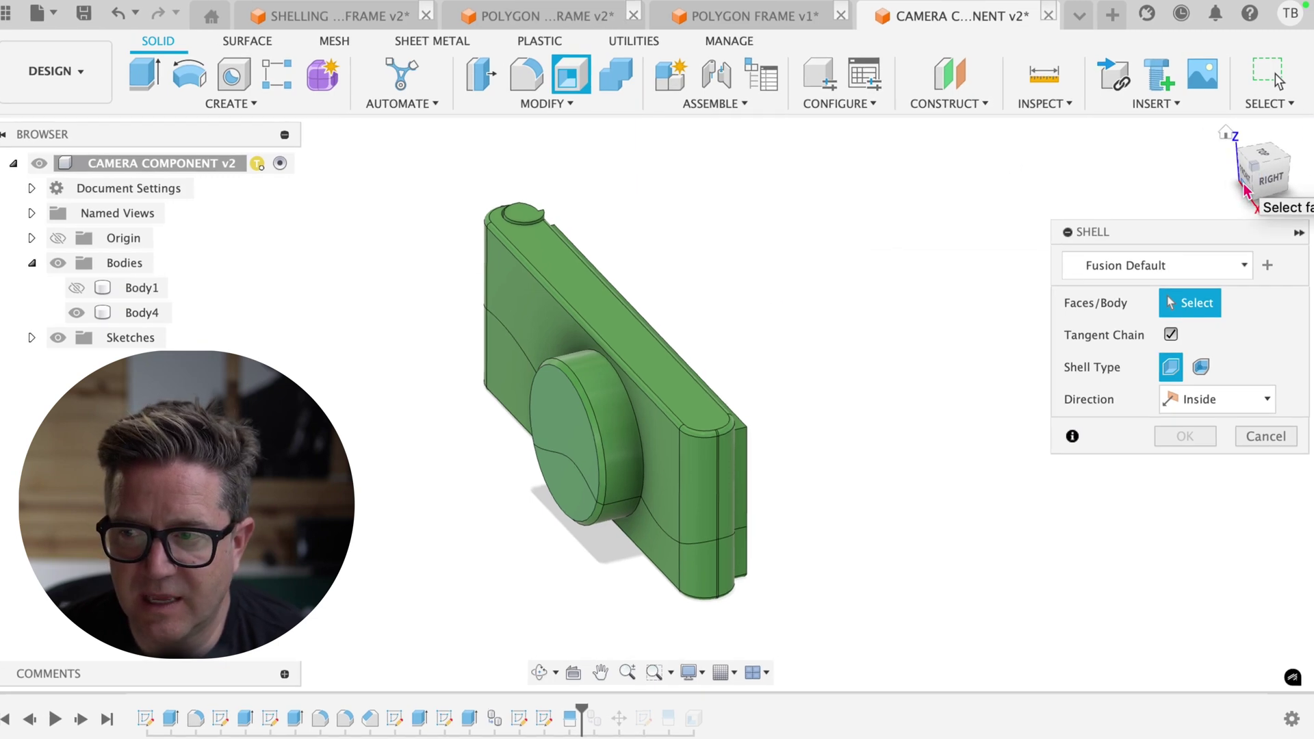
{"action": "left_click", "coordinate": [1221, 116]}
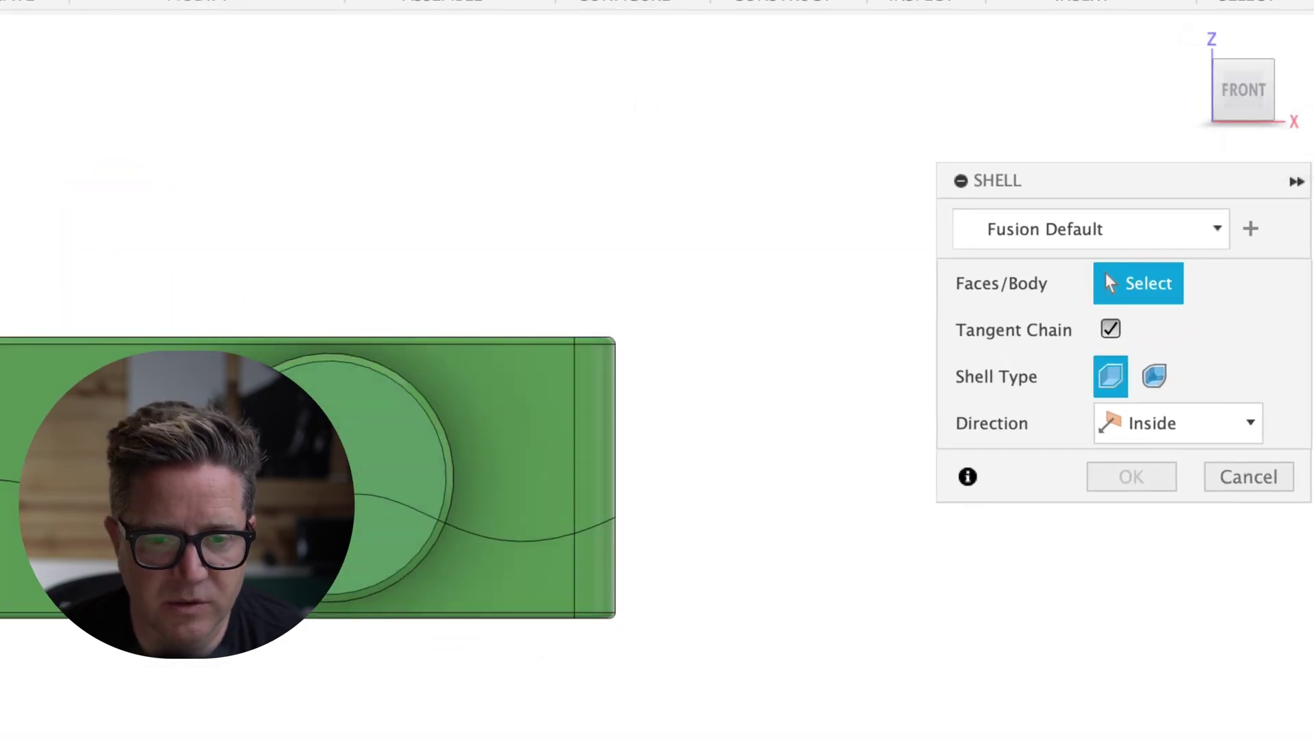
{"action": "left_click", "coordinate": [1126, 330]}
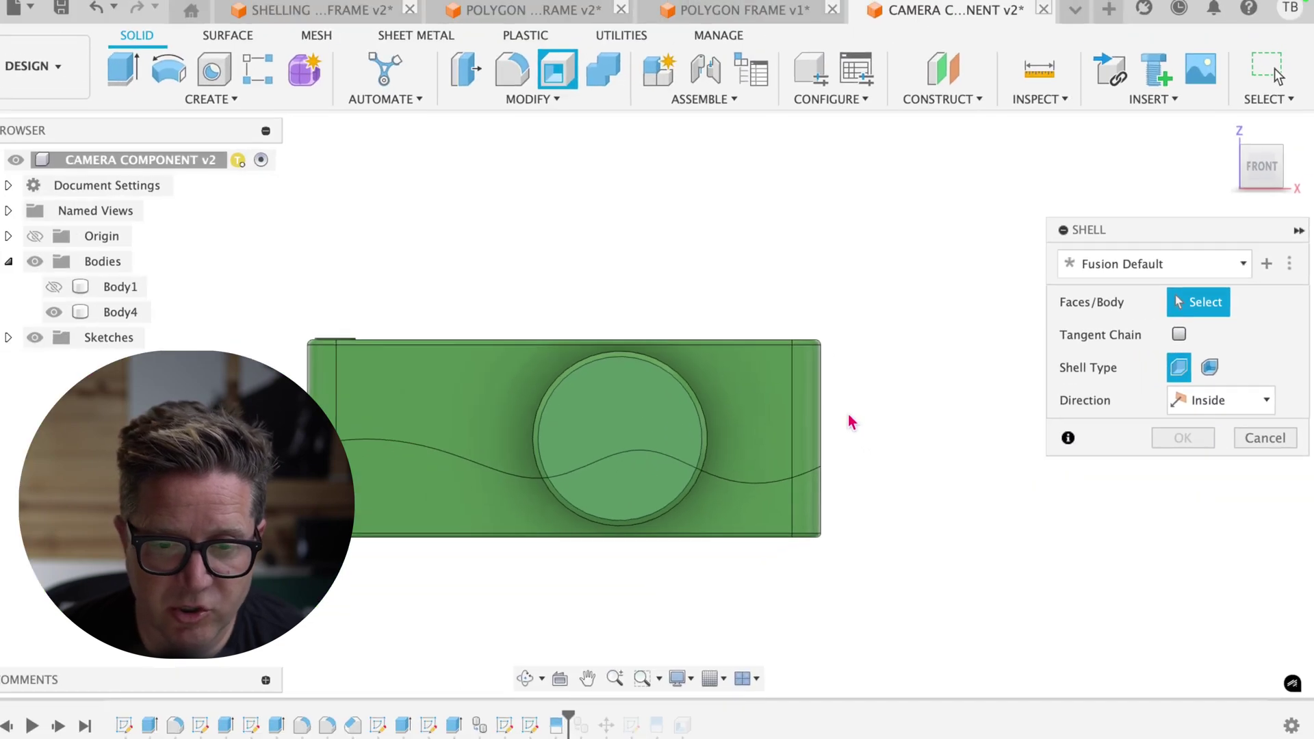
{"action": "left_click_drag", "start_coordinate": [846, 413], "coordinate": [210, 269]}
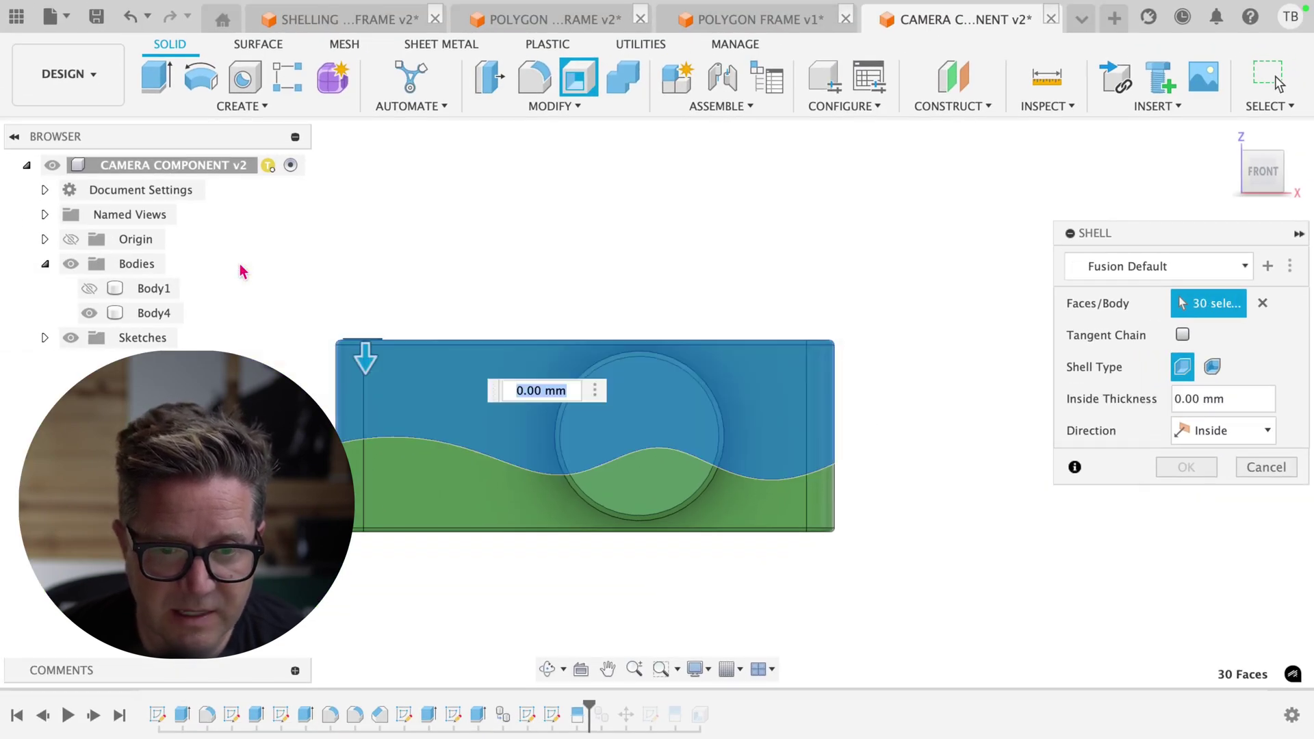
{"action": "middle_click_drag", "start_coordinate": [830, 411], "coordinate": [715, 438], "text": "shift"}
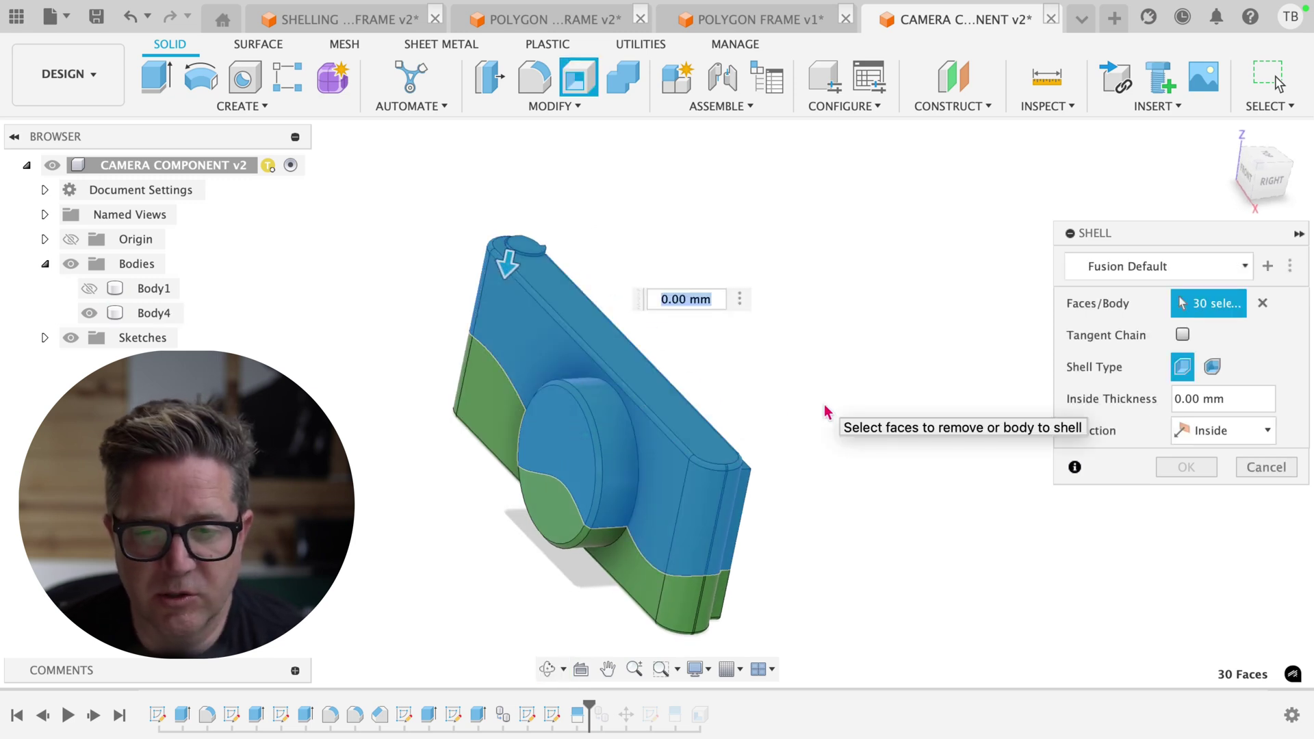
Step: Set the shell to 2 mm thickness with Outside direction and confirm it
{"action": "type", "text": "2"}
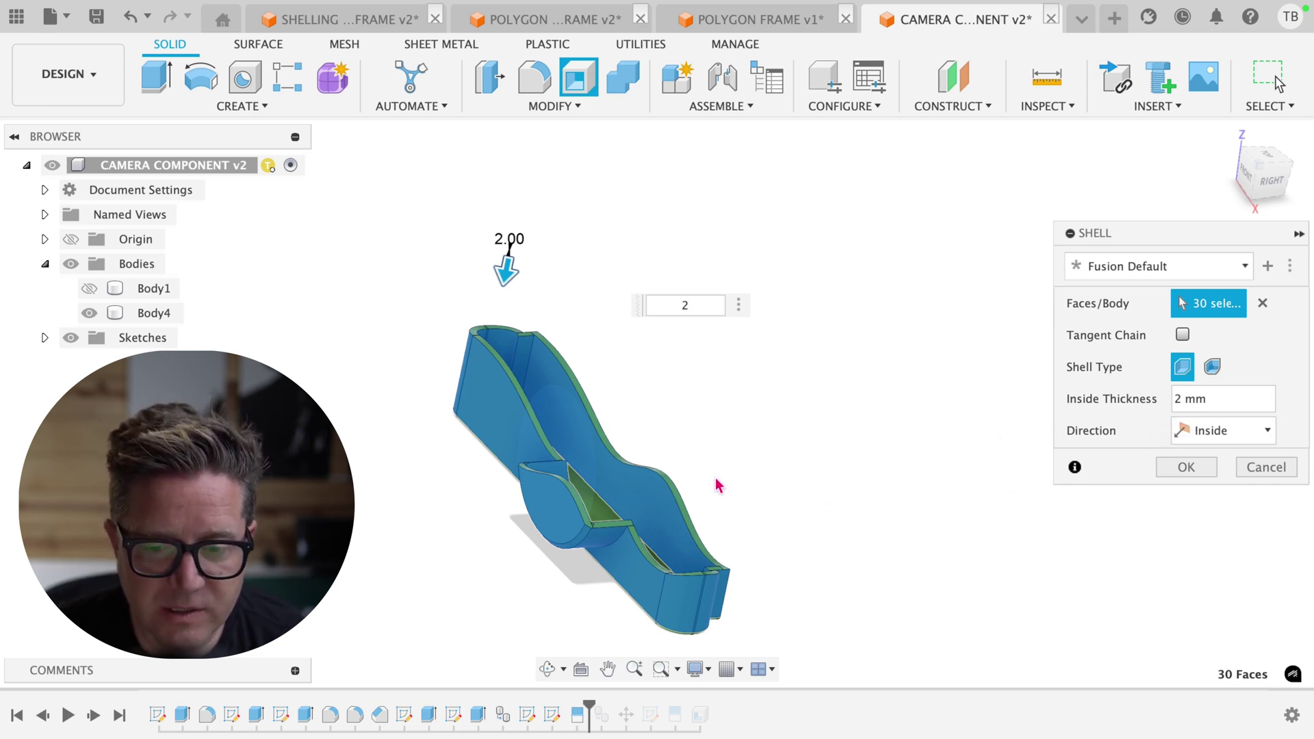
{"action": "left_click", "coordinate": [1185, 432]}
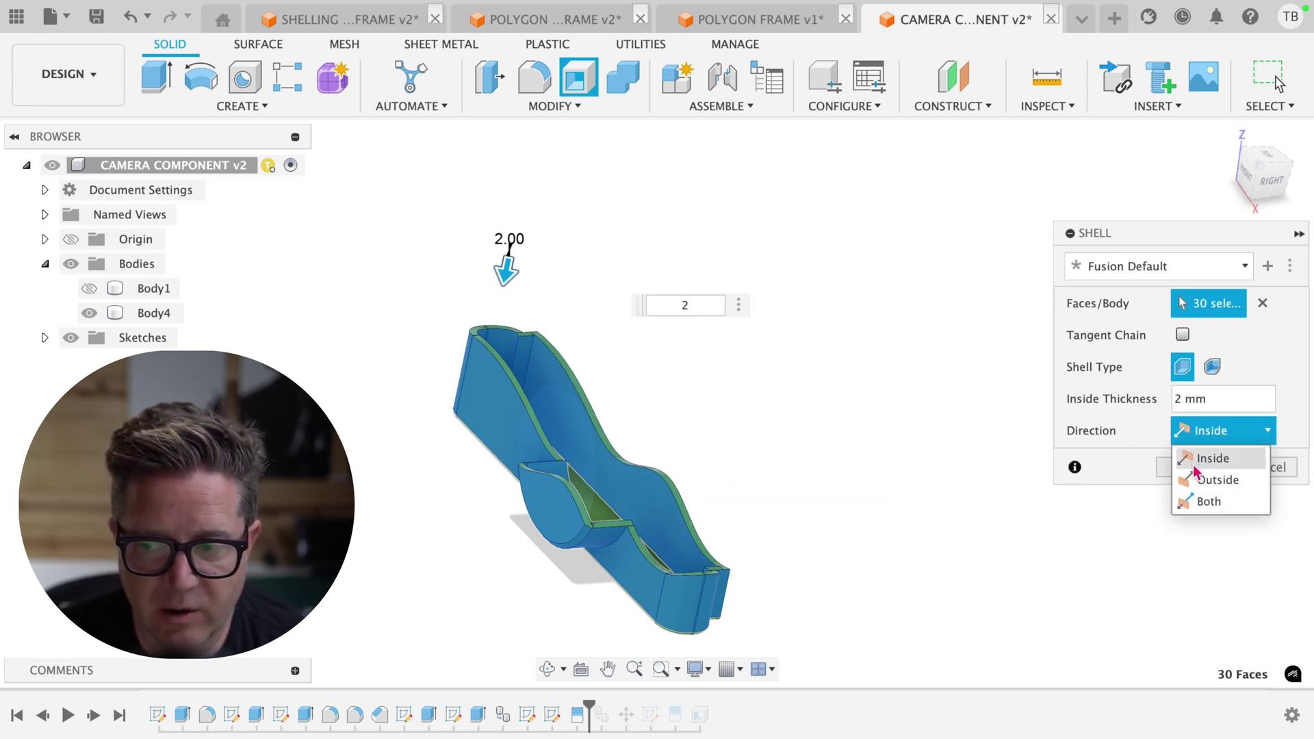
{"action": "left_click", "coordinate": [1198, 481]}
{"action": "middle_click_drag", "start_coordinate": [710, 416], "coordinate": [692, 441], "text": "shift"}
{"action": "type", "text": "2"}
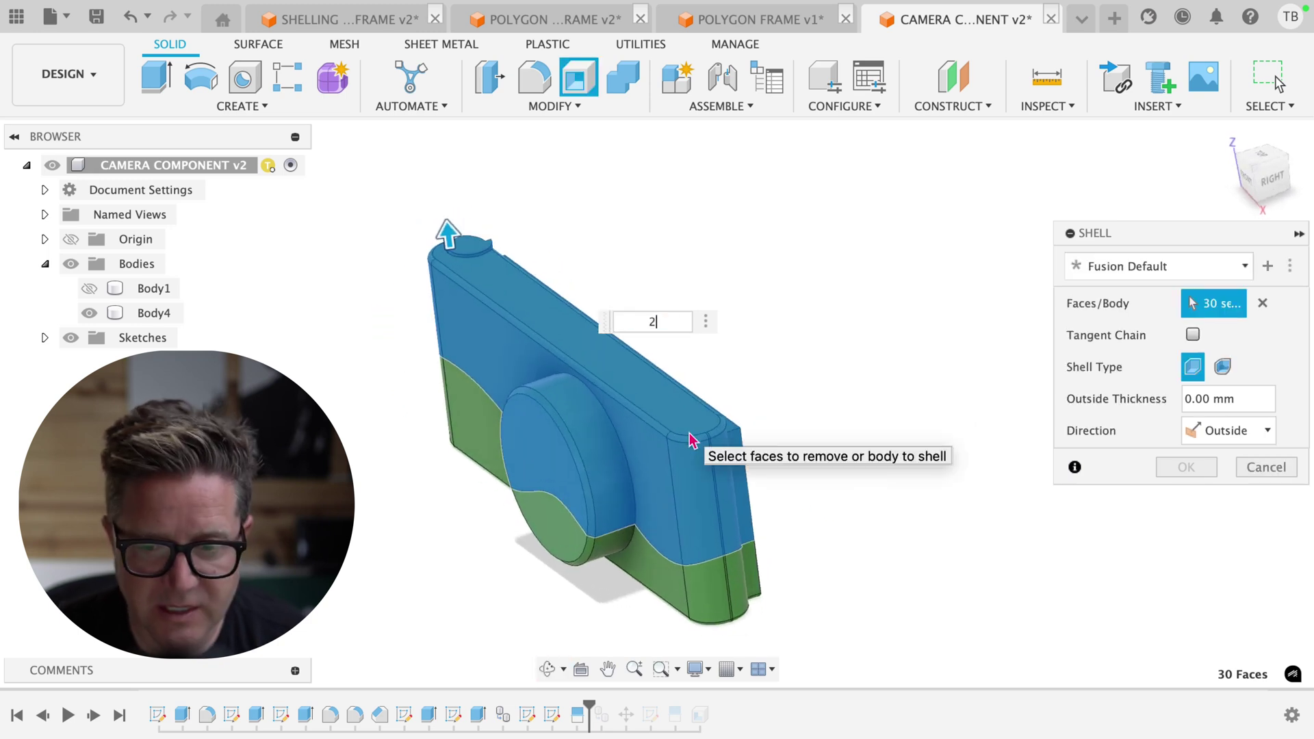
{"action": "middle_click_drag", "start_coordinate": [560, 463], "coordinate": [574, 416], "text": "shift"}
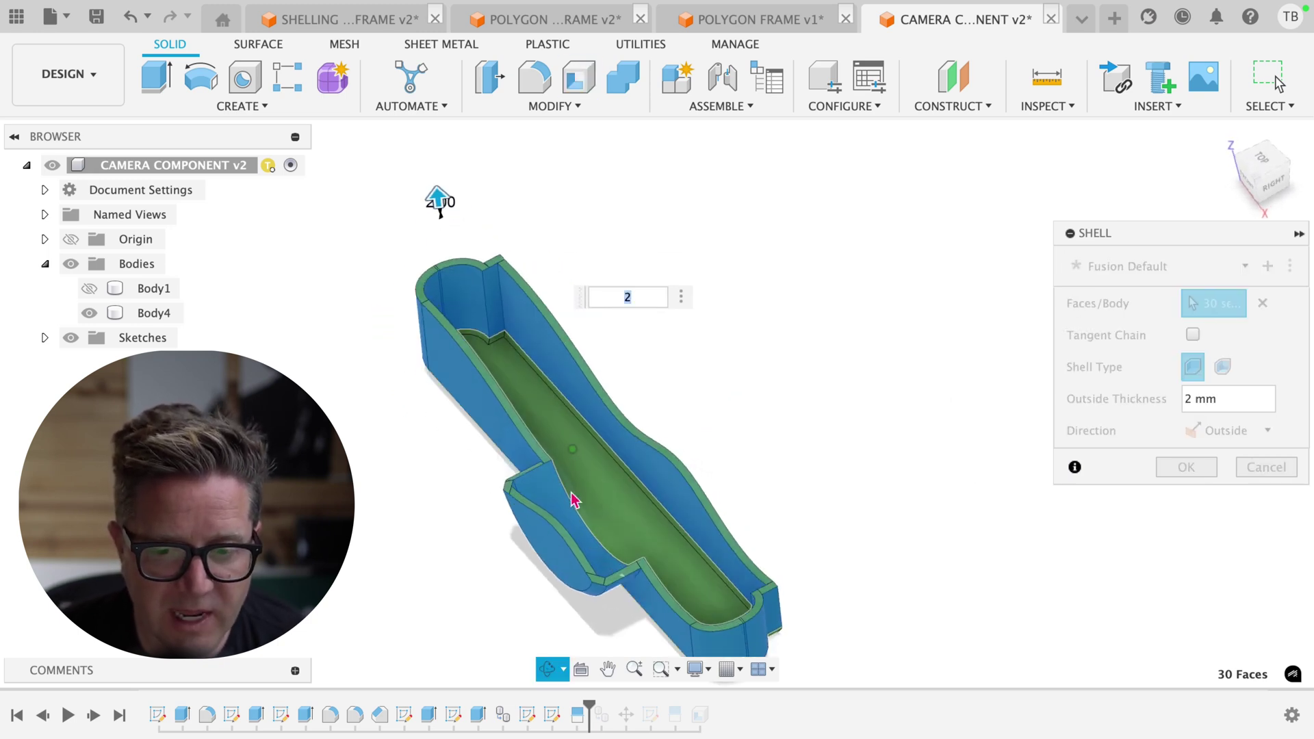
{"action": "scroll", "coordinate": [619, 484], "scroll_direction": "down", "scroll_amount": 2}
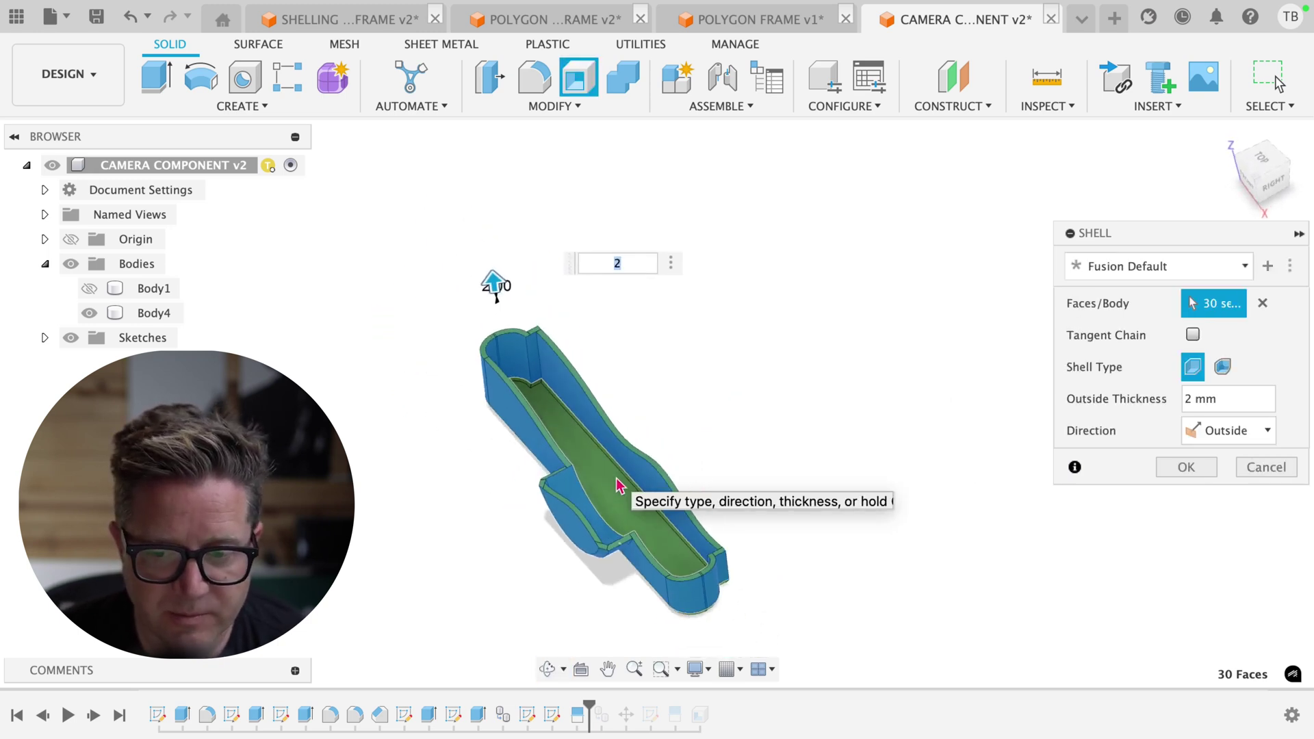
{"action": "scroll", "coordinate": [618, 484], "scroll_direction": "up", "scroll_amount": 2}
{"action": "key", "text": "Return"}
{"action": "left_click", "coordinate": [649, 445]}
{"action": "middle_click_drag", "start_coordinate": [649, 446], "coordinate": [671, 549], "text": "shift"}
{"action": "scroll", "coordinate": [666, 538], "scroll_direction": "up", "scroll_amount": 3}
{"action": "left_click", "coordinate": [662, 399]}
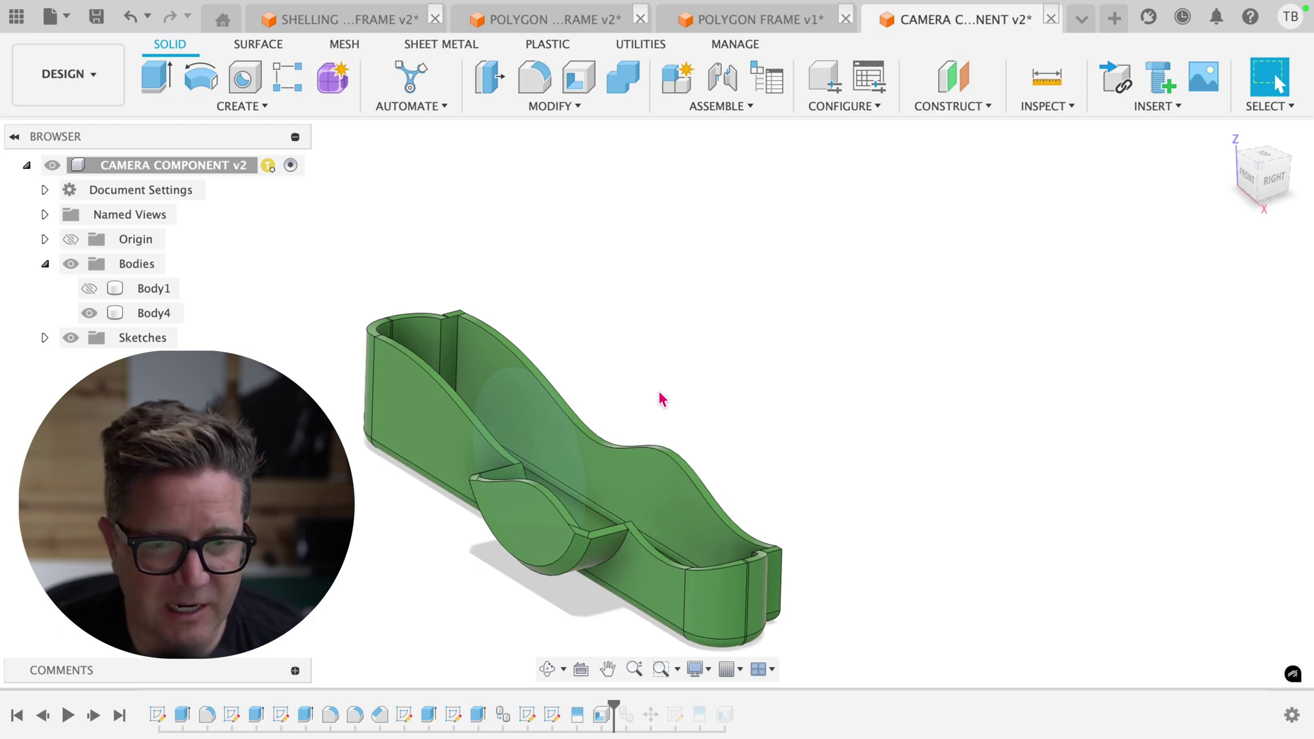
{"action": "left_click", "coordinate": [672, 520]}
{"action": "middle_click_drag", "start_coordinate": [671, 525], "coordinate": [746, 459], "text": "shift"}
Step: Switch to the SHELLING METAL FRAME v2 document showing the blue C-shaped frame
{"action": "left_click", "coordinate": [746, 459]}
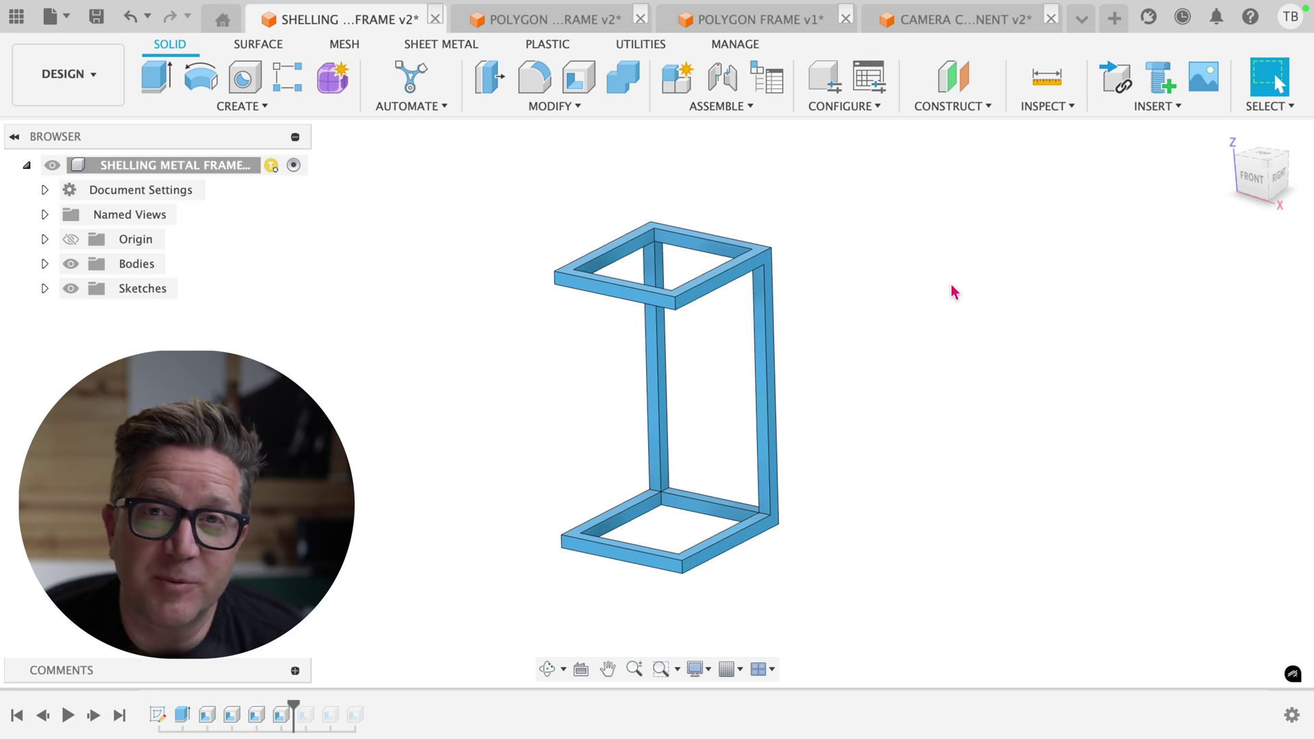